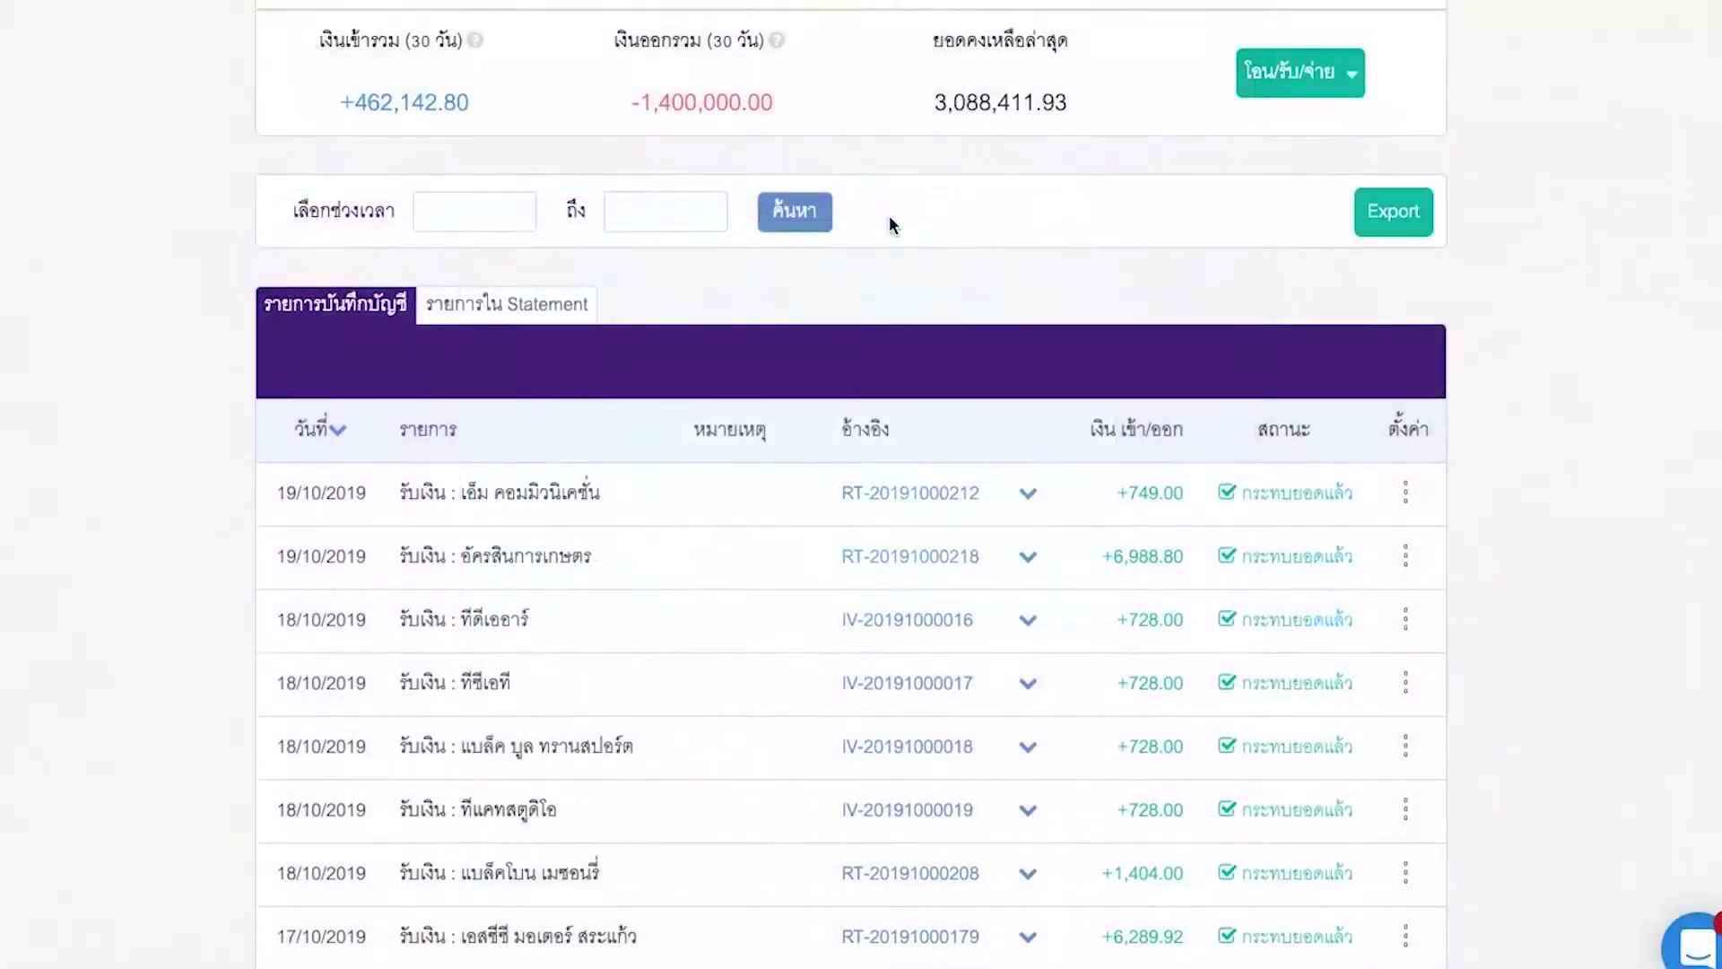
Match the 08/10/2019 receipt of 1,965.60 in the bank records to the SUNTEEN CO.,LTD. statement line of the same date.
scroll(889, 215, down, 10)
scroll(893, 227, down, 10)
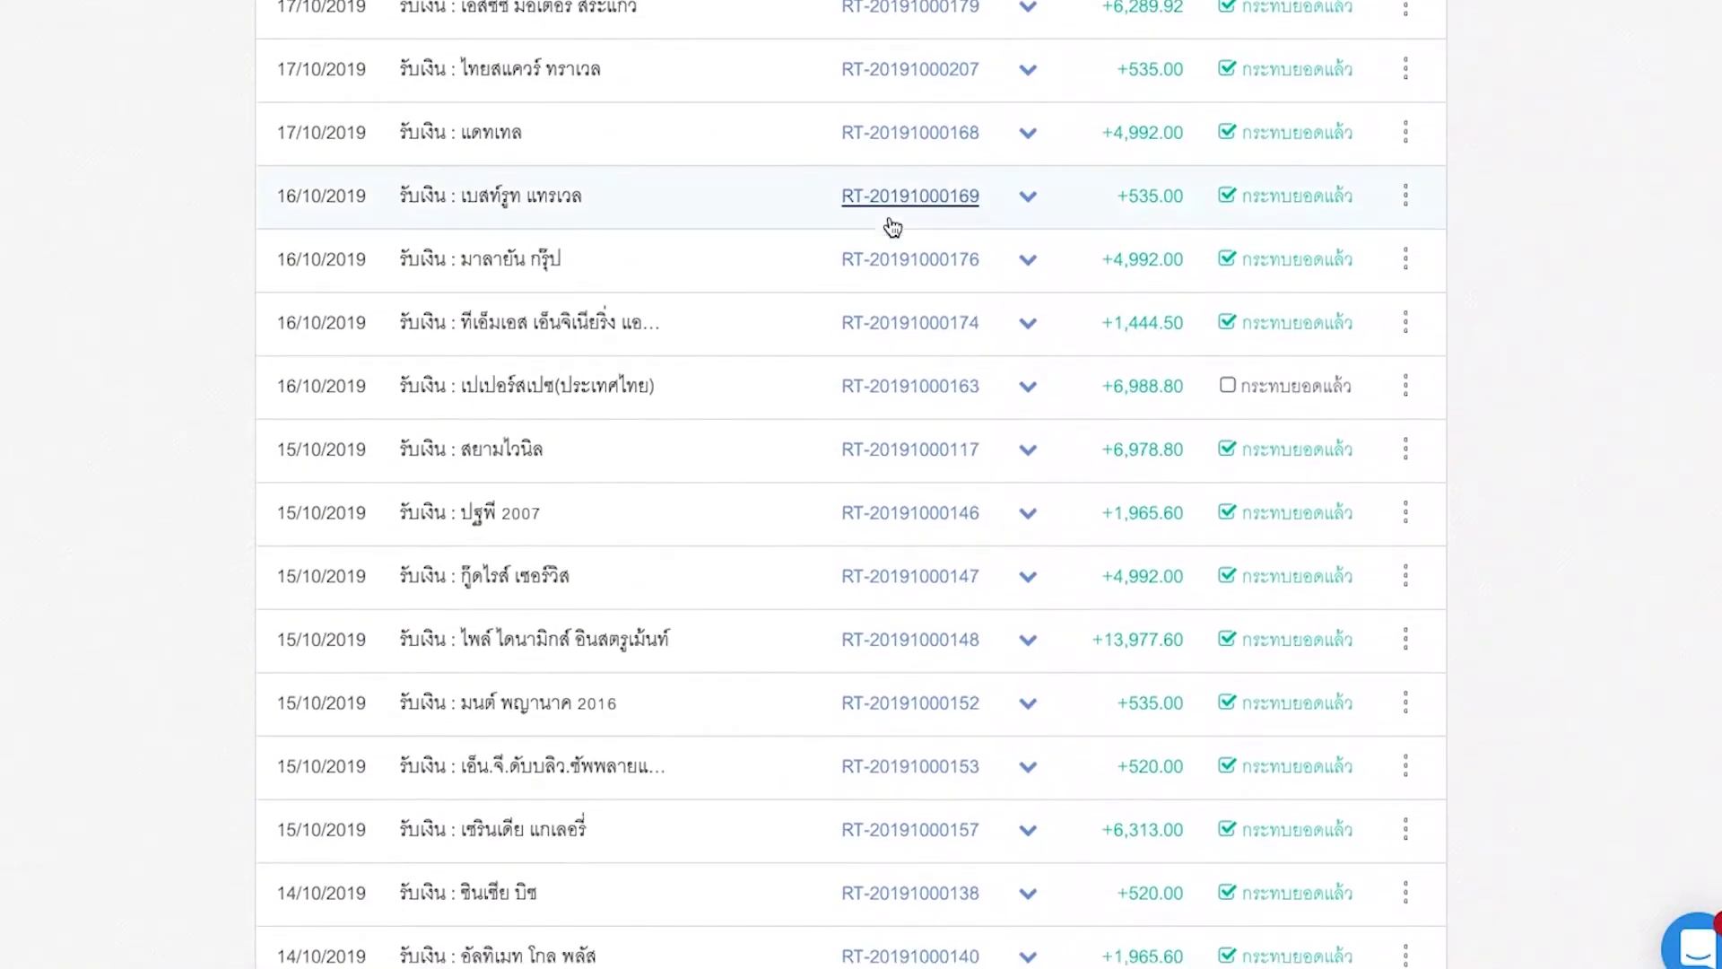
scroll(893, 227, down, 4)
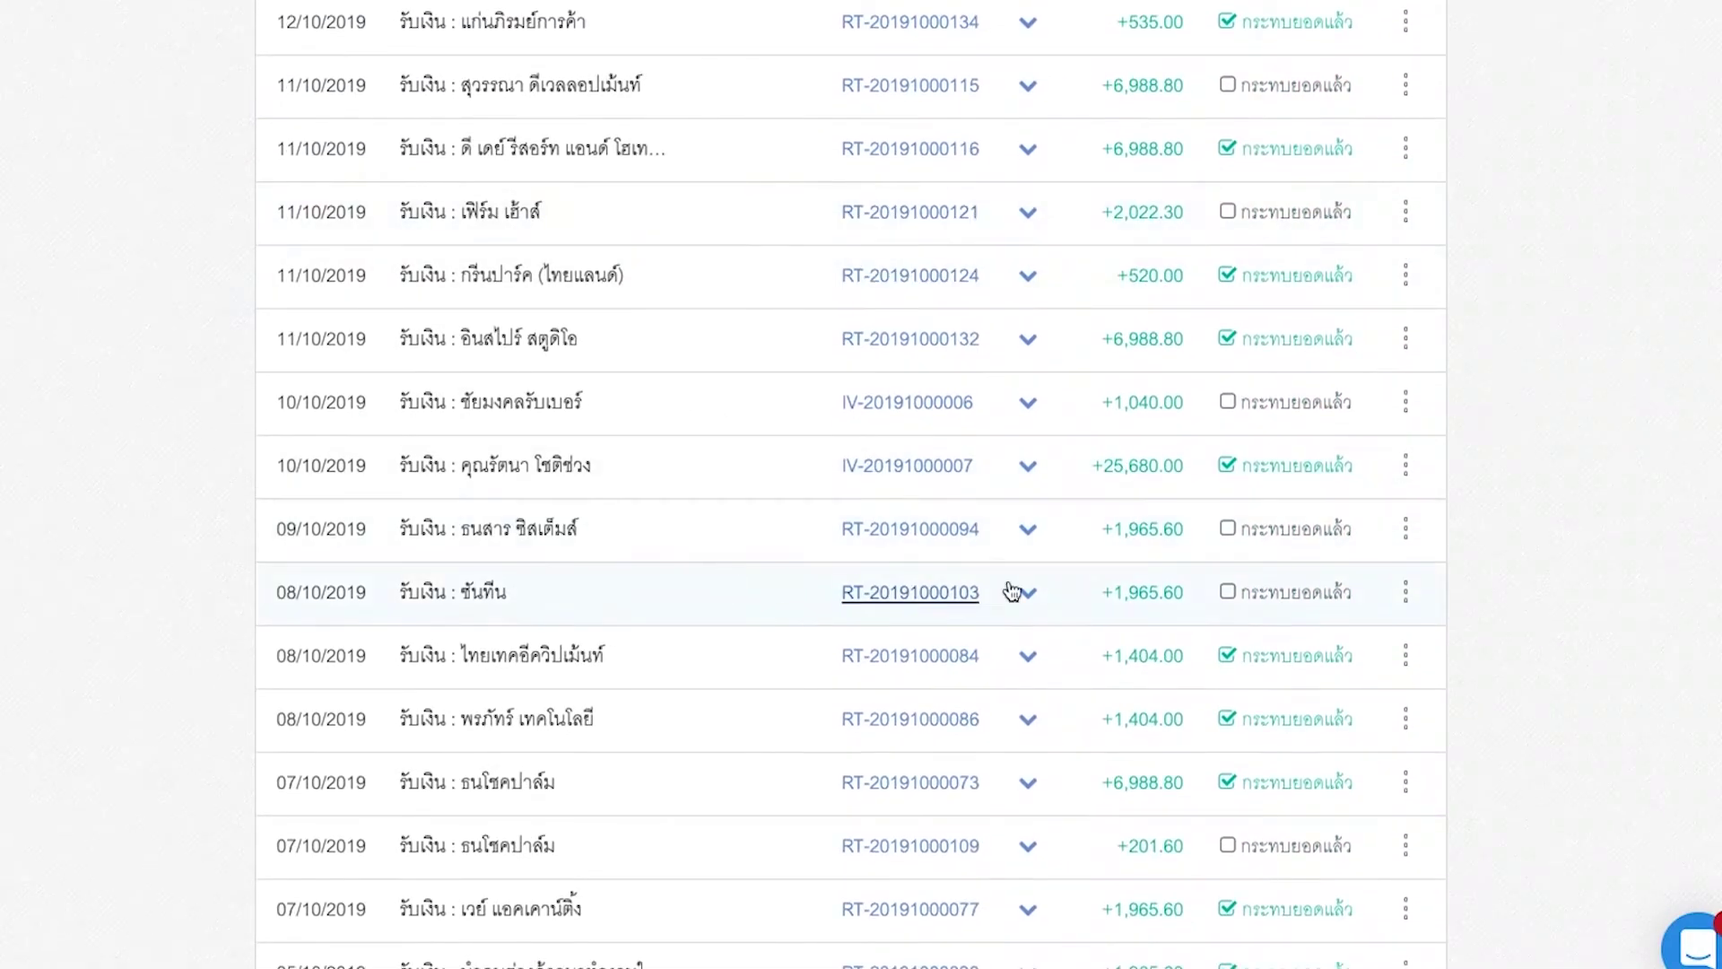
click(1263, 591)
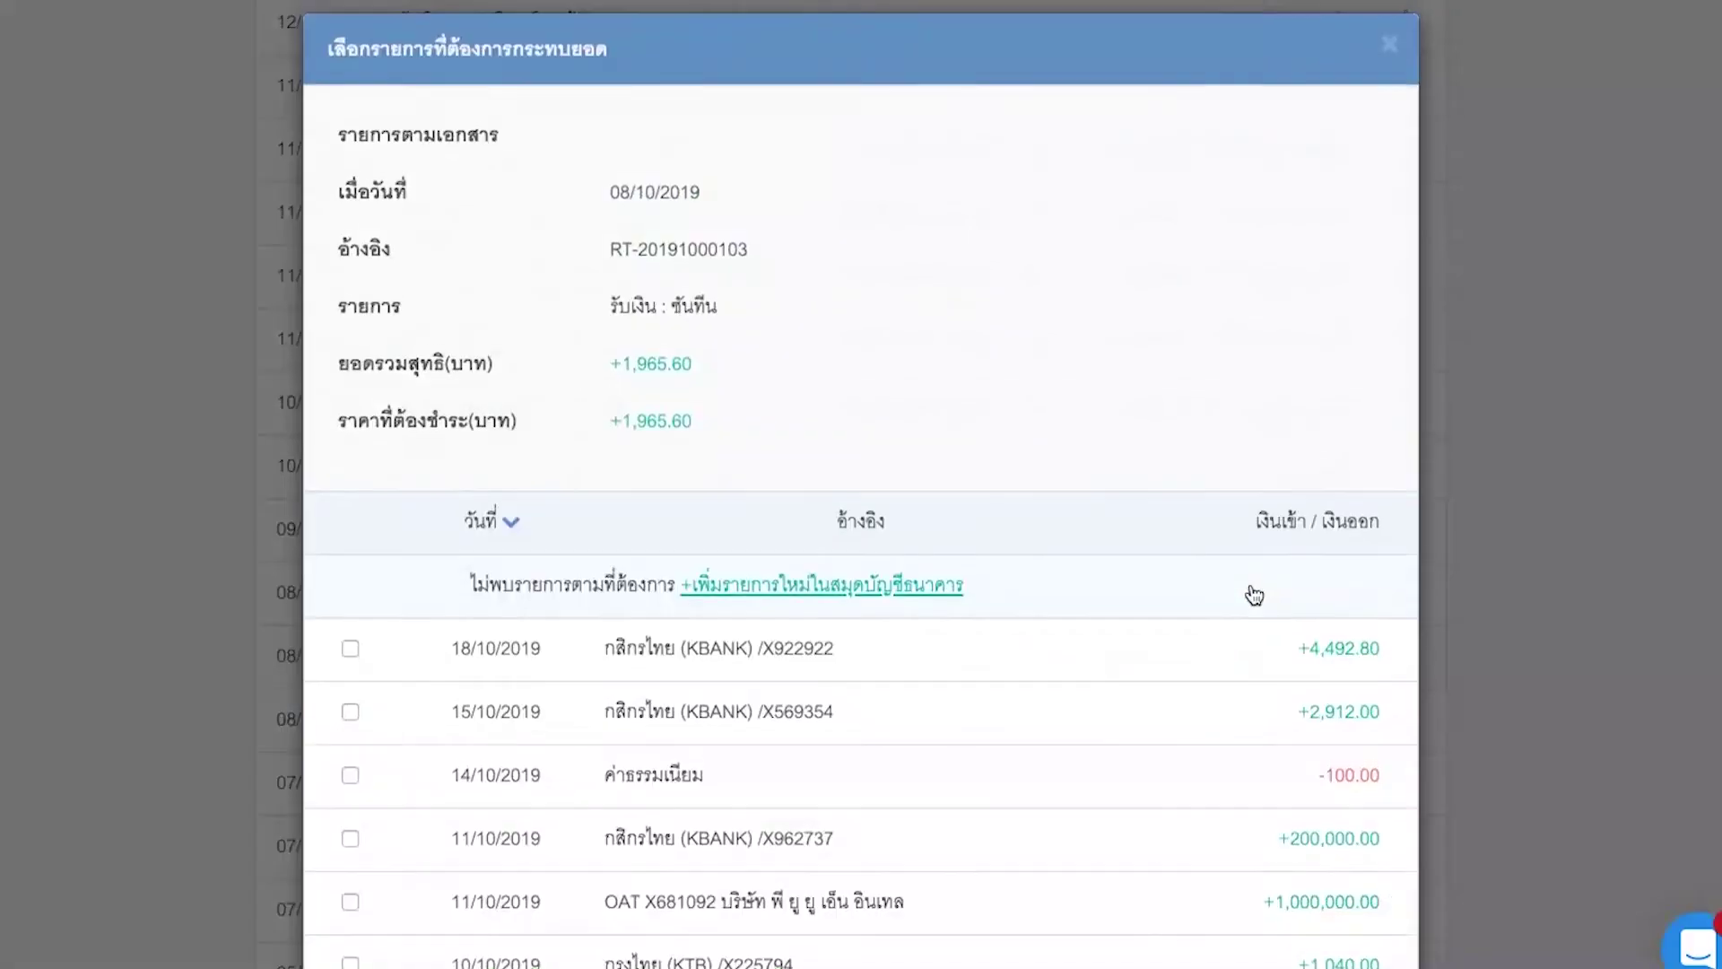
scroll(1250, 596, down, 6)
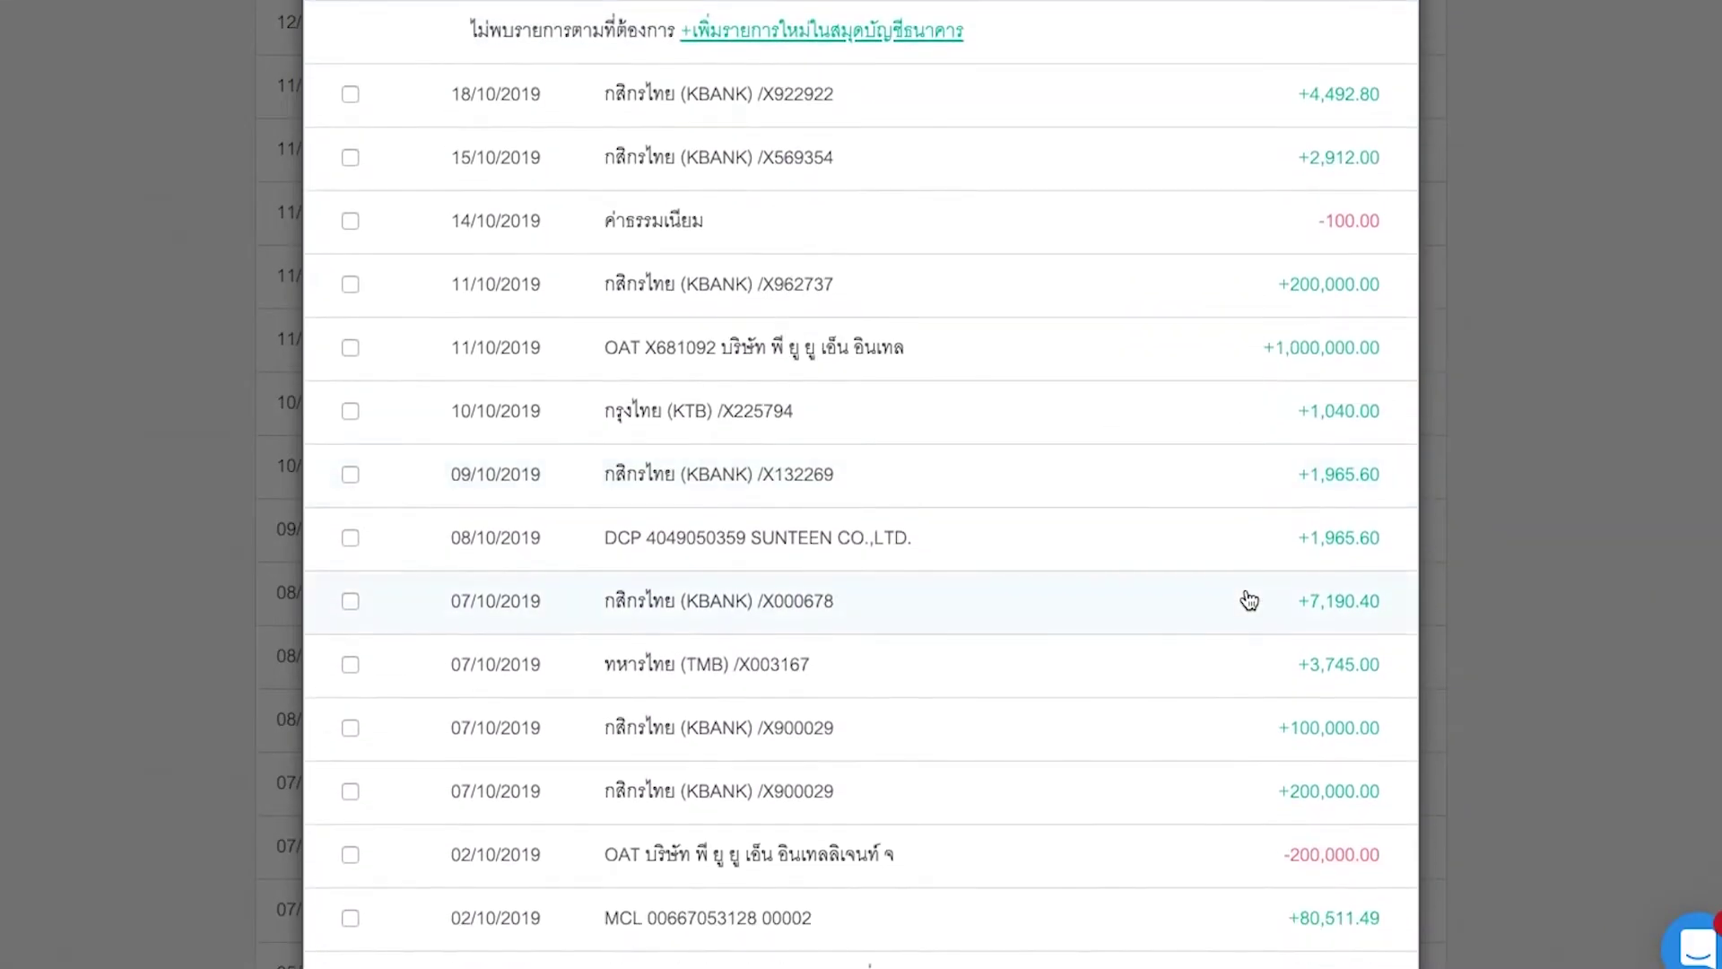
click(350, 538)
scroll(546, 526, up, 6)
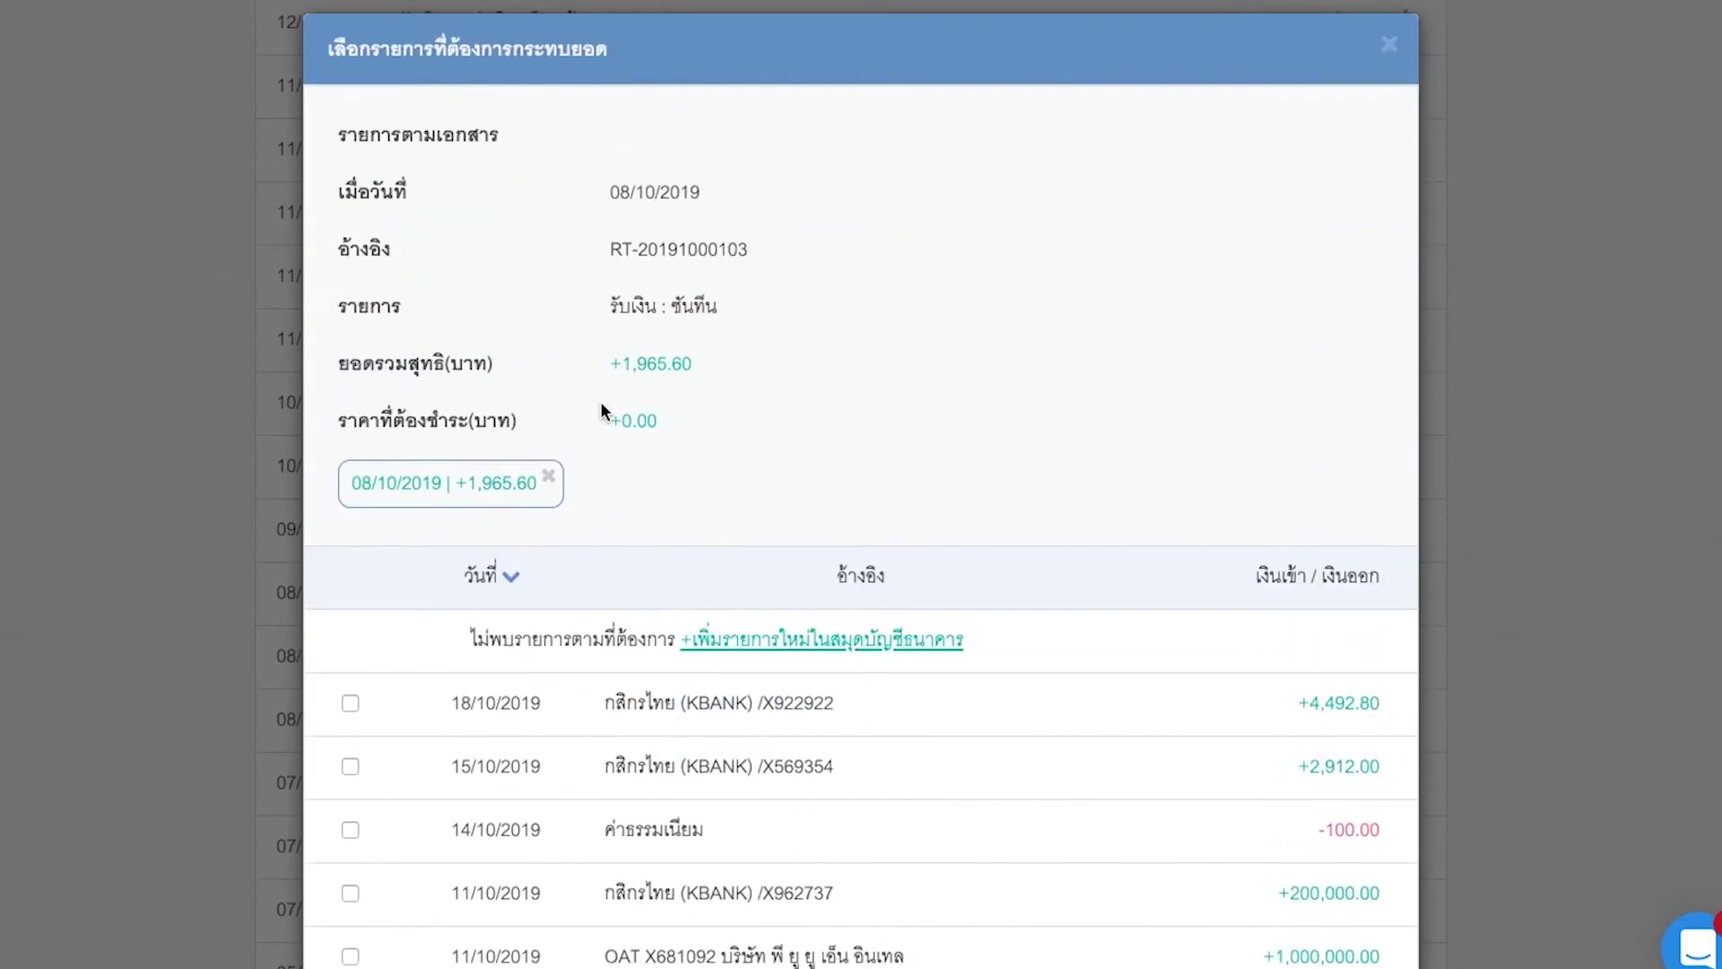
scroll(719, 492, down, 6)
scroll(725, 496, down, 10)
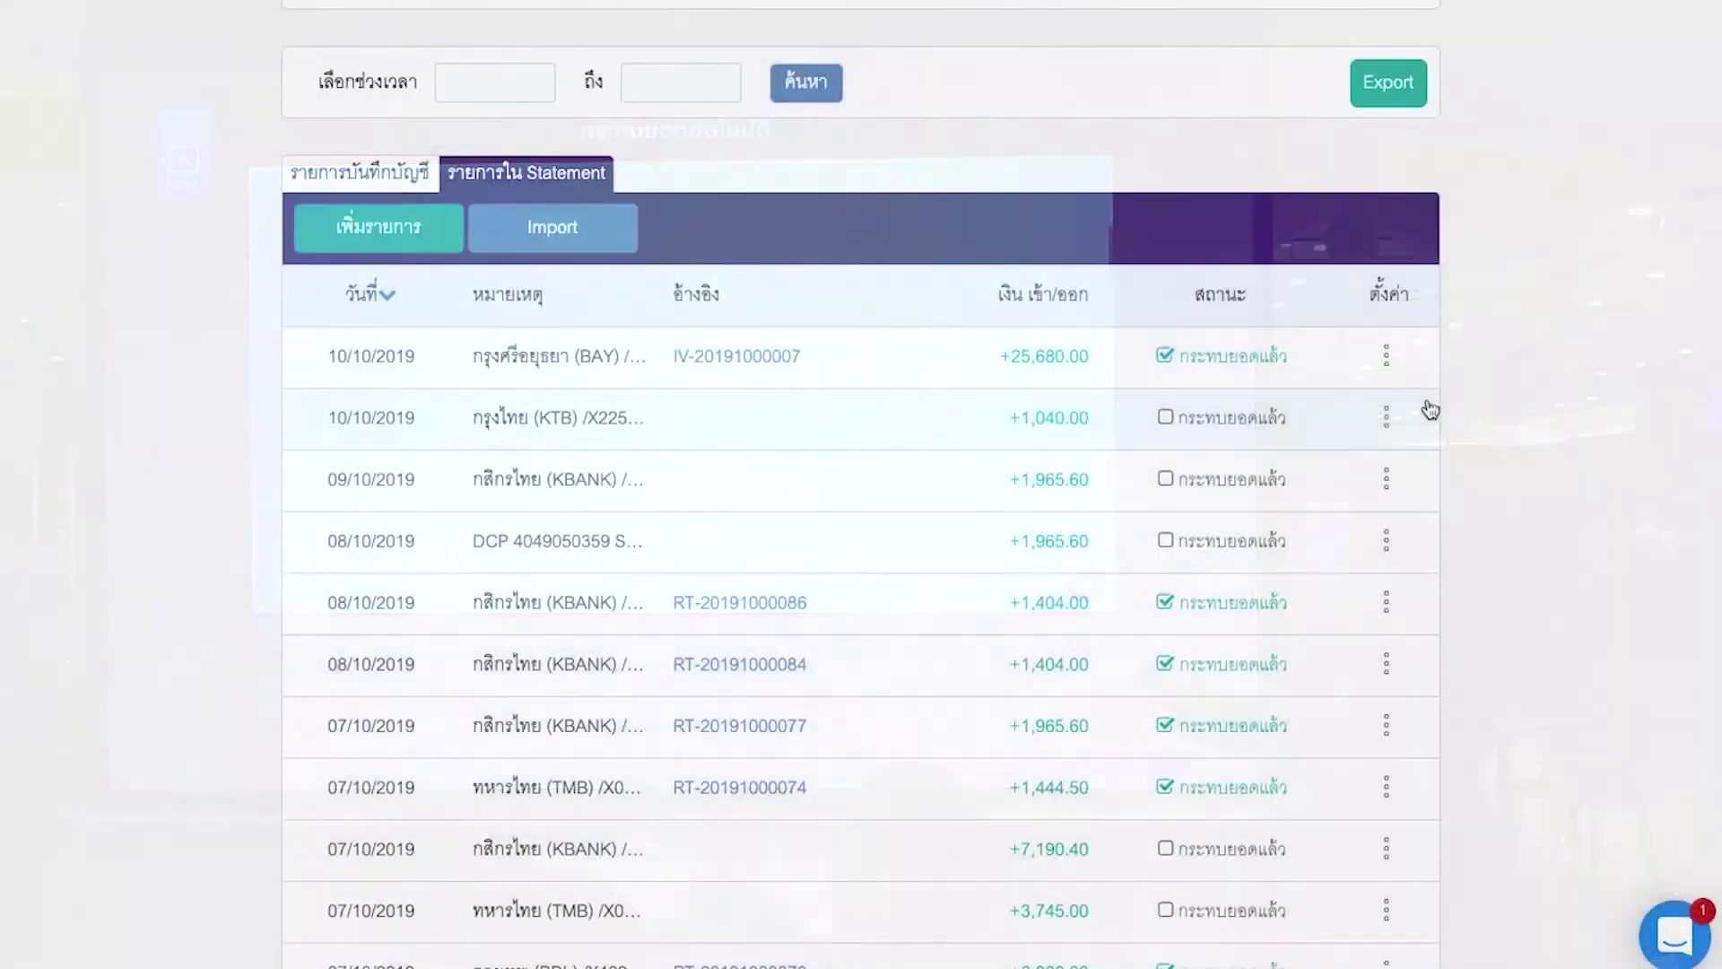
Start a bank statement import using the SCB Bank Statement format.
scroll(1460, 411, up, 3)
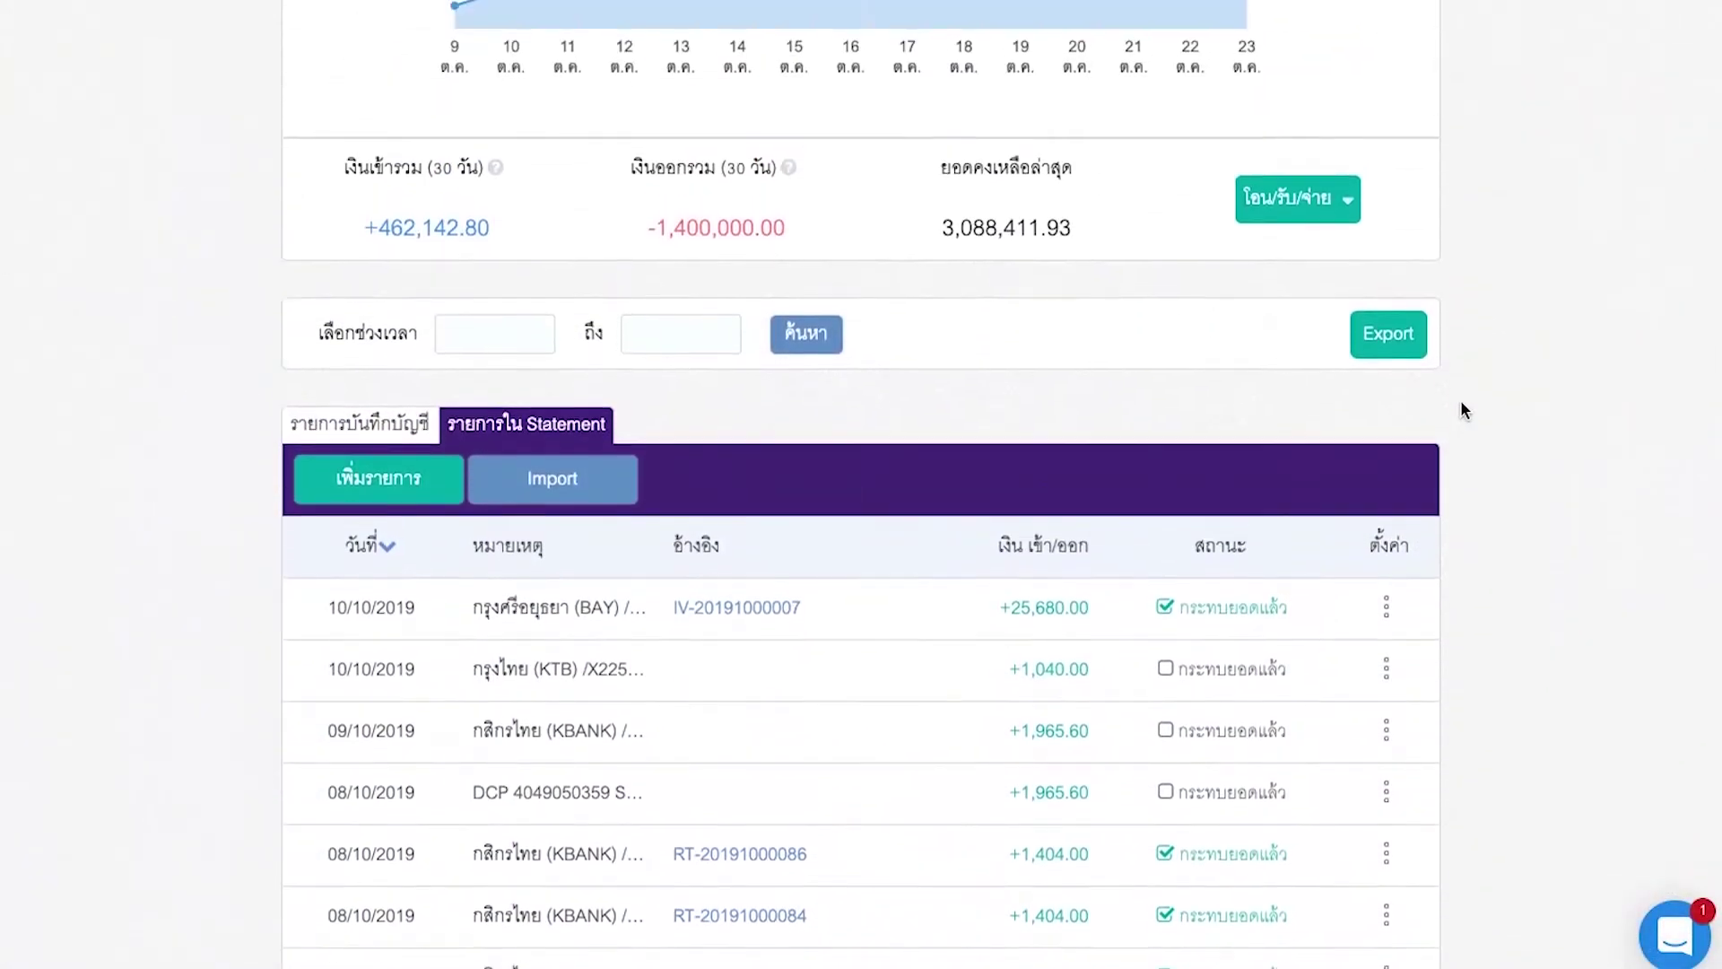
scroll(1460, 410, up, 3)
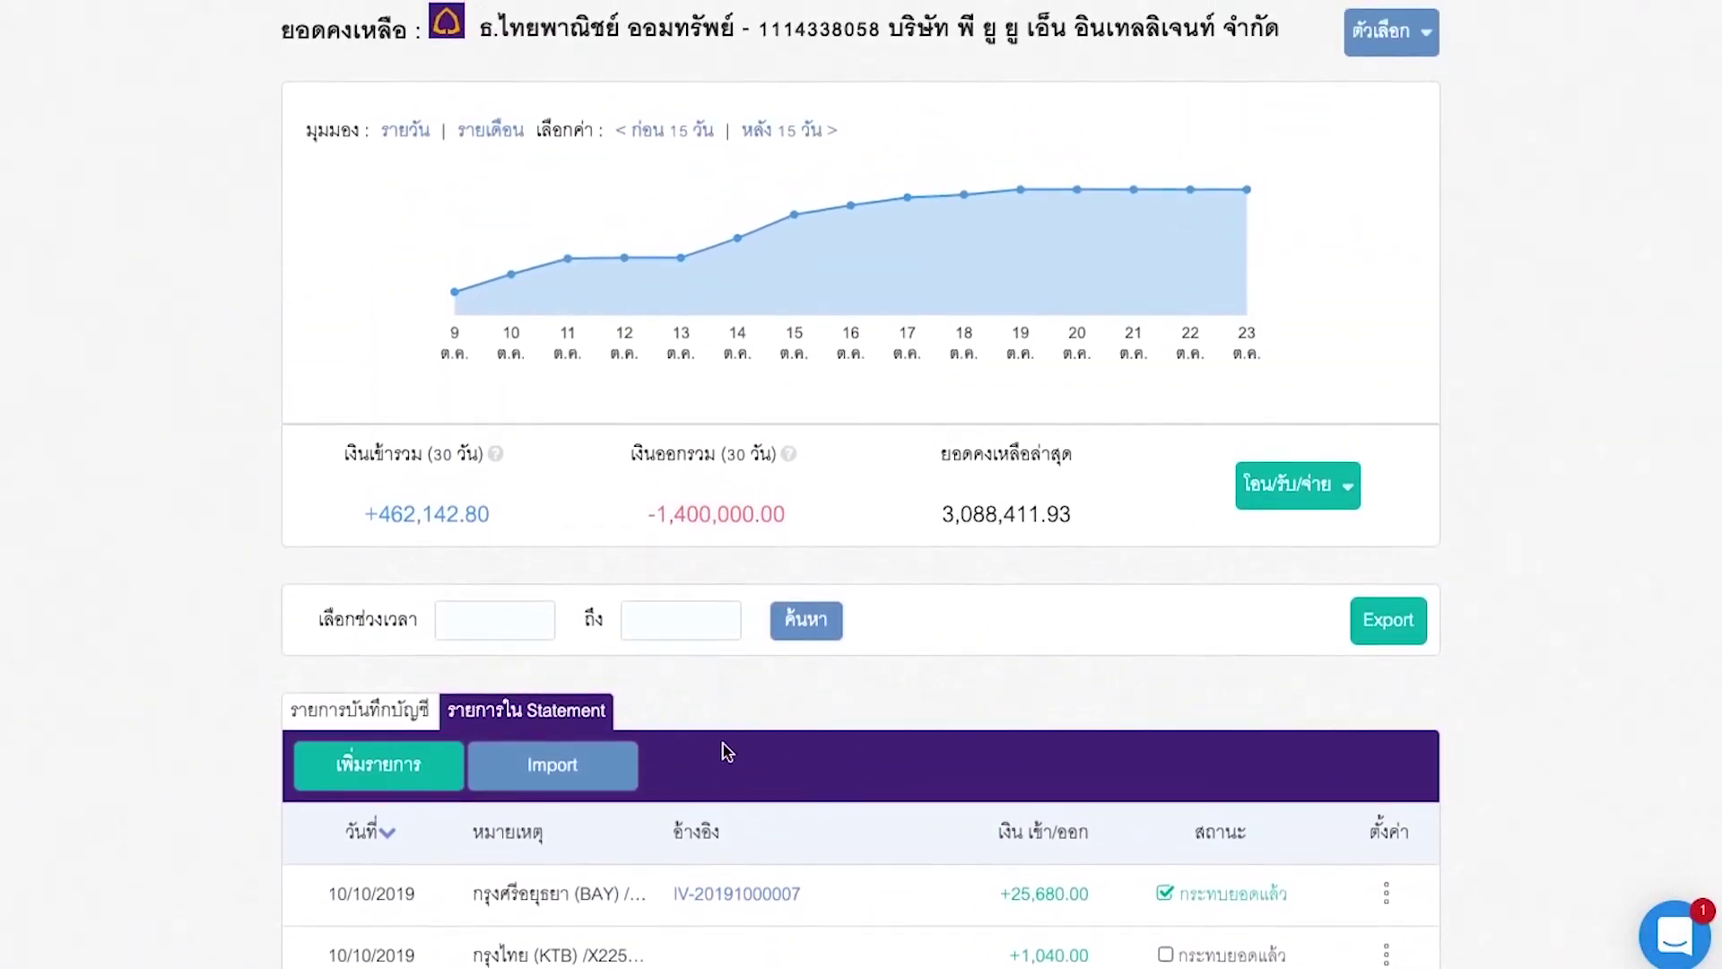
click(599, 769)
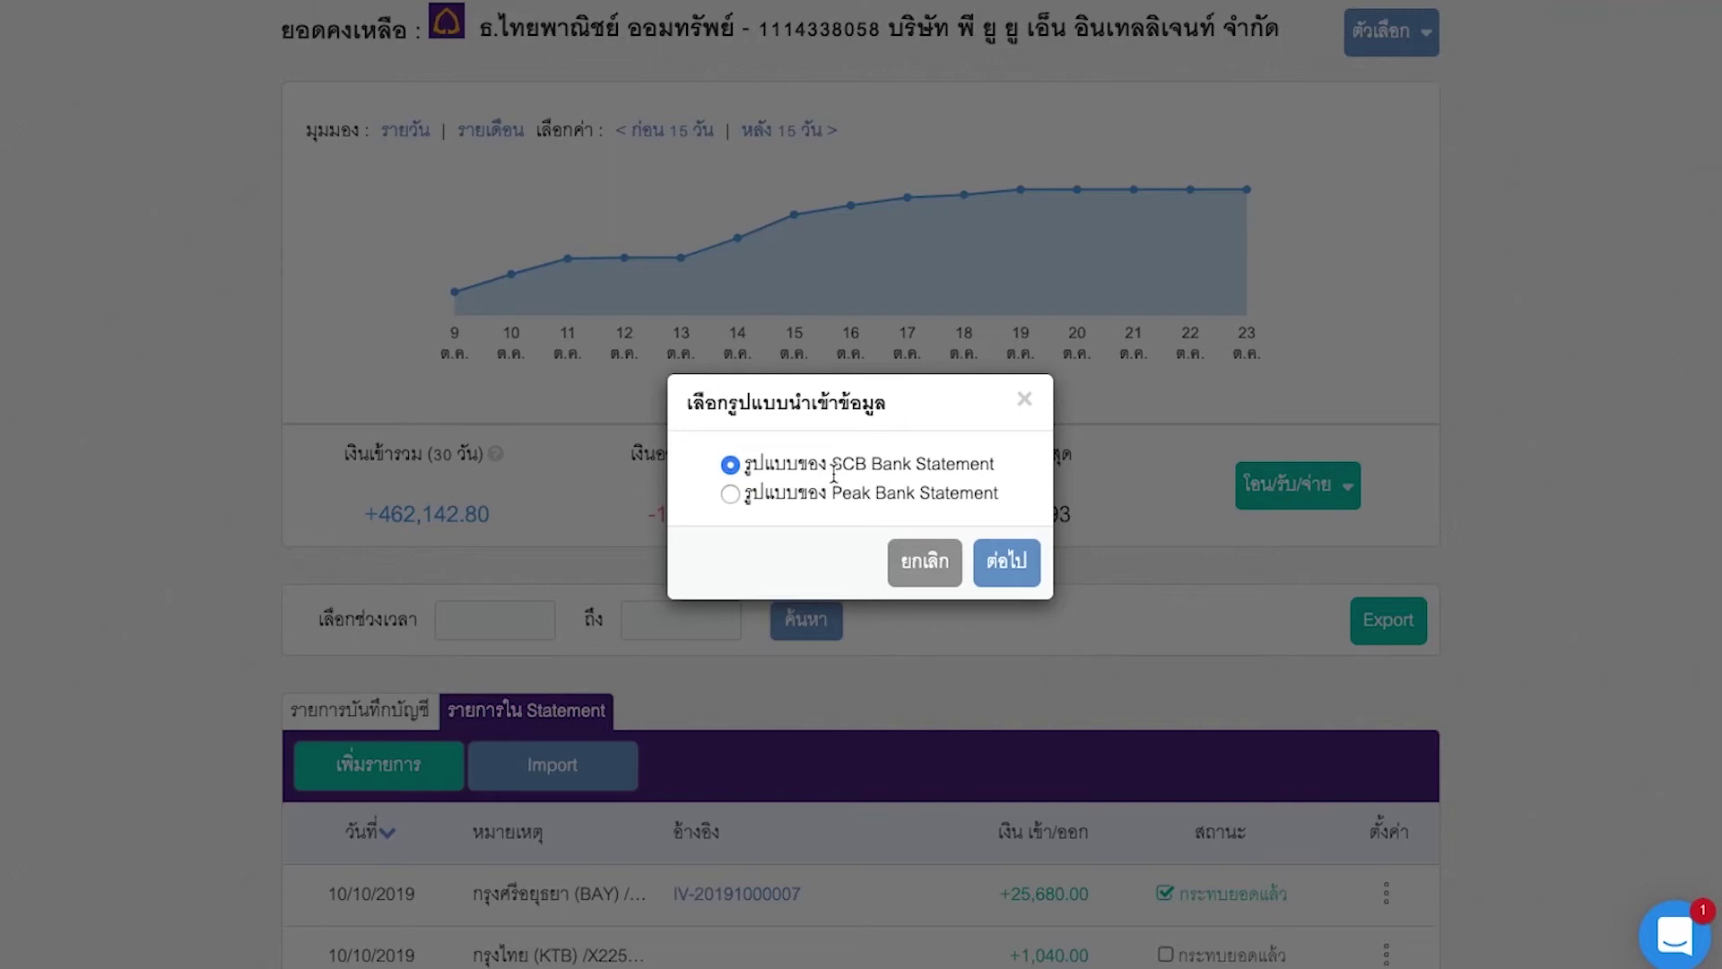
drag(832, 464, 1001, 475)
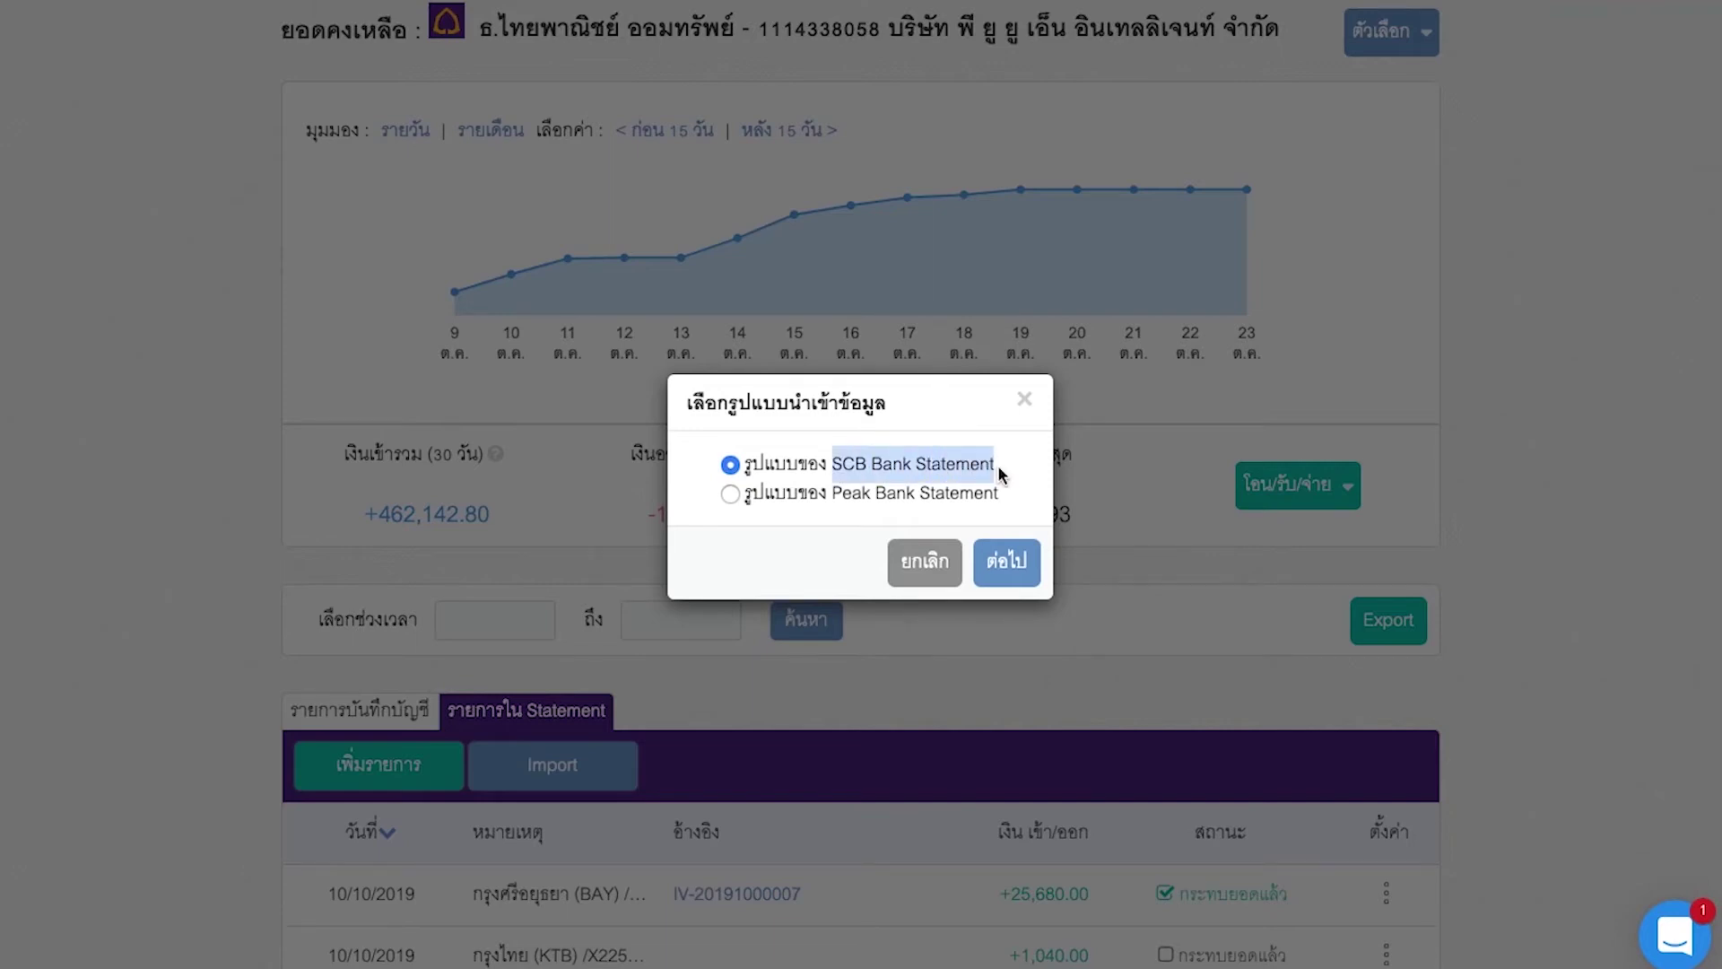
click(1009, 474)
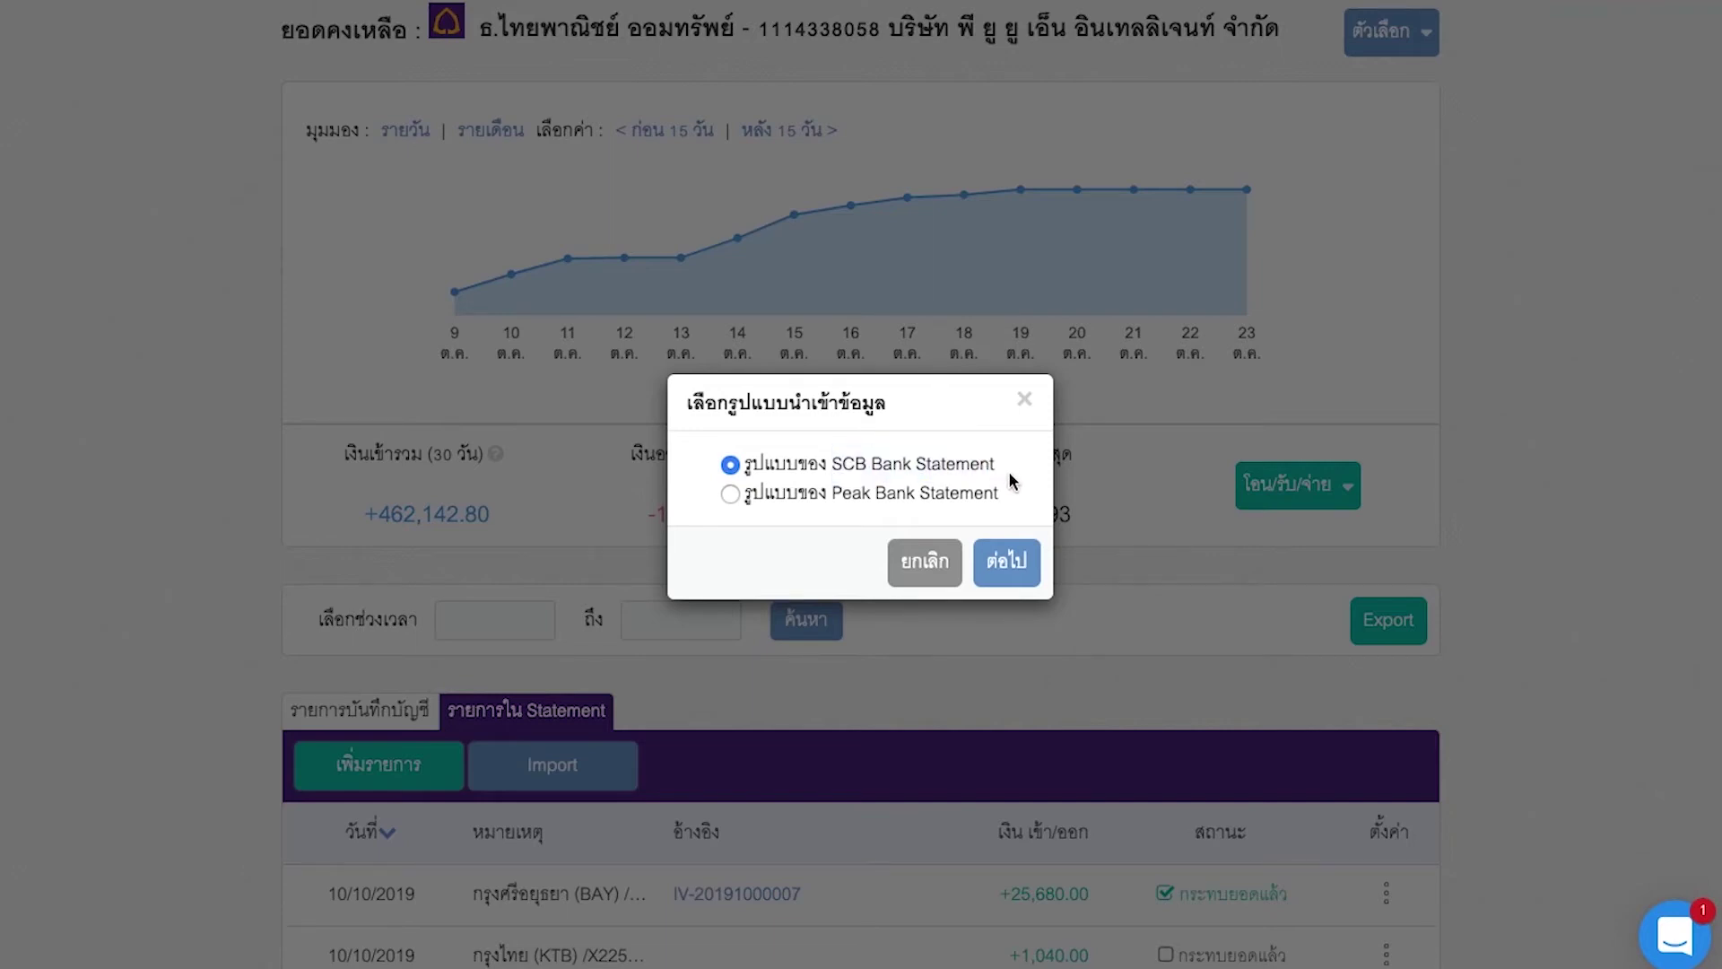
click(1006, 561)
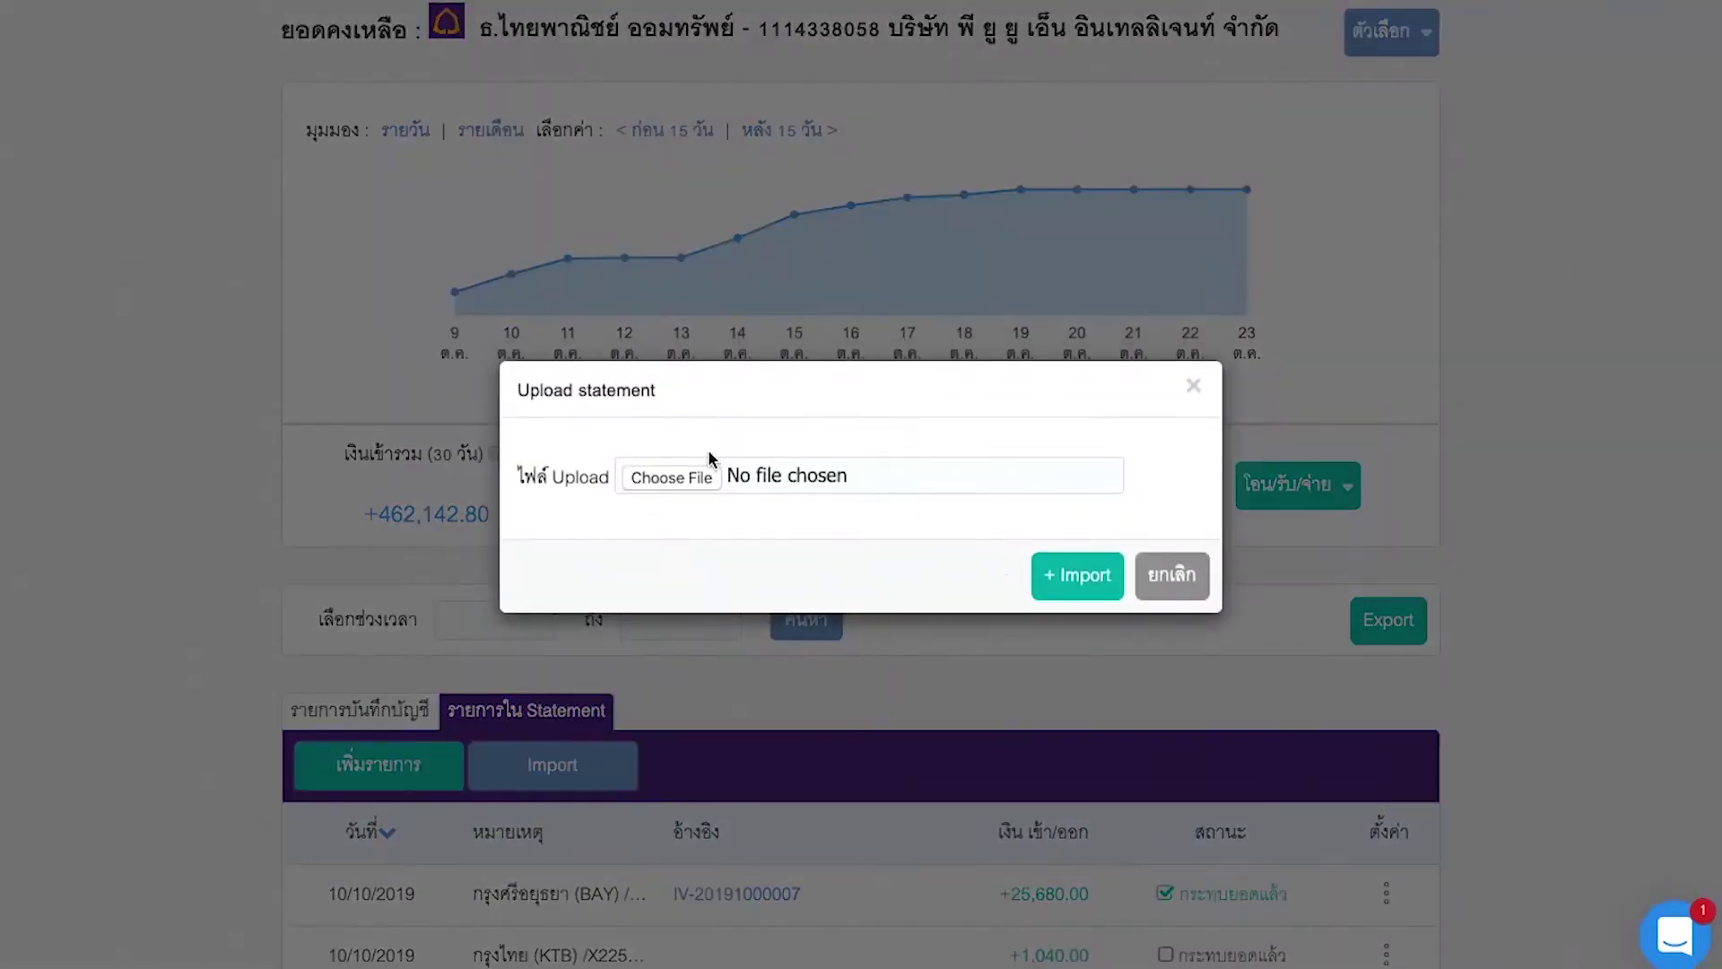
Choose the HISTACCT .xlsx statement file from the Desktop and import it into the bank account.
click(691, 477)
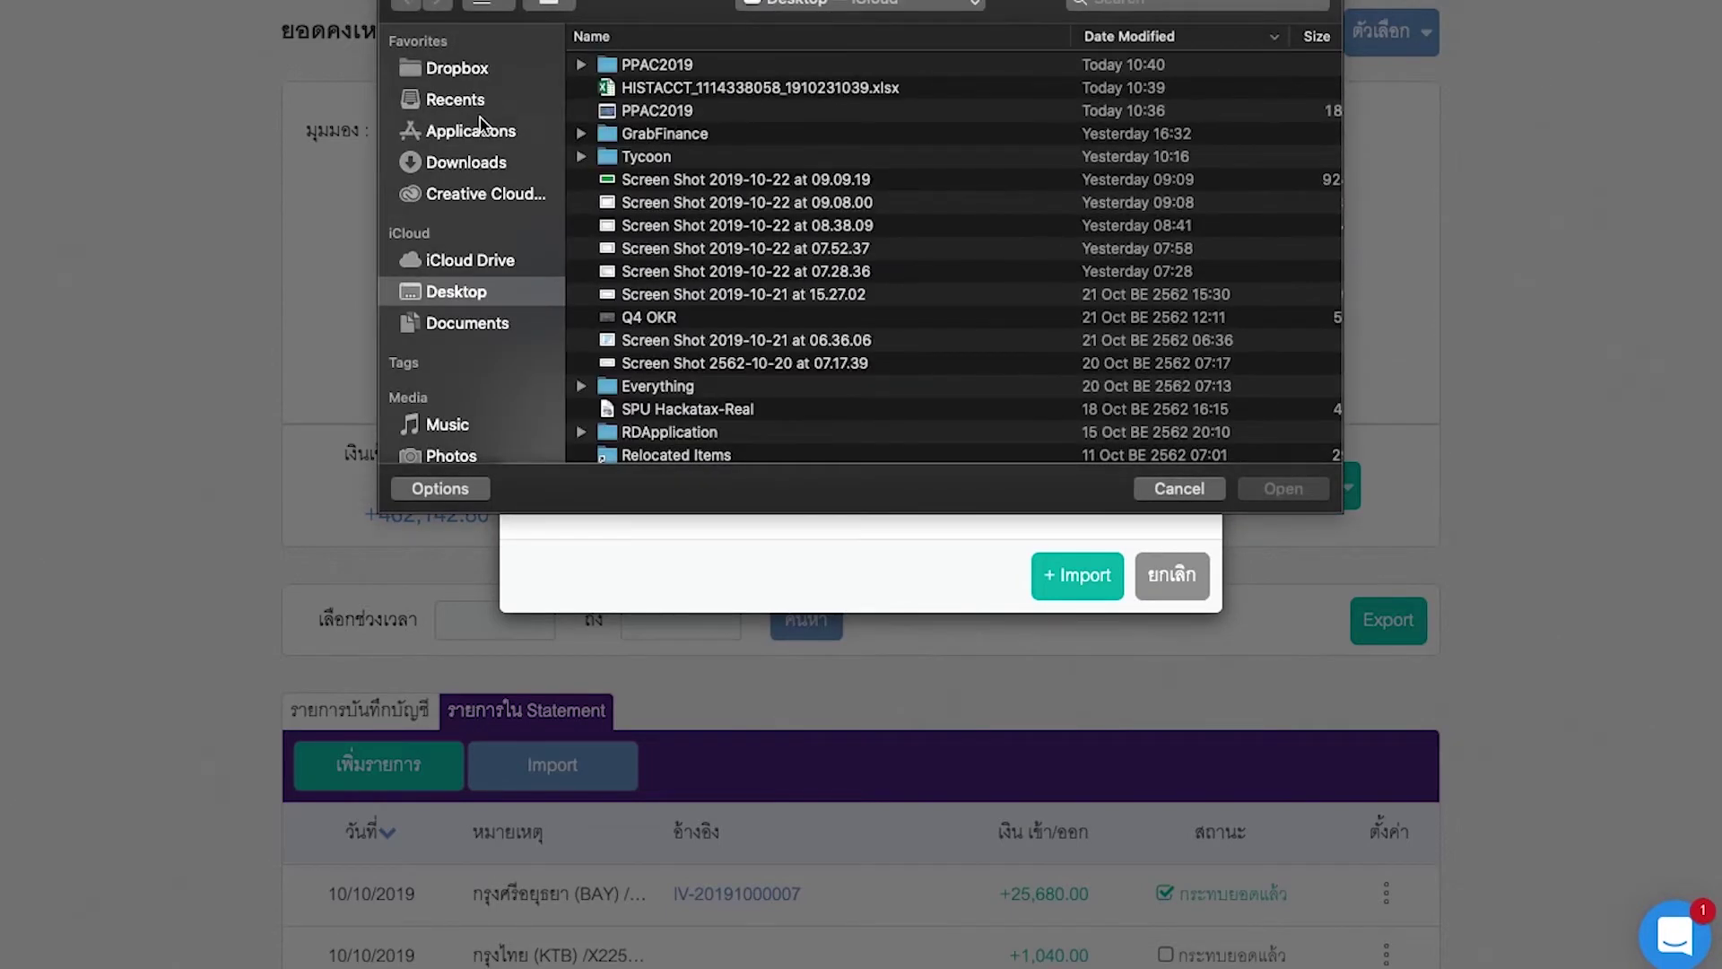
click(698, 87)
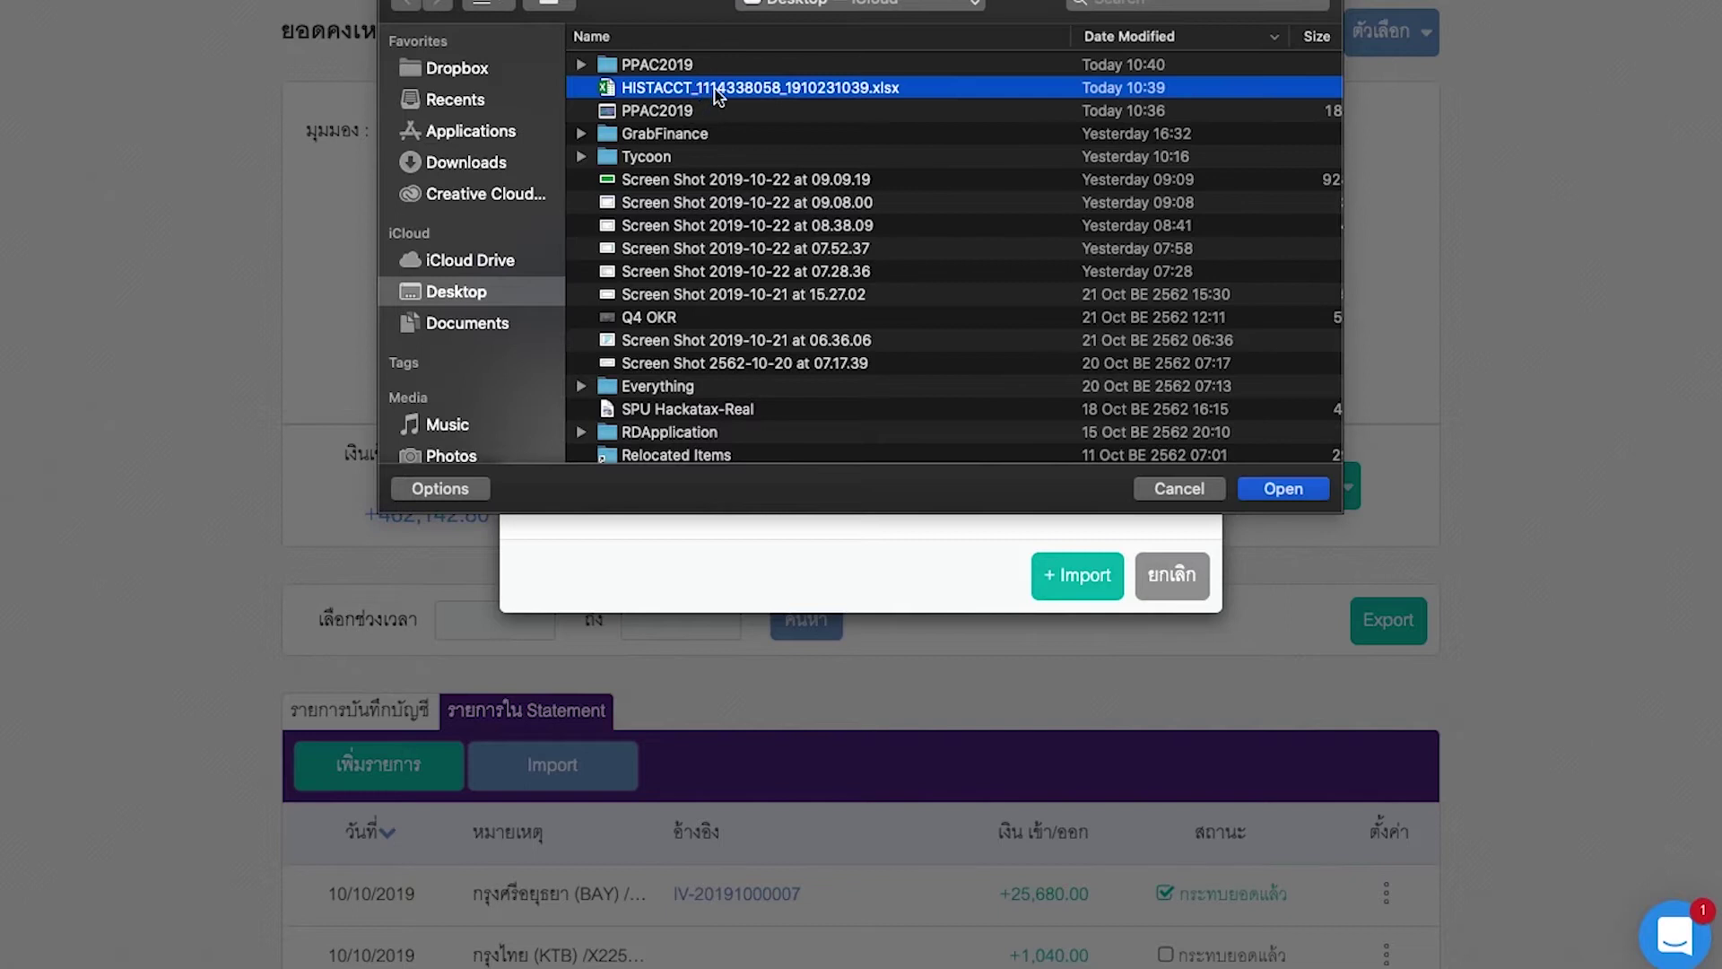
click(1281, 489)
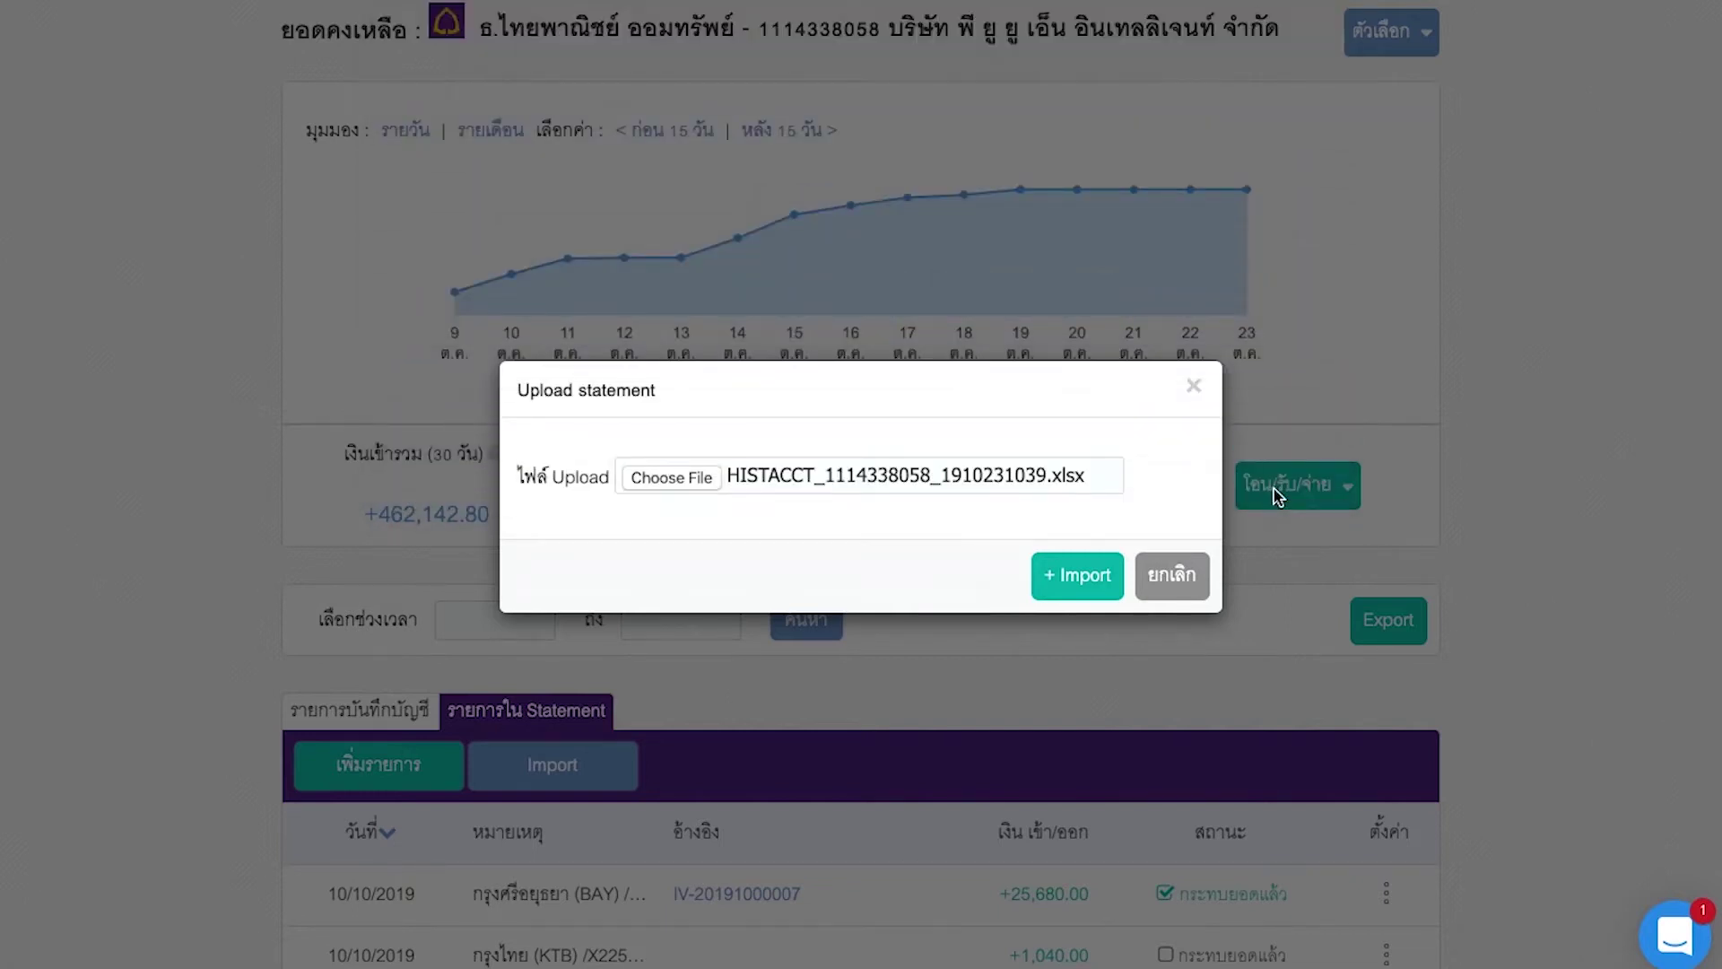
click(1081, 577)
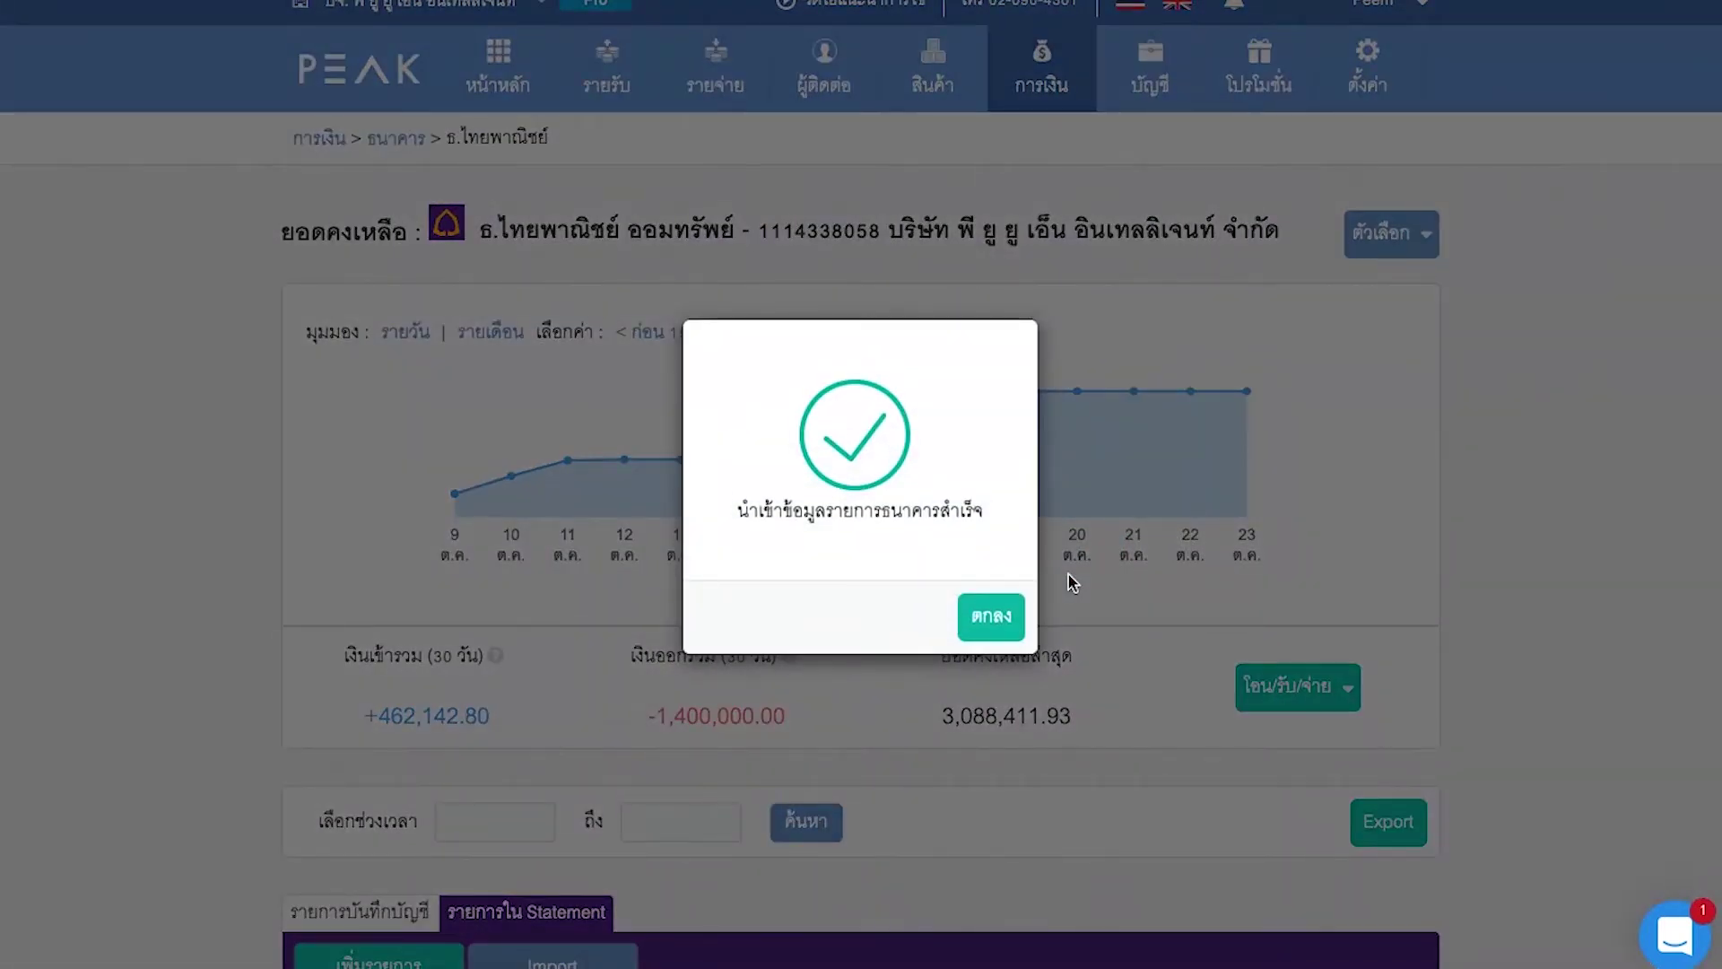
click(1006, 618)
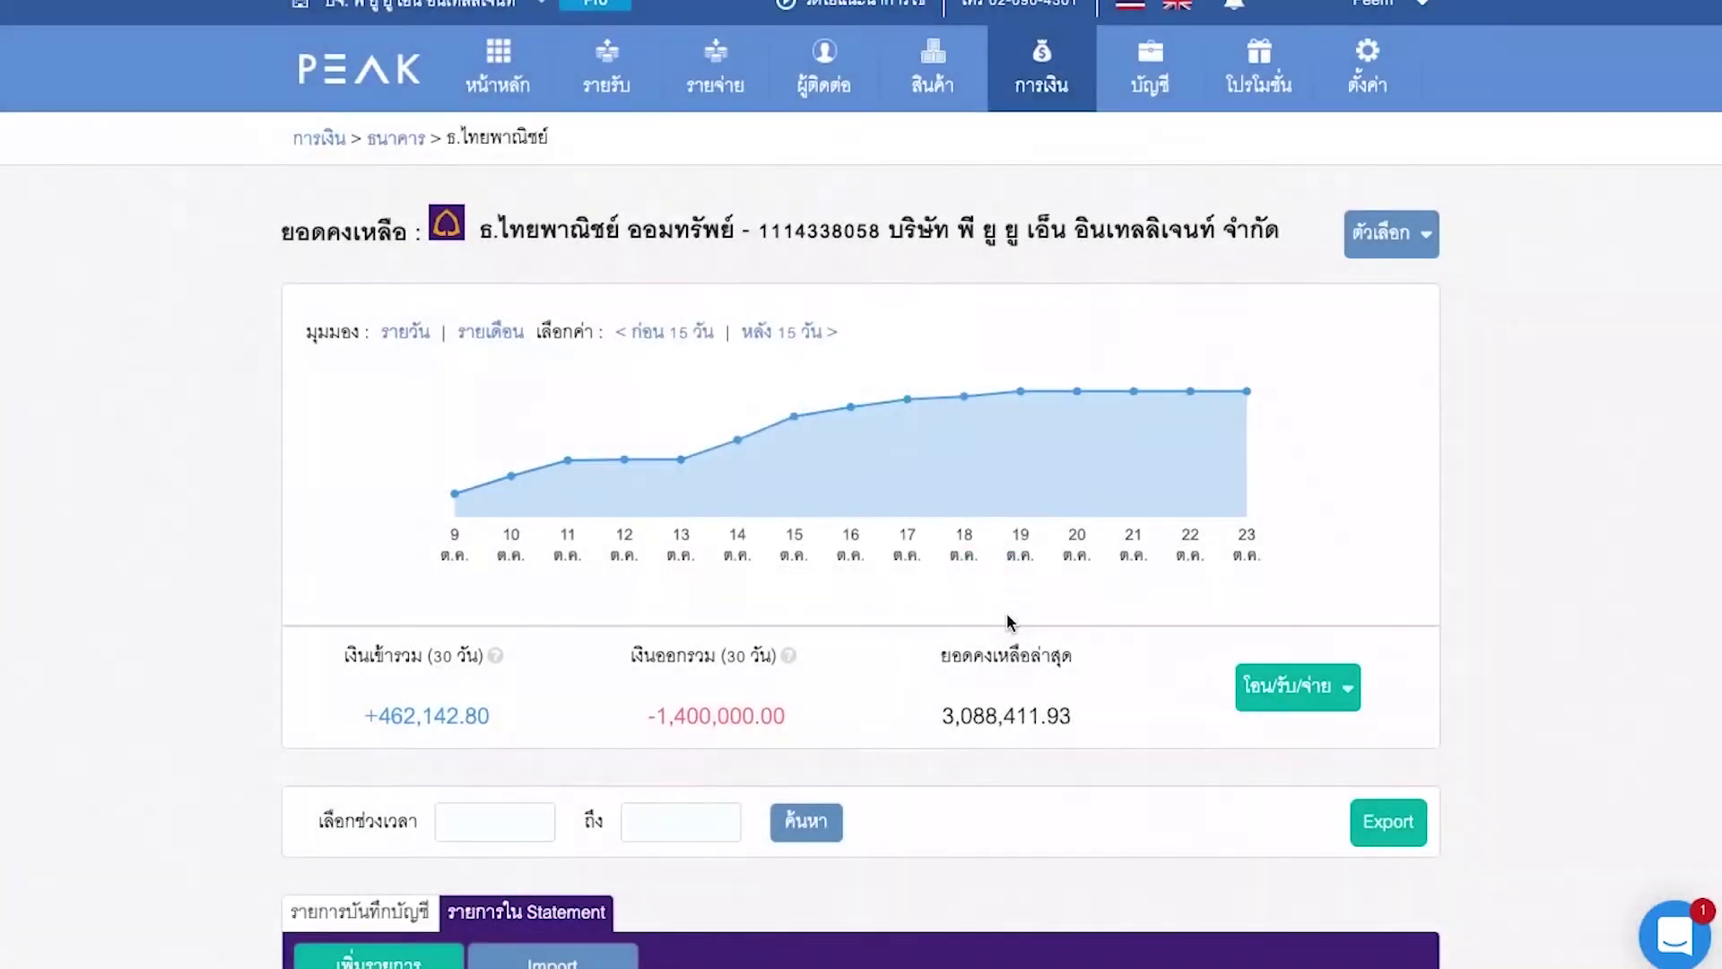
Examine the imported statement lines, checking their dates, document references, amounts and reconciliation status.
scroll(1008, 623, down, 5)
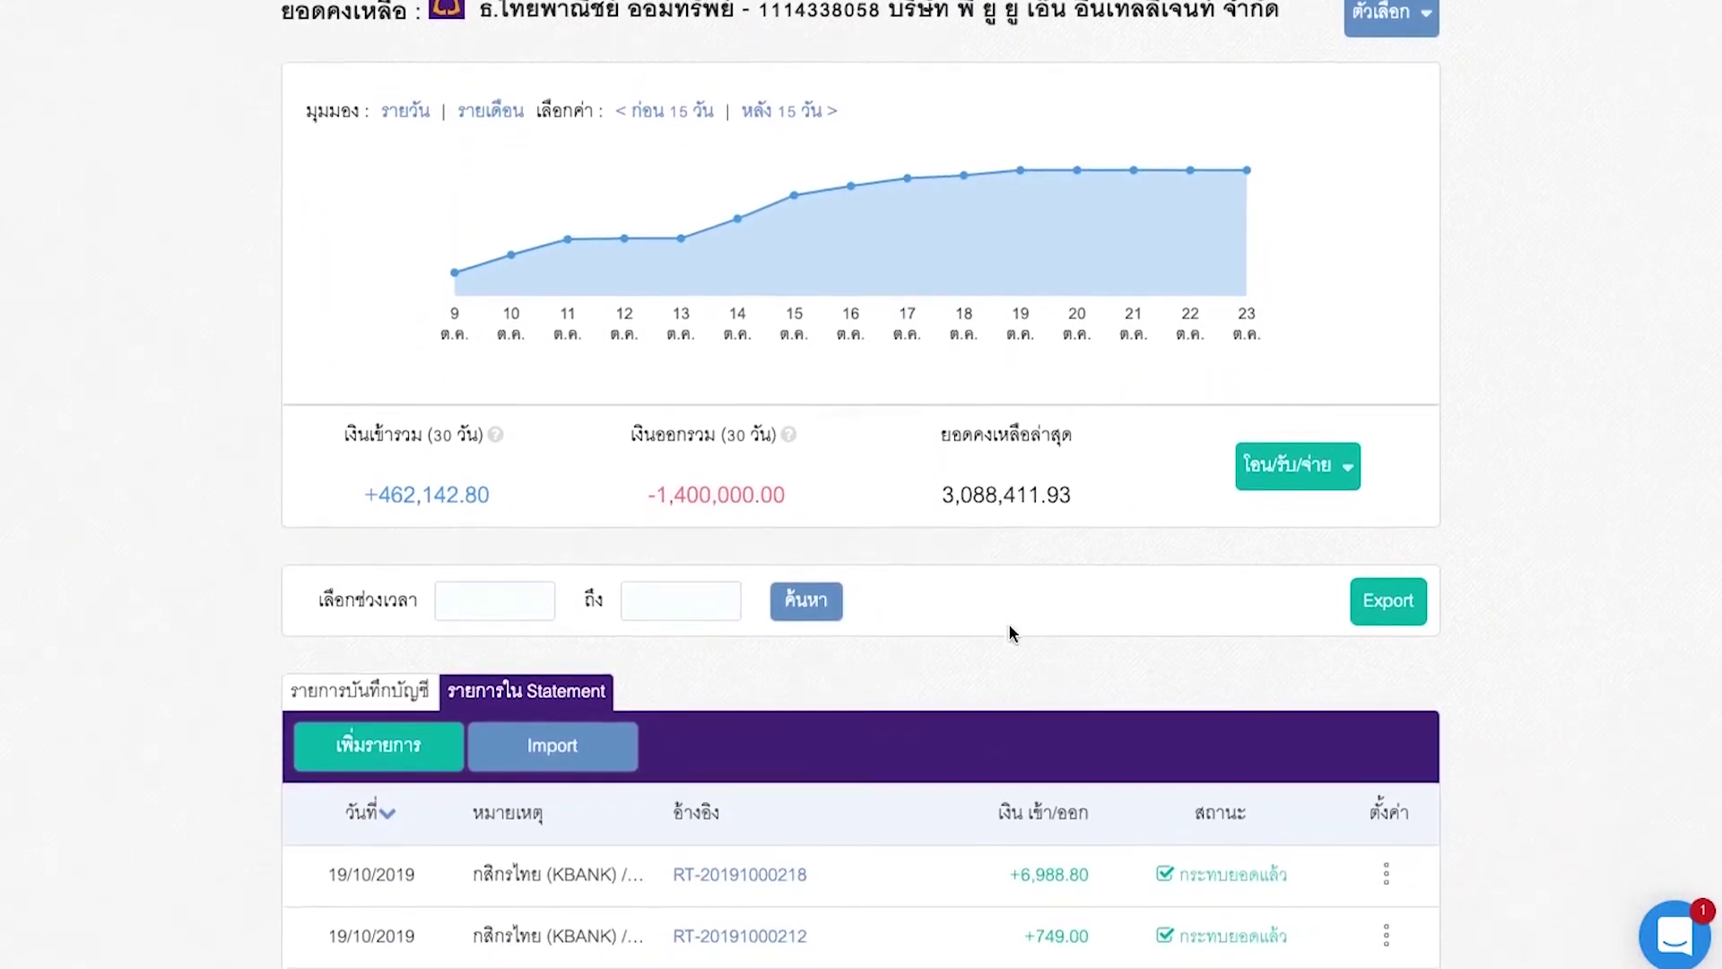
scroll(1012, 631, down, 3)
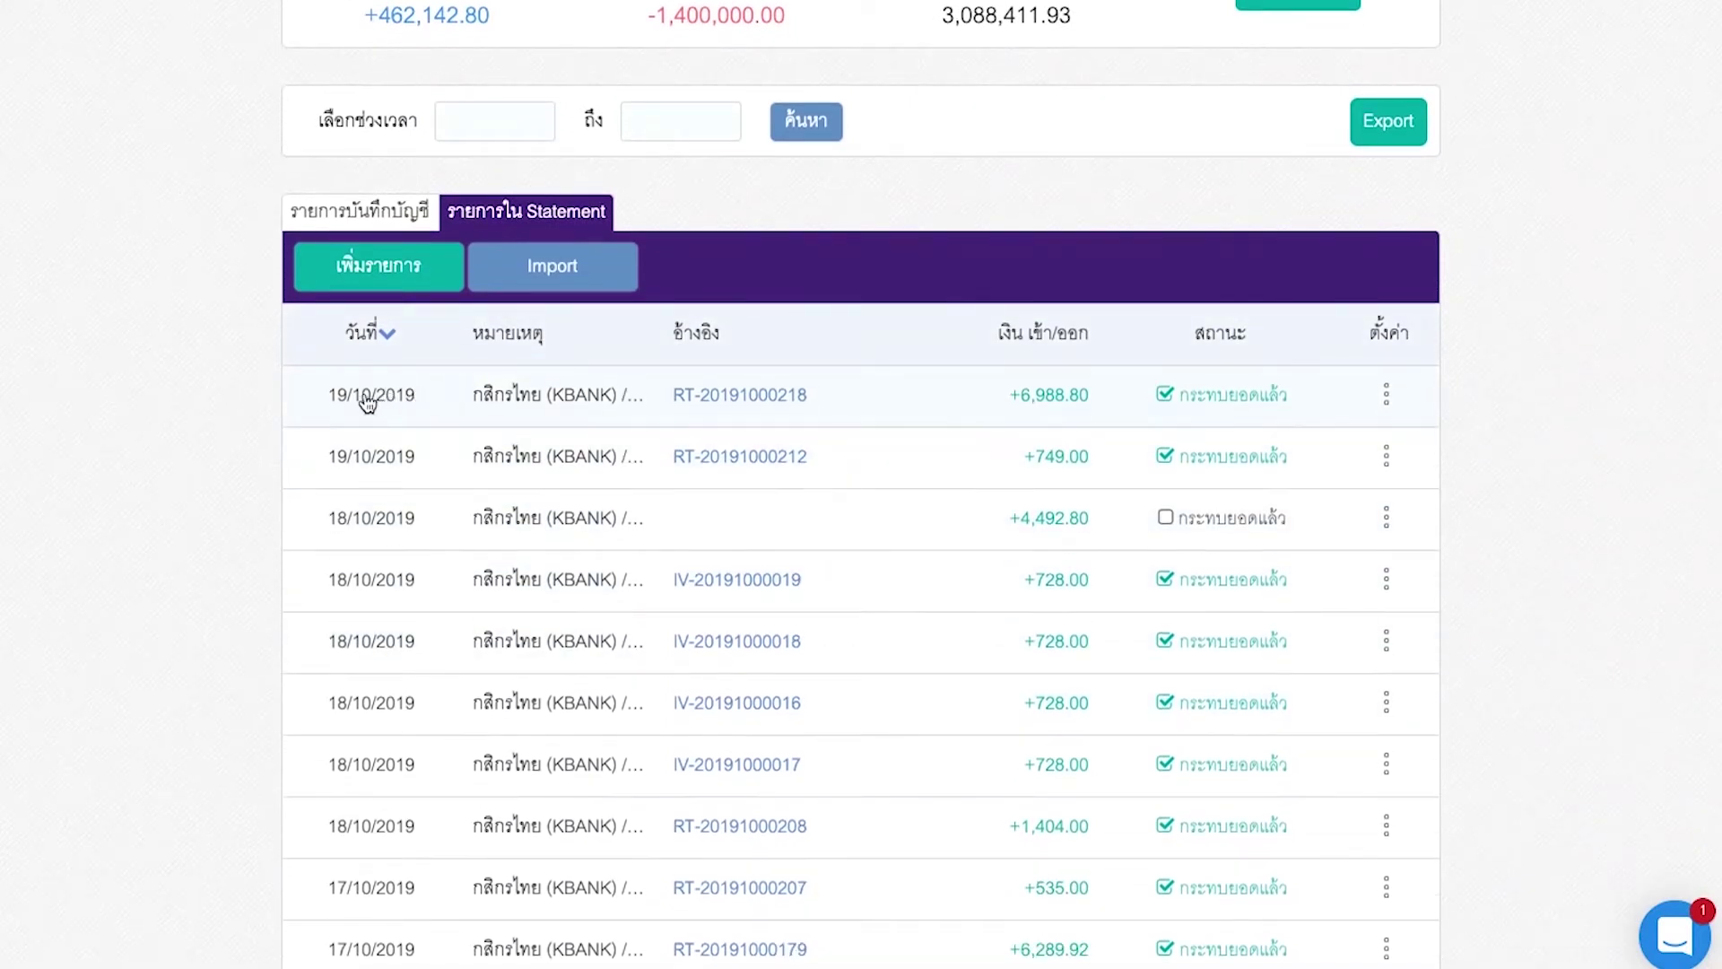
scroll(539, 709, down, 4)
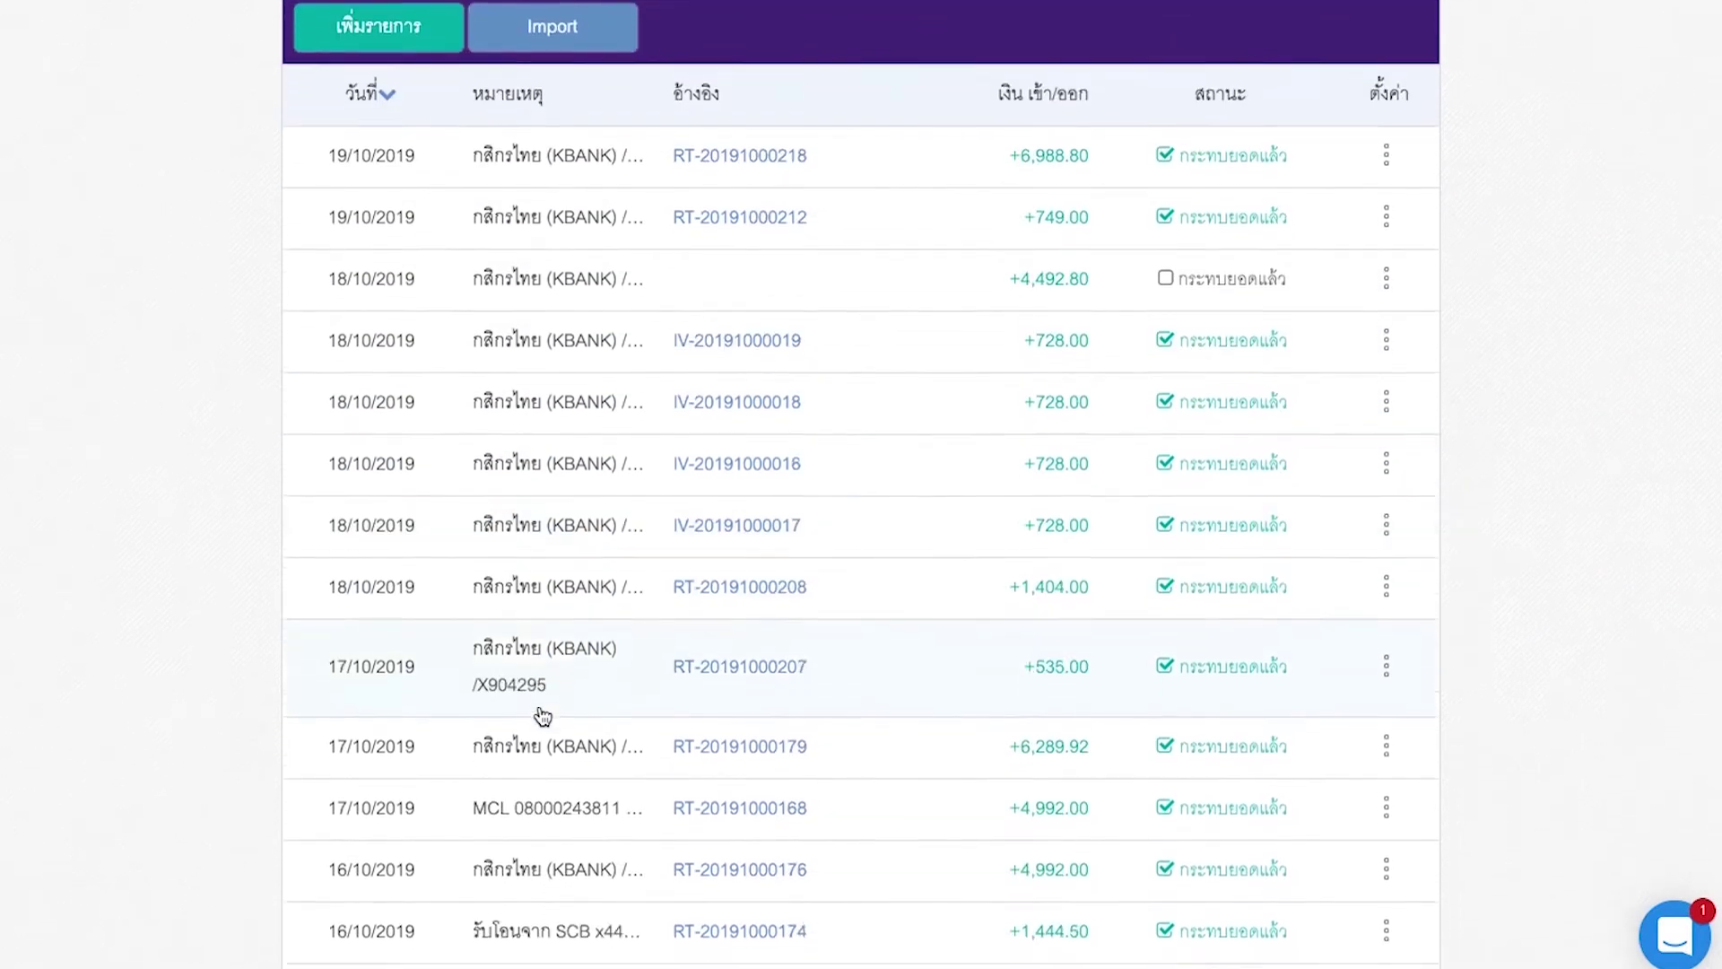
scroll(1048, 671, down, 4)
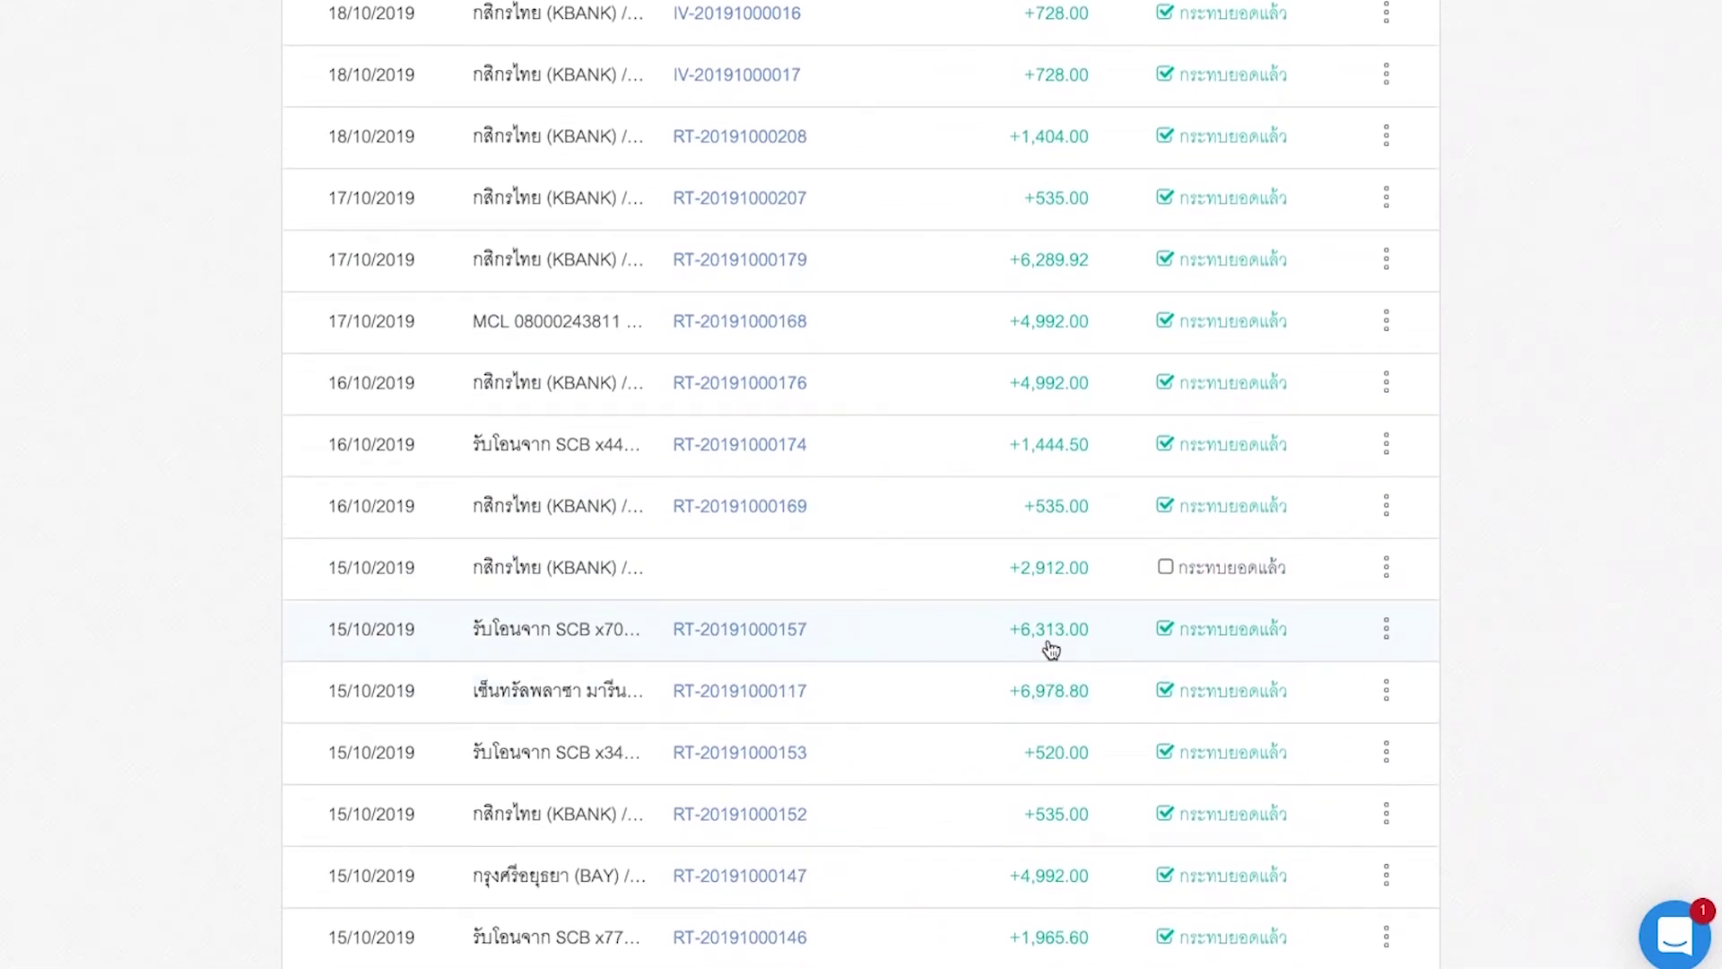
scroll(1051, 649, down, 4)
scroll(1058, 657, down, 1)
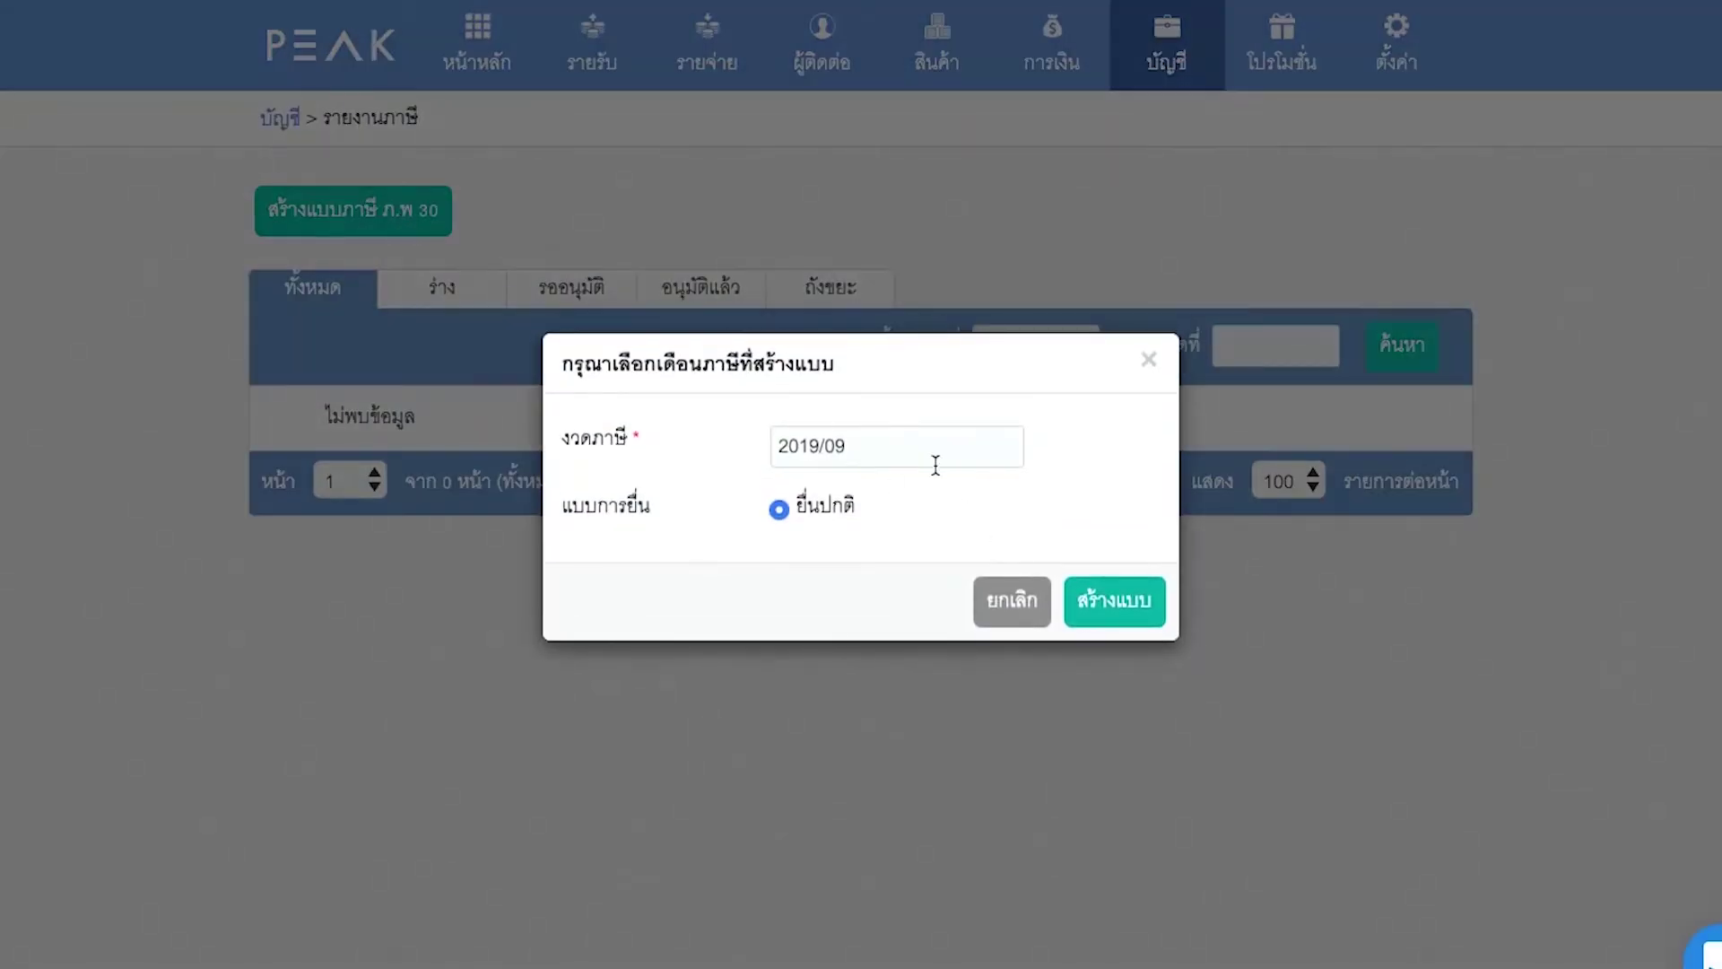
Set the tax period to 2019/01 and create the ภ.พ 30 VAT form.
click(936, 465)
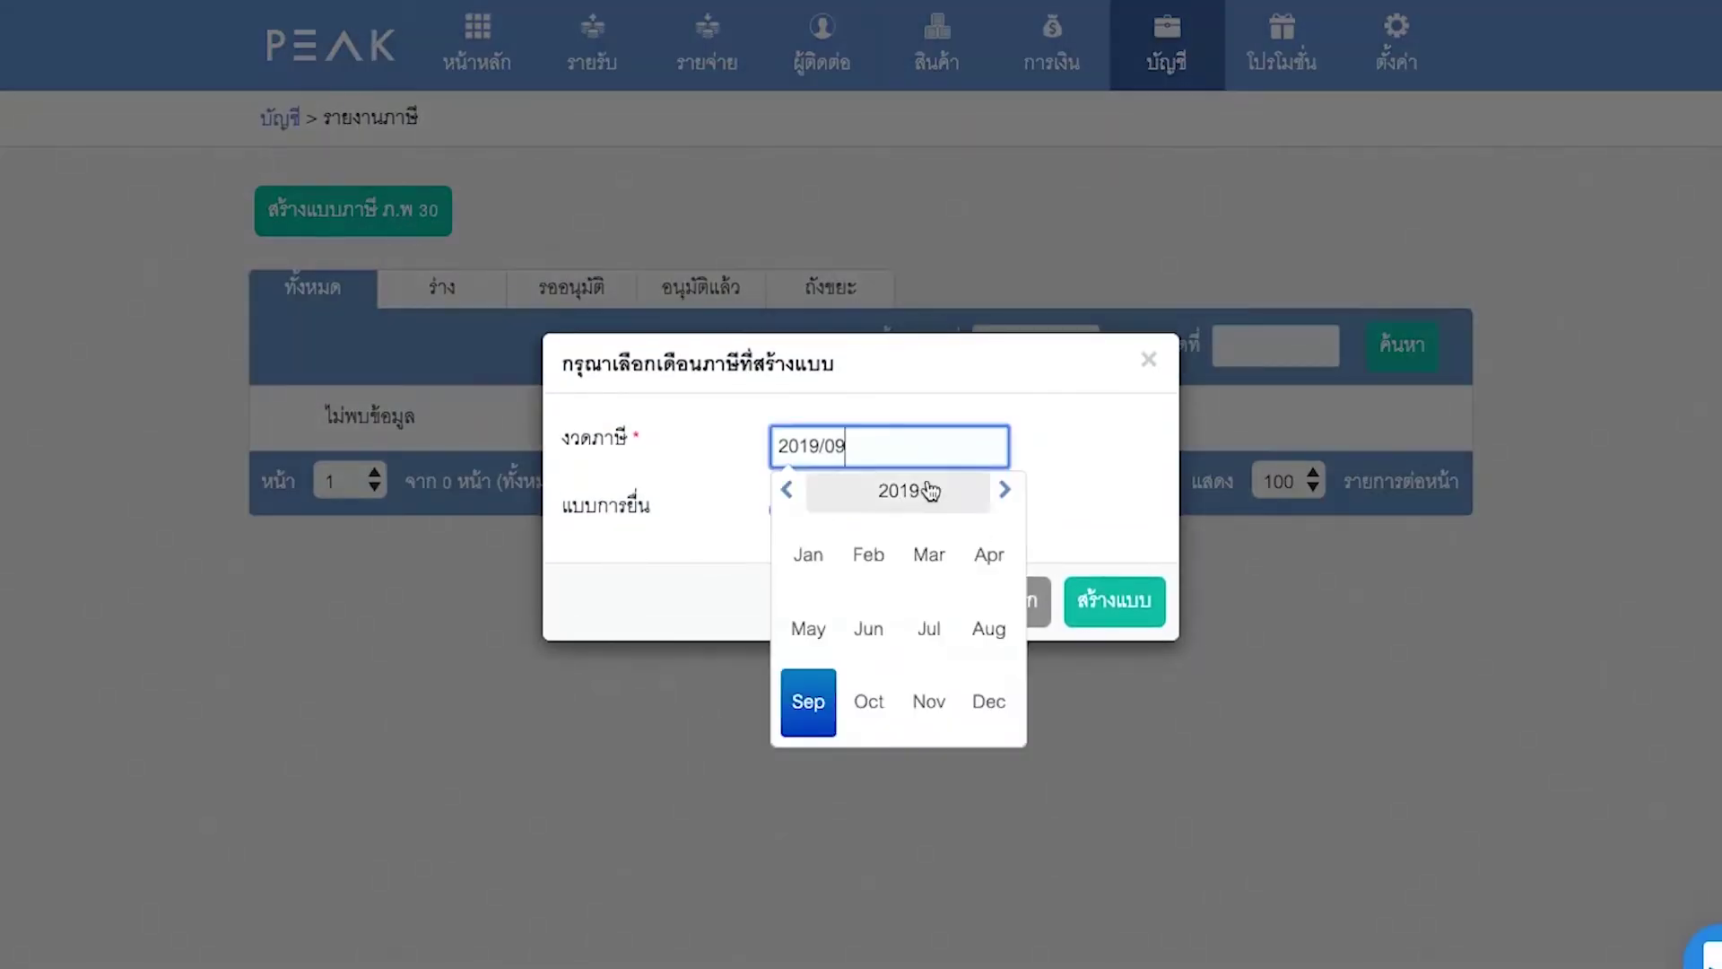
click(812, 556)
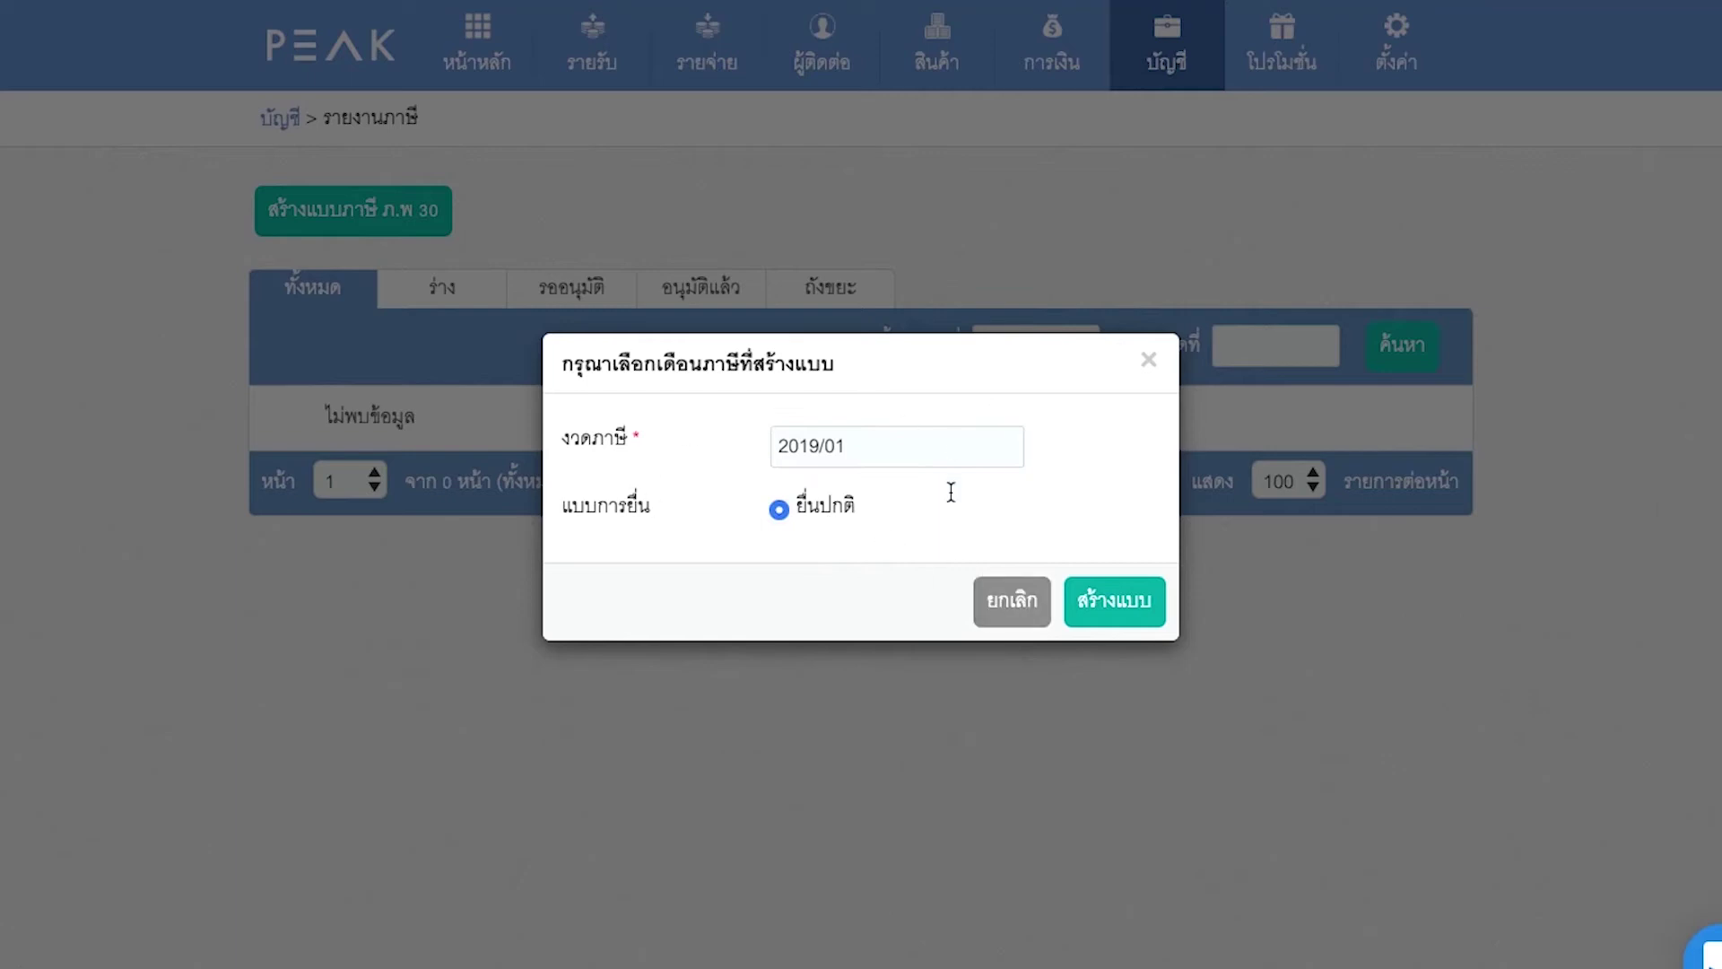
click(1114, 603)
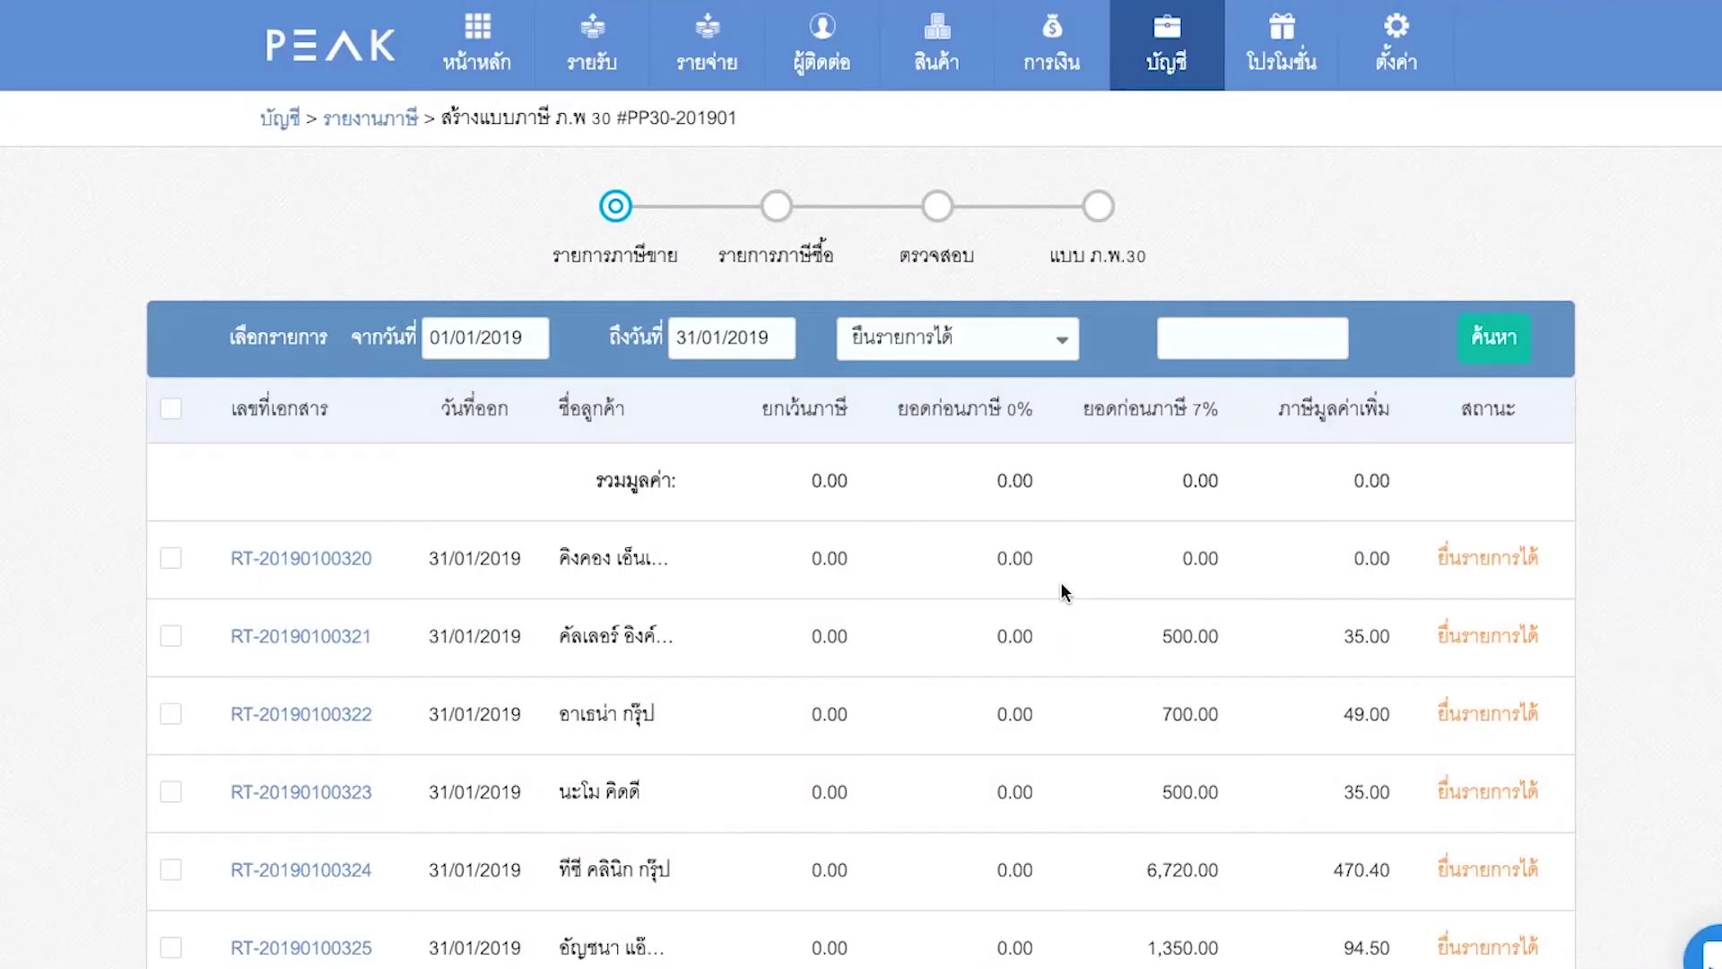
Select all sales tax documents on page 1 of the list for filing in this period.
scroll(1062, 585, down, 10)
scroll(1063, 585, down, 20)
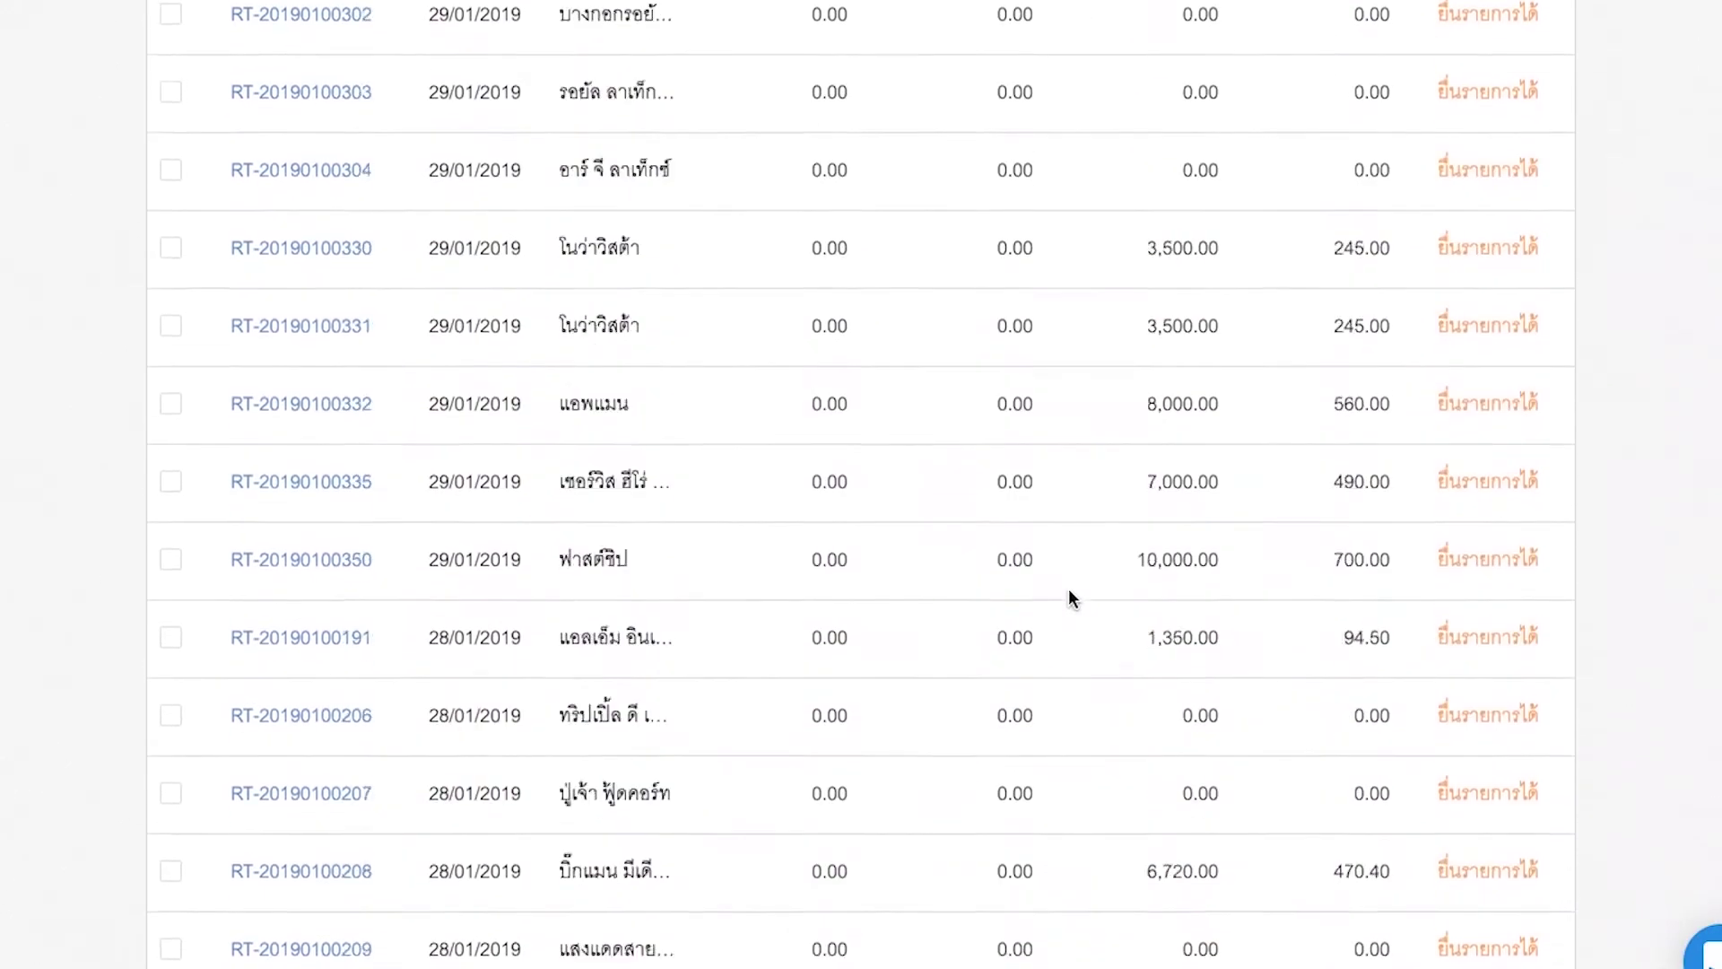
scroll(1069, 588, down, 20)
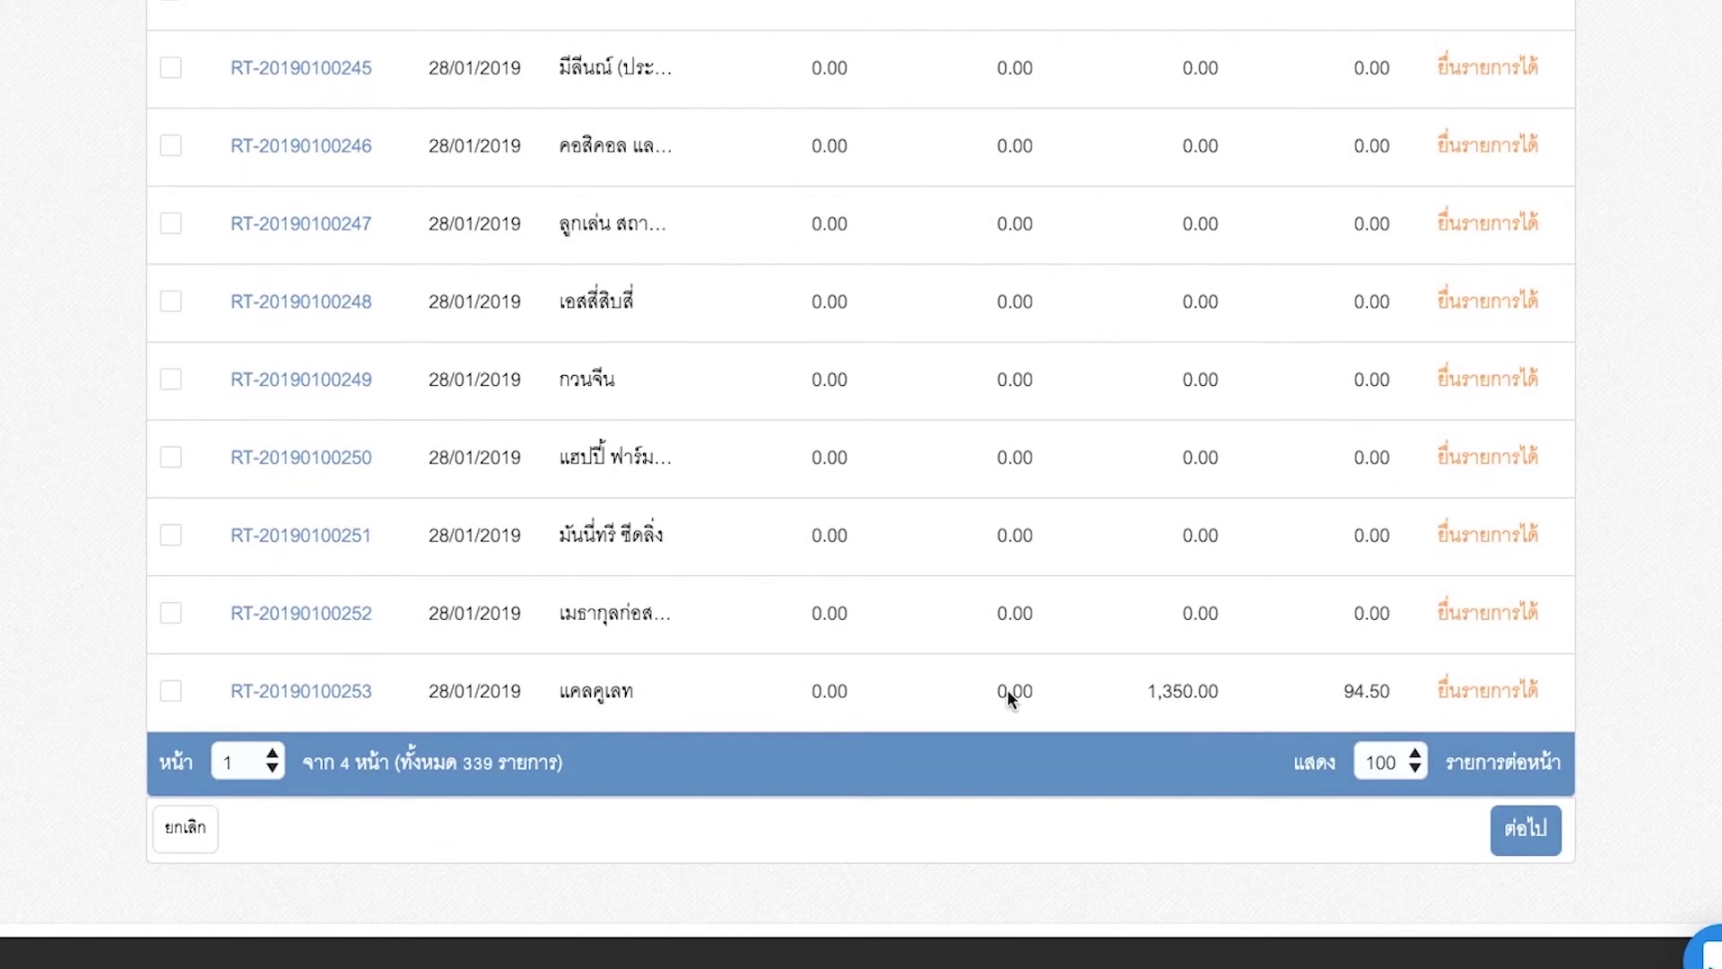
scroll(1008, 698, up, 20)
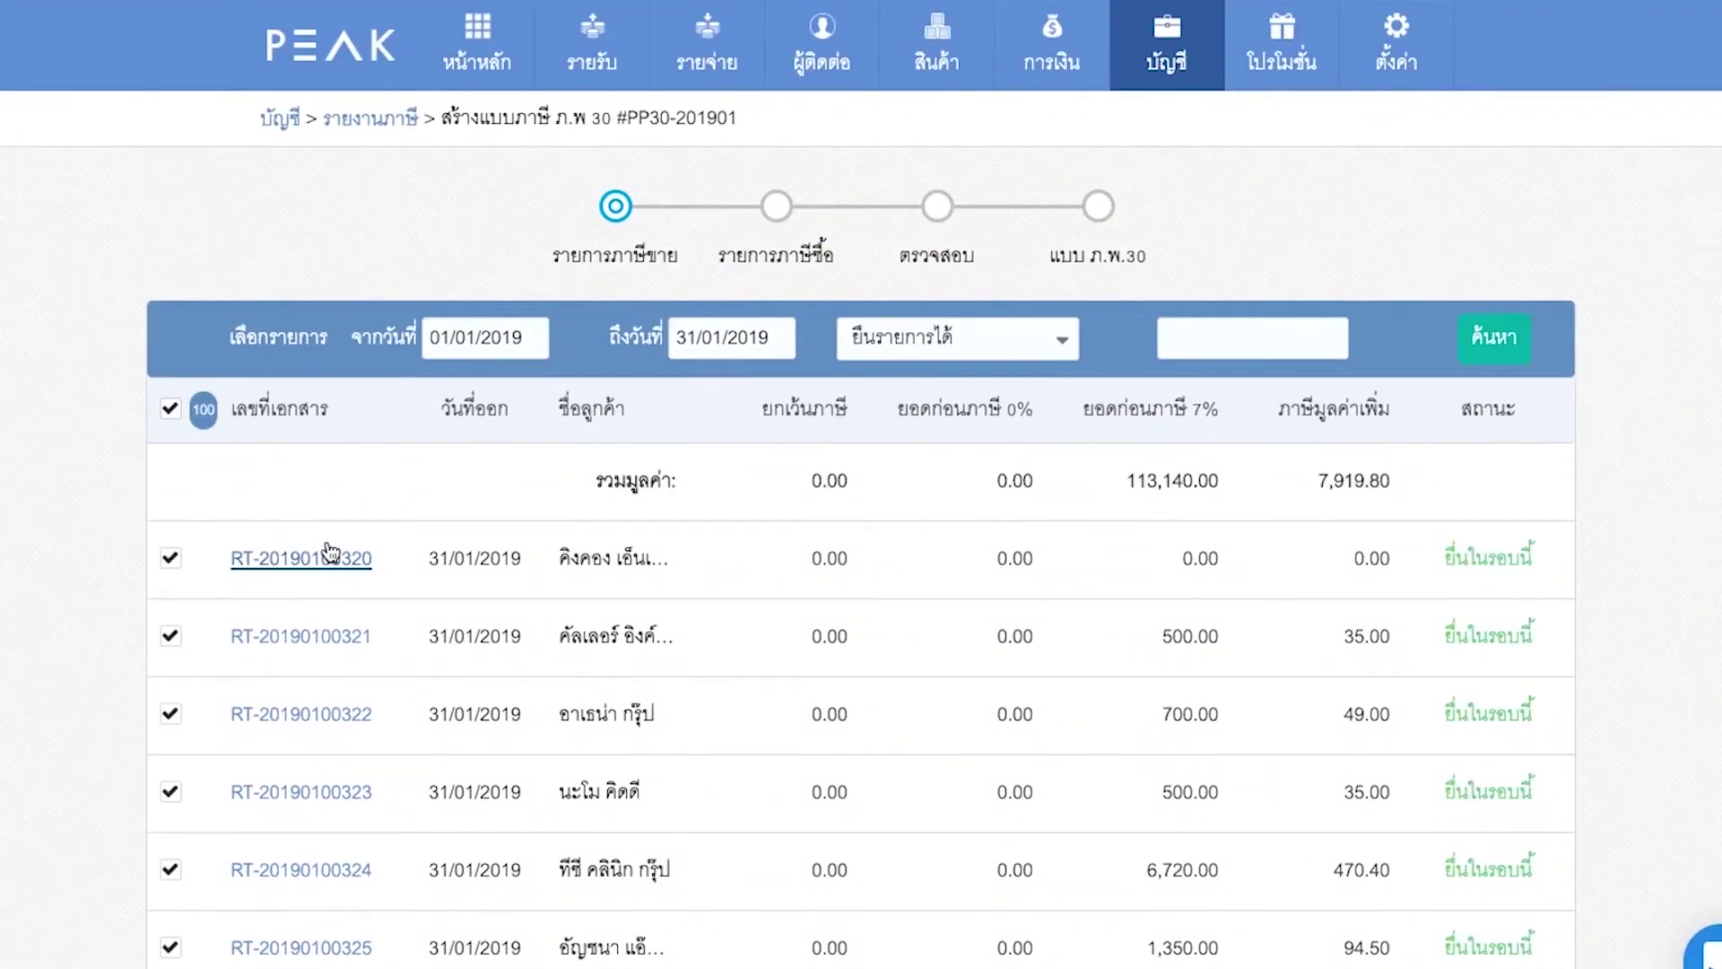
Go to page 2 of the sales tax list and select all its documents for filing.
scroll(327, 547, down, 20)
click(232, 758)
click(246, 799)
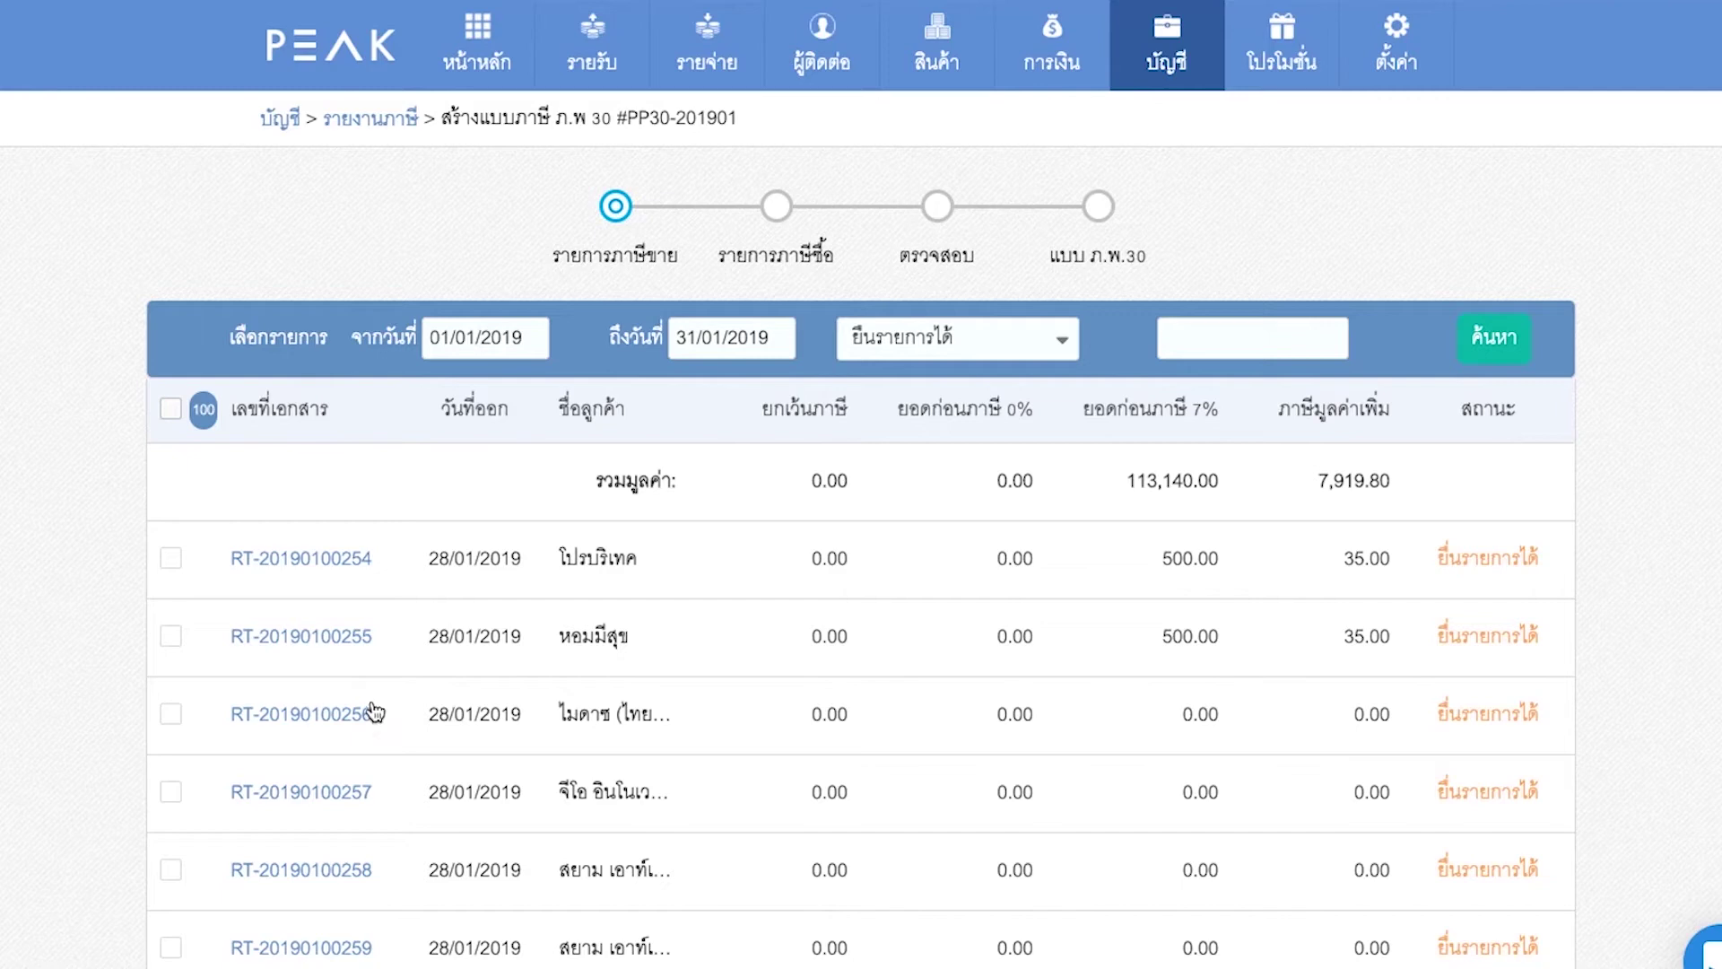
Go to page 3 of the sales tax list and include every document there in this filing.
scroll(378, 766, down, 20)
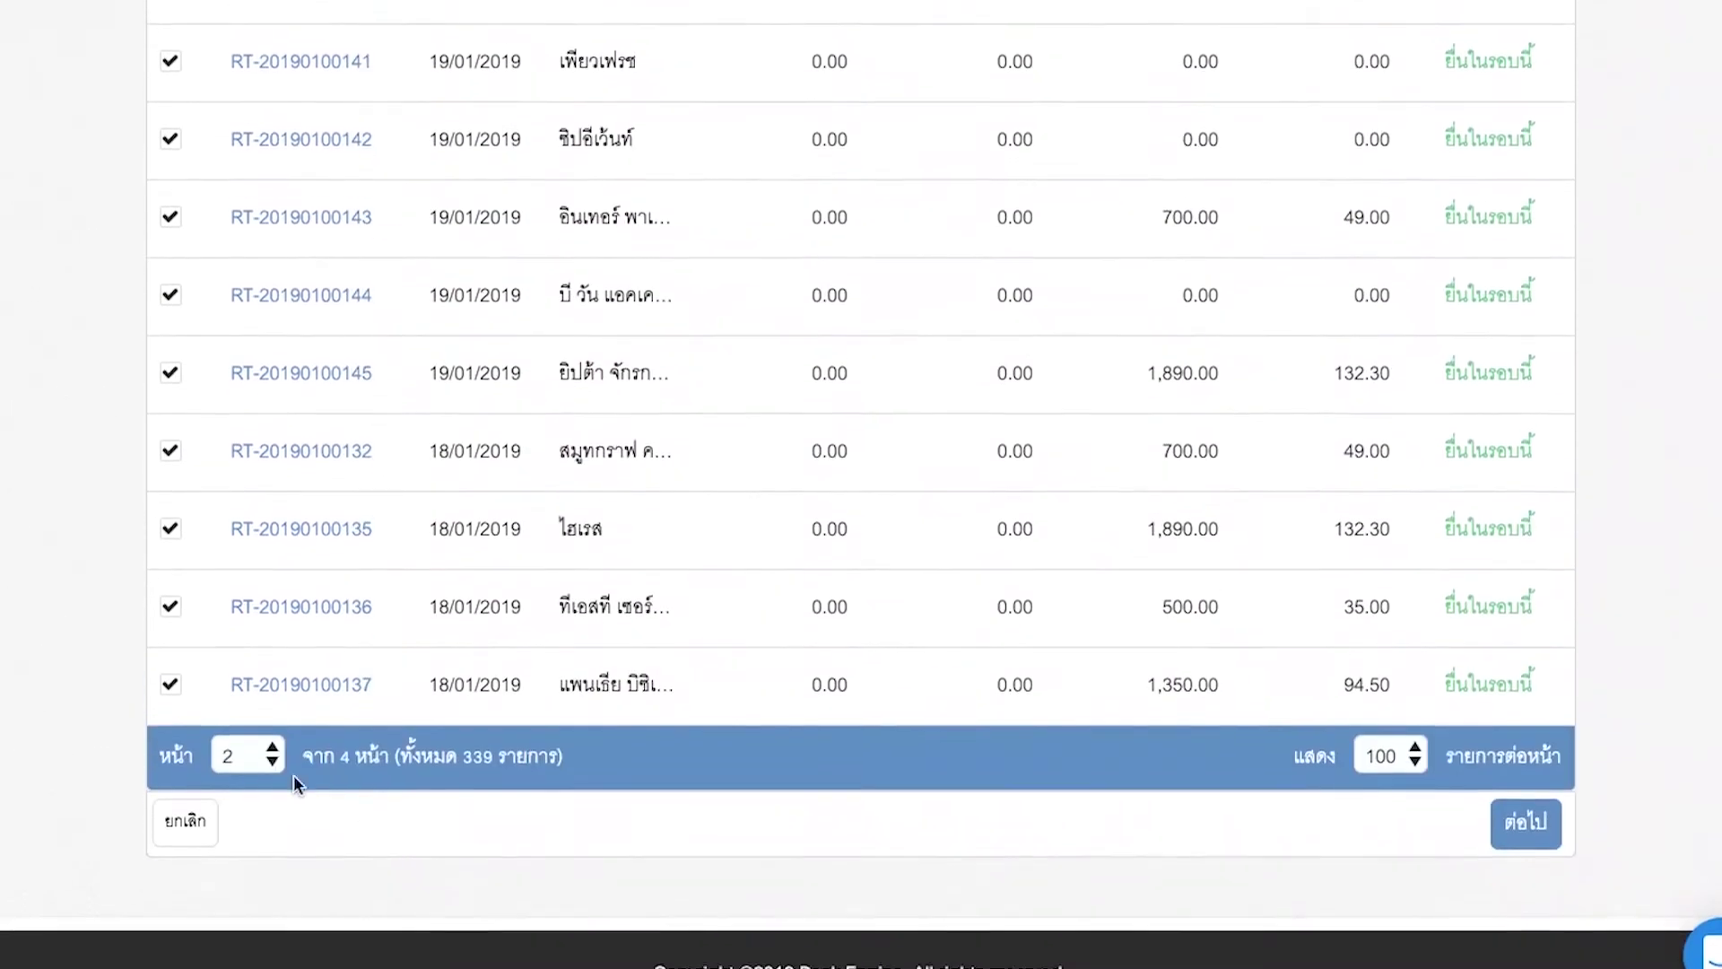
click(271, 762)
click(260, 800)
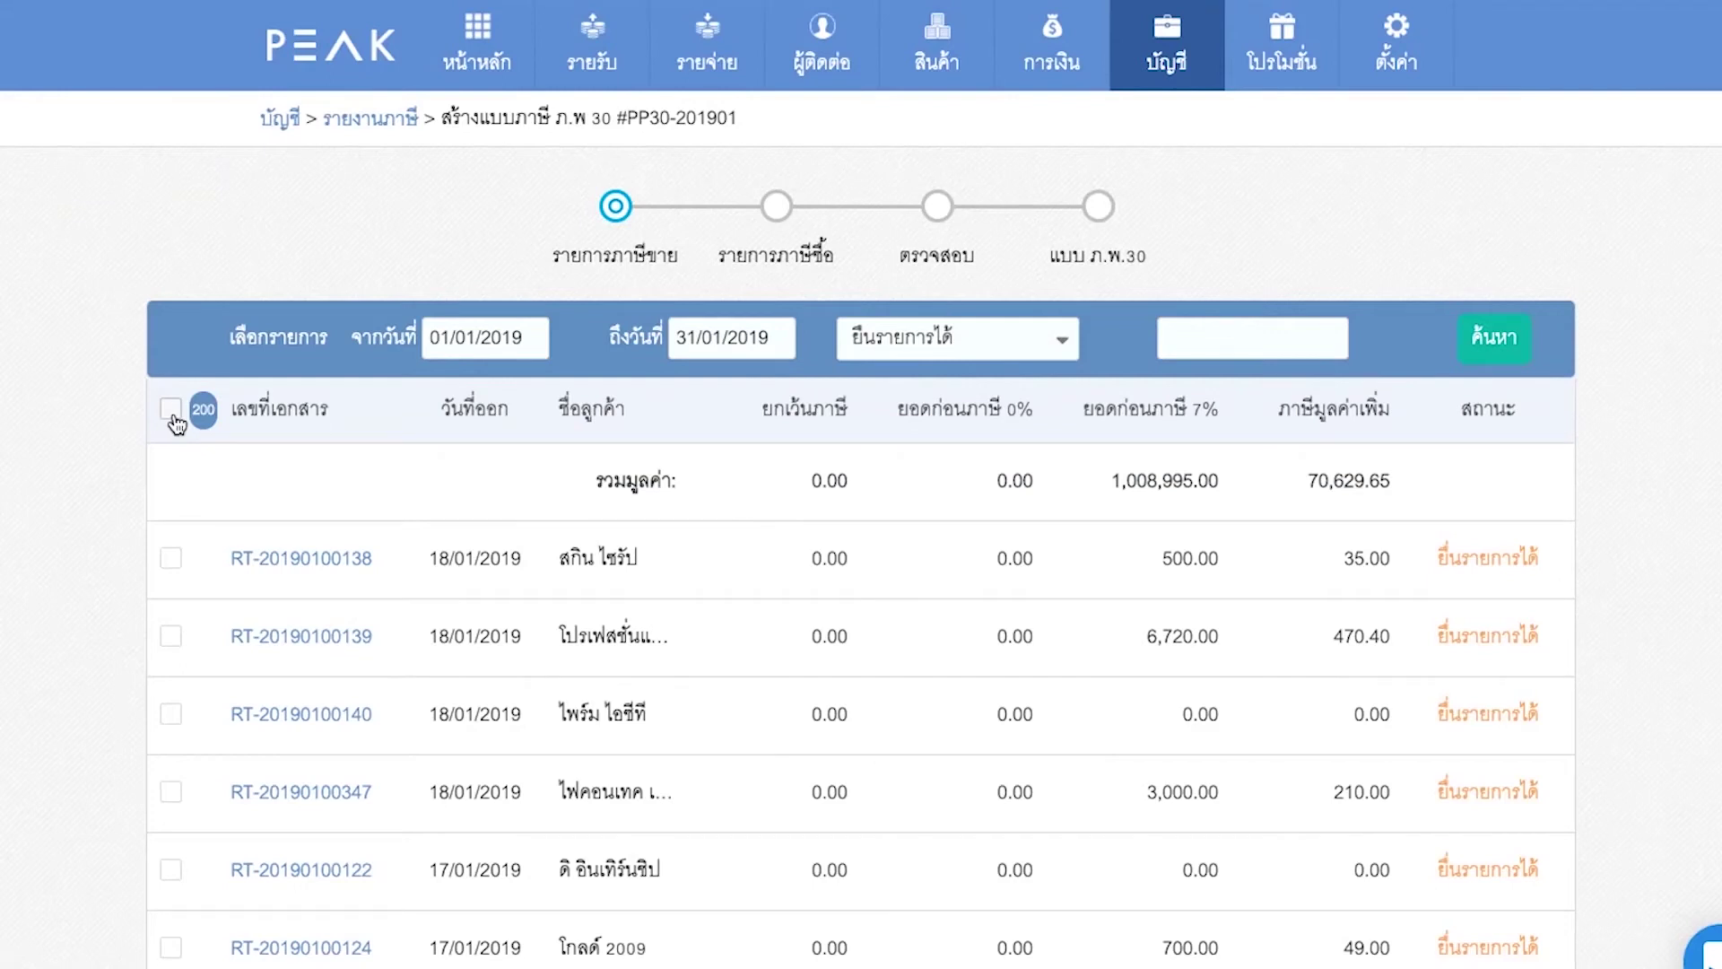
click(226, 459)
Go to page 4 of the sales tax list and select all remaining documents for filing.
scroll(368, 574, down, 15)
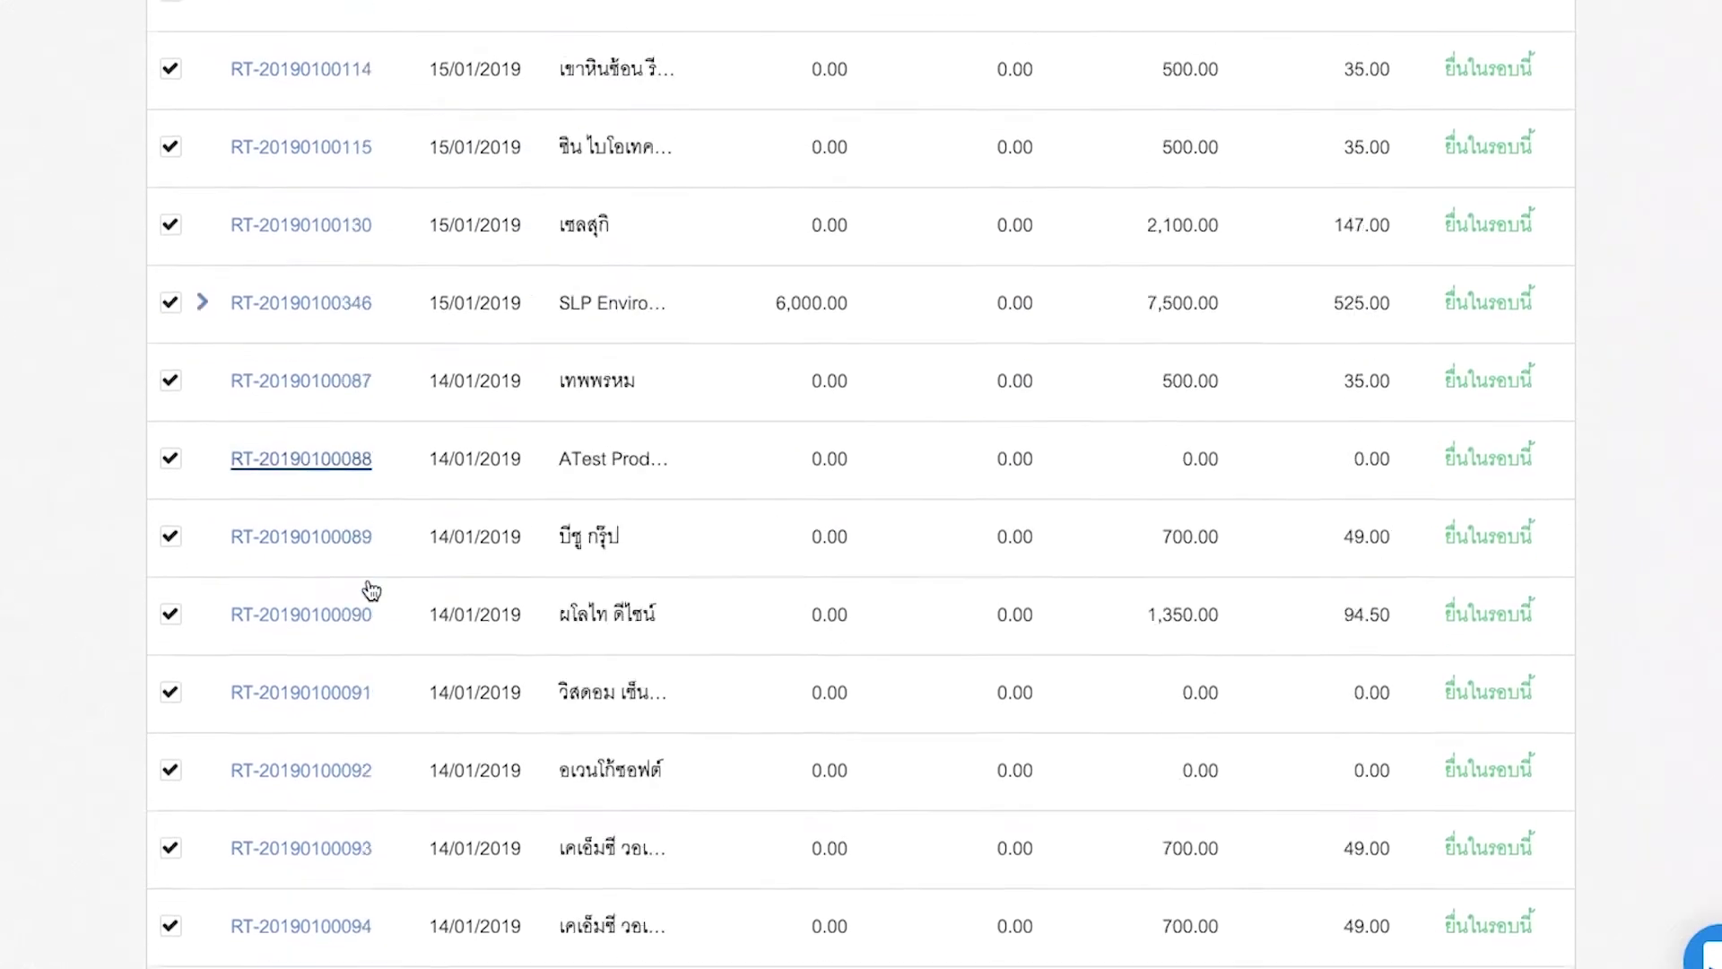
scroll(330, 674, down, 5)
click(261, 767)
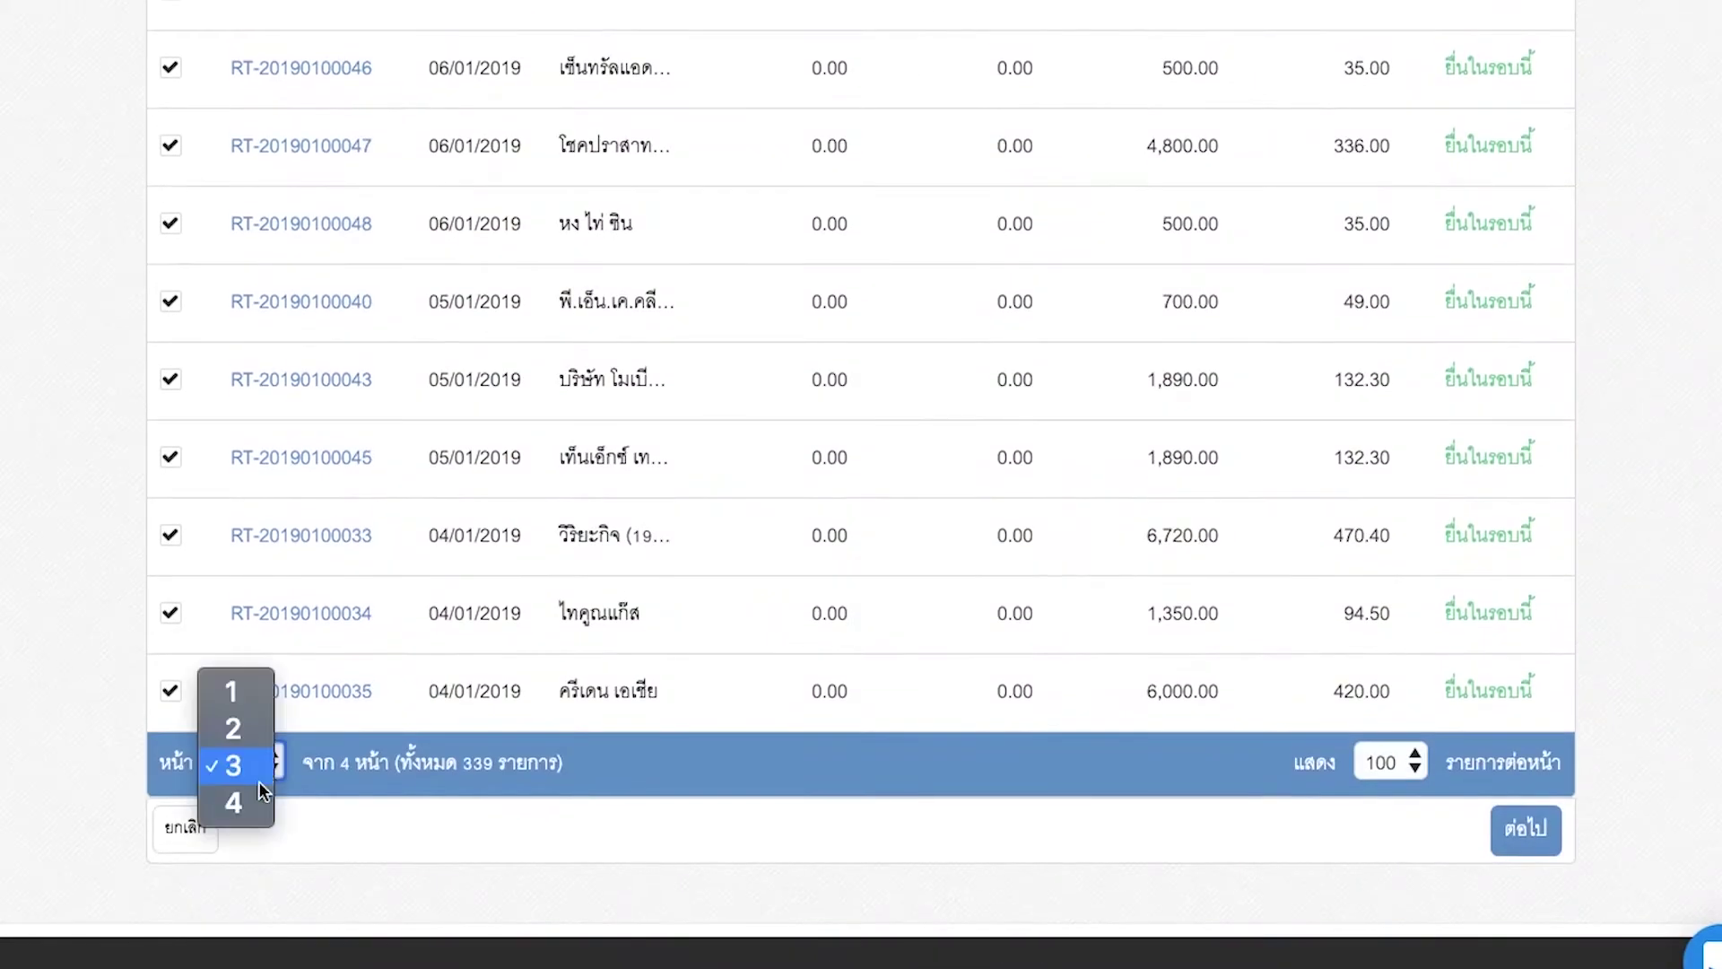
click(246, 800)
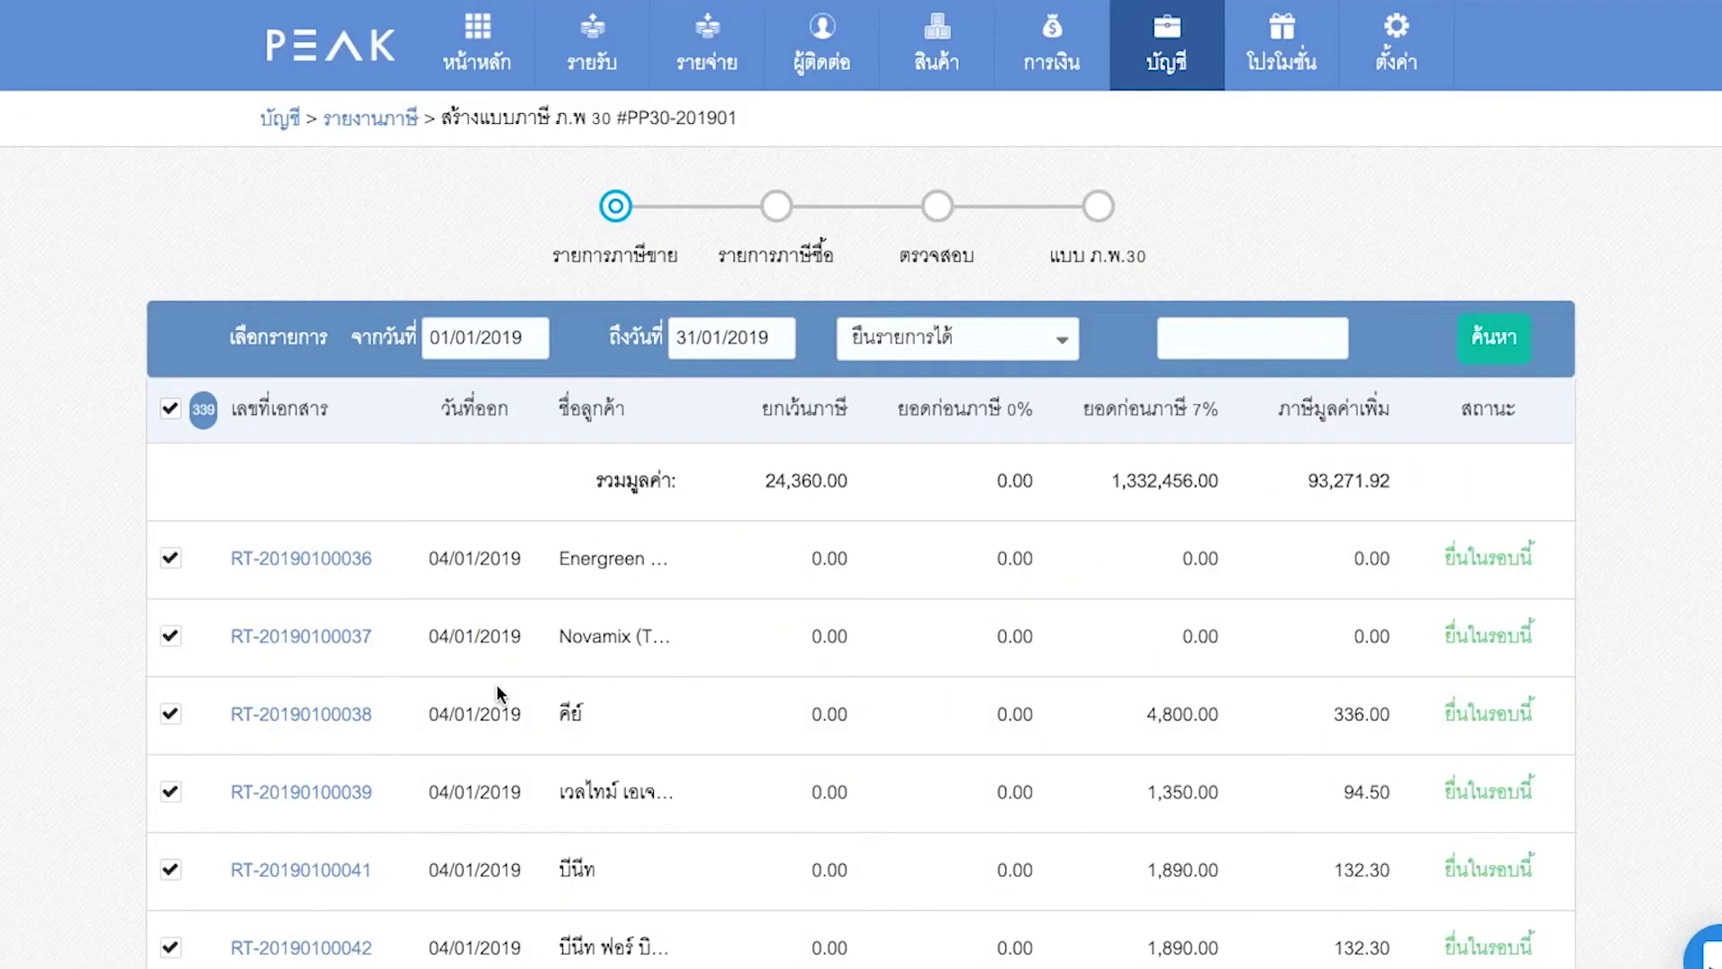
scroll(549, 709, down, 20)
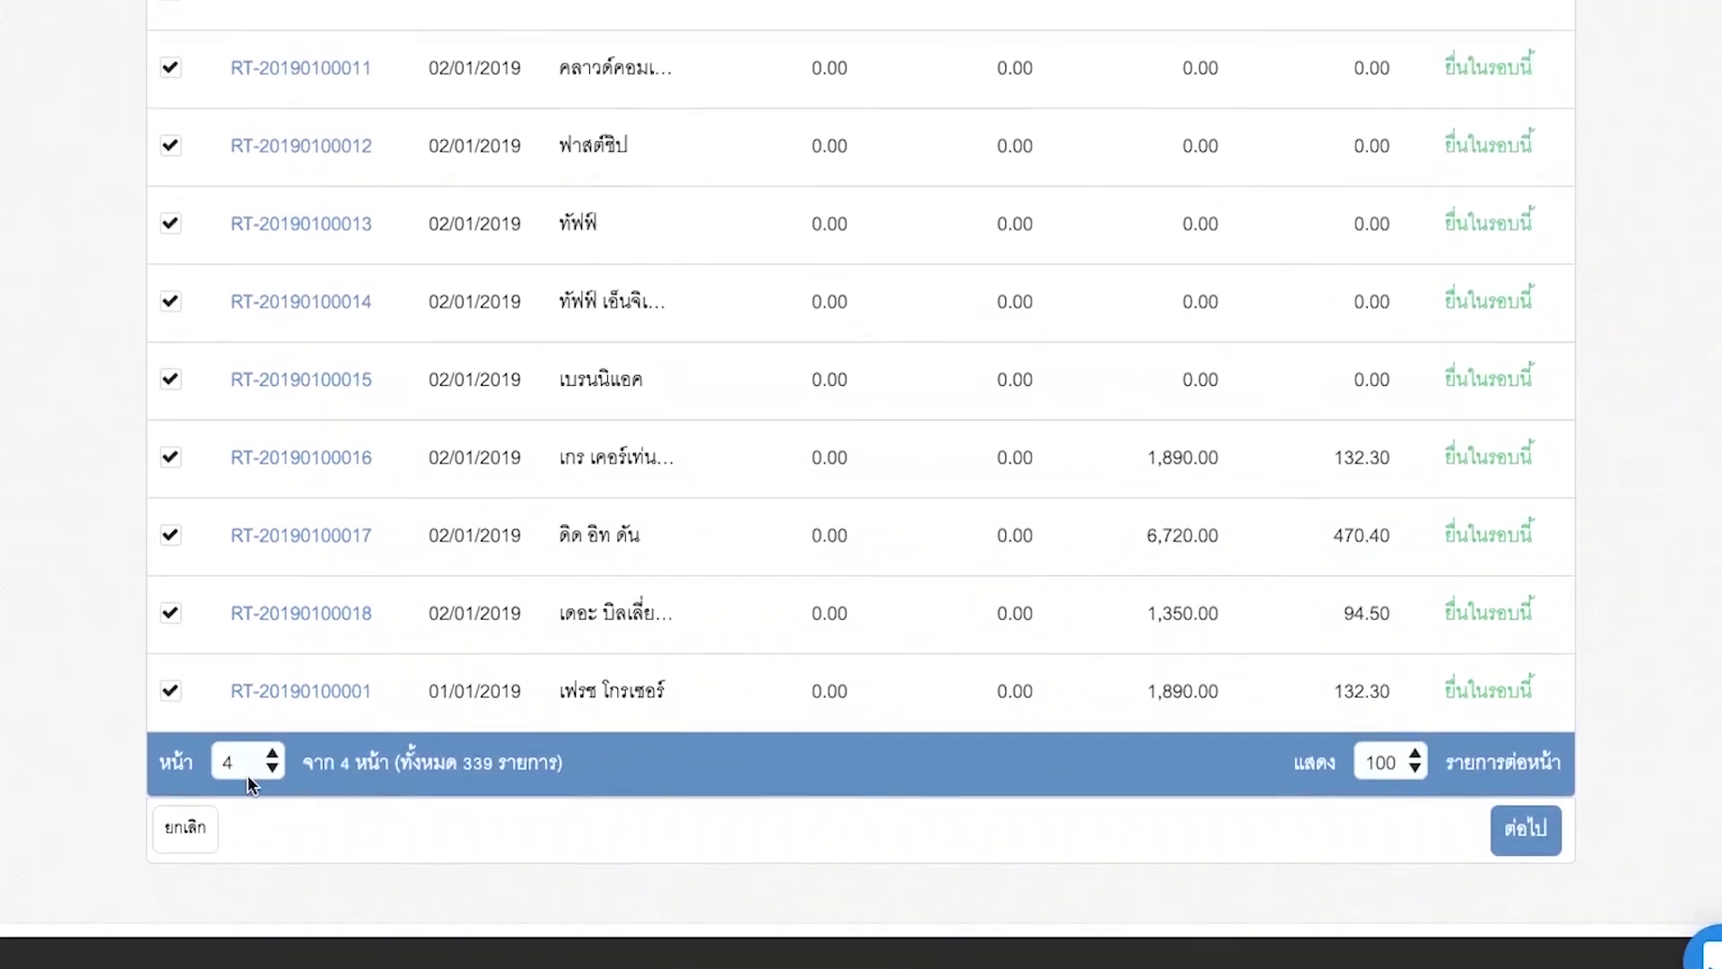
Return to page 3 of the sales tax list and examine the line-item VAT breakdown of the SLP Enviro… and เทรซ โพลีเมอร์ receipts, plus the selected totals.
click(255, 770)
click(255, 736)
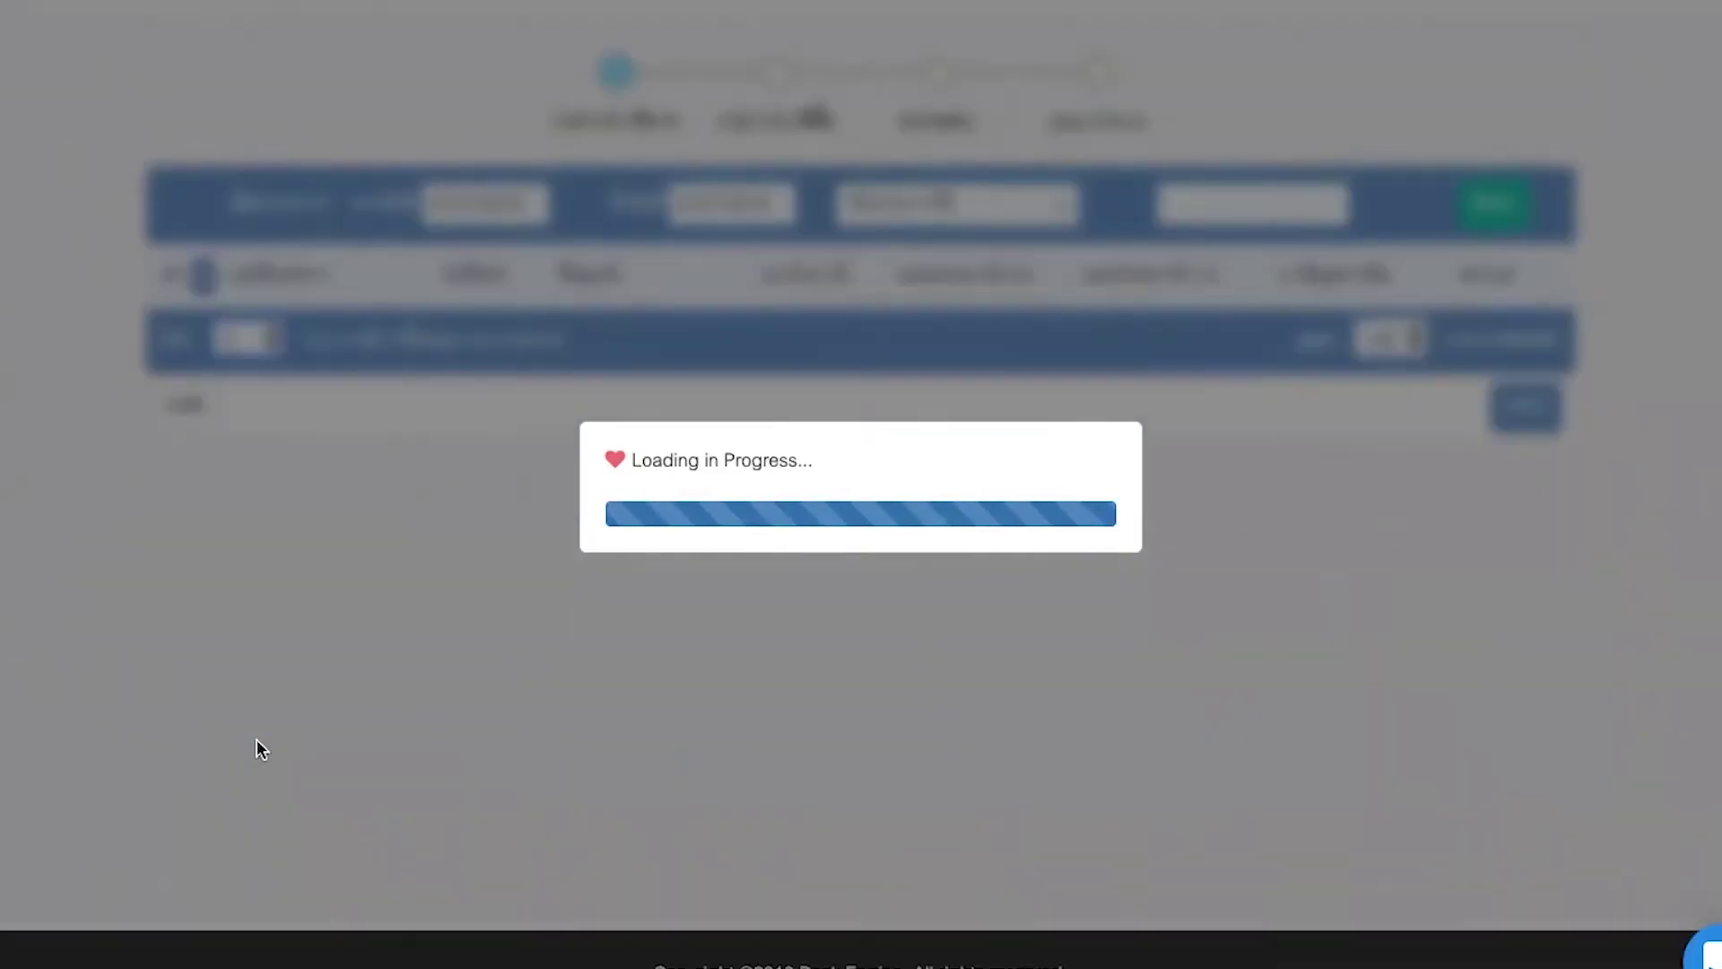
scroll(322, 734, down, 15)
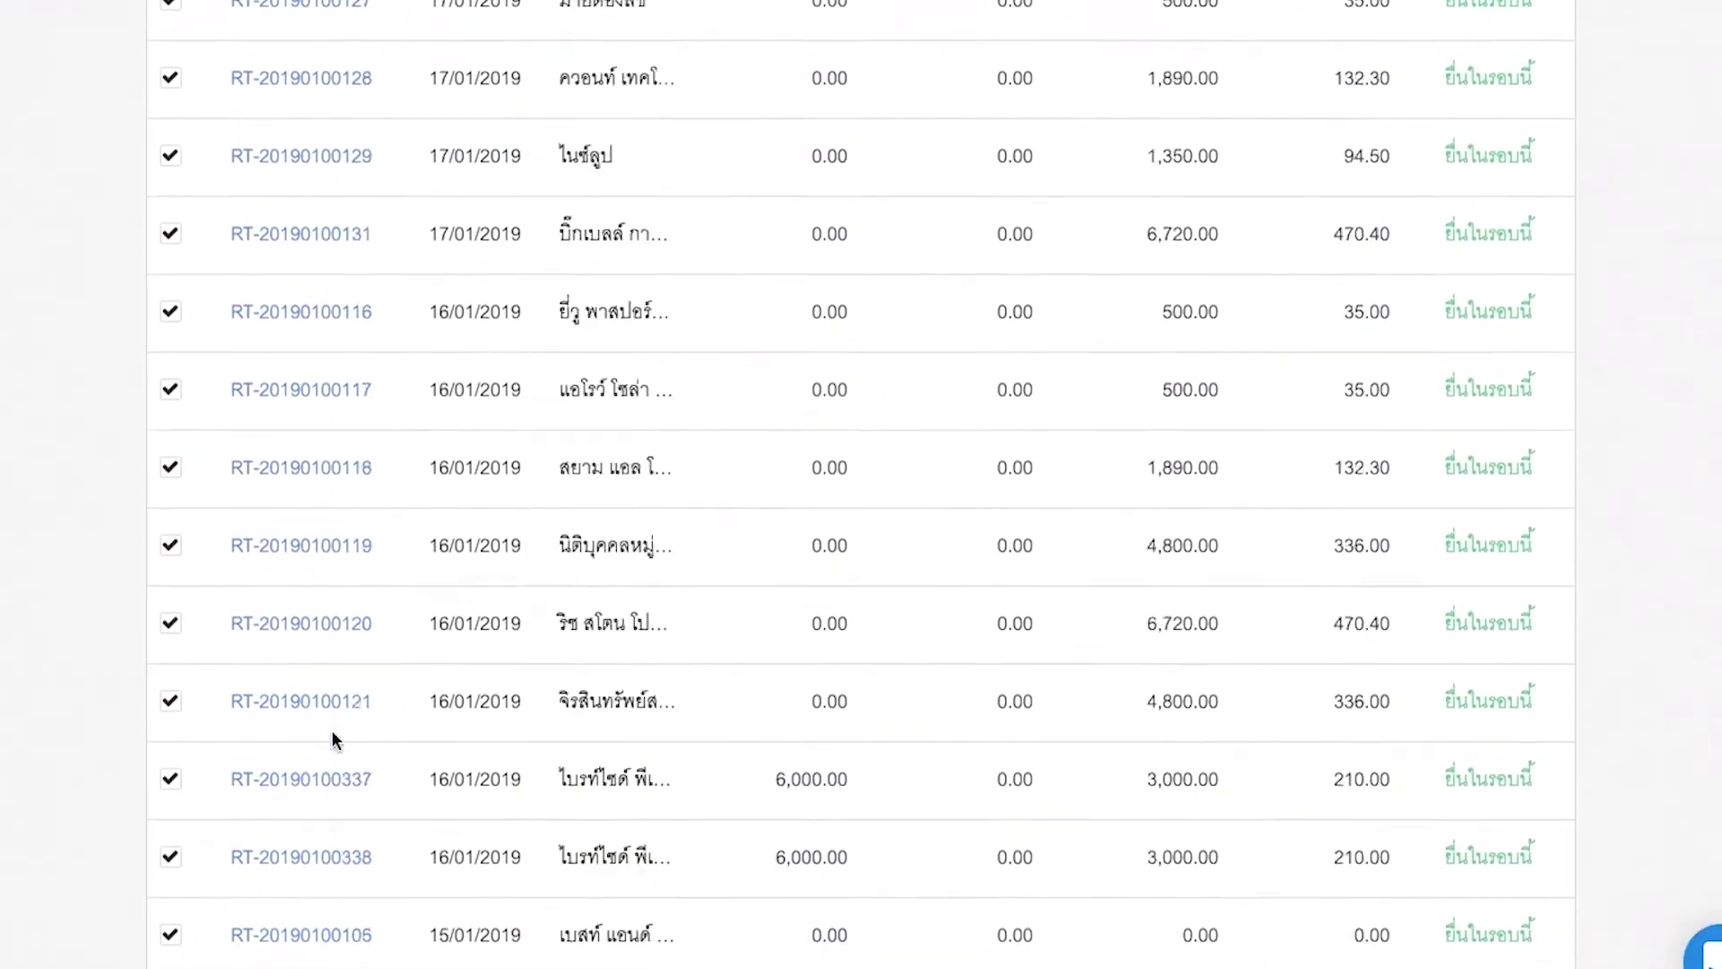
scroll(334, 739, down, 10)
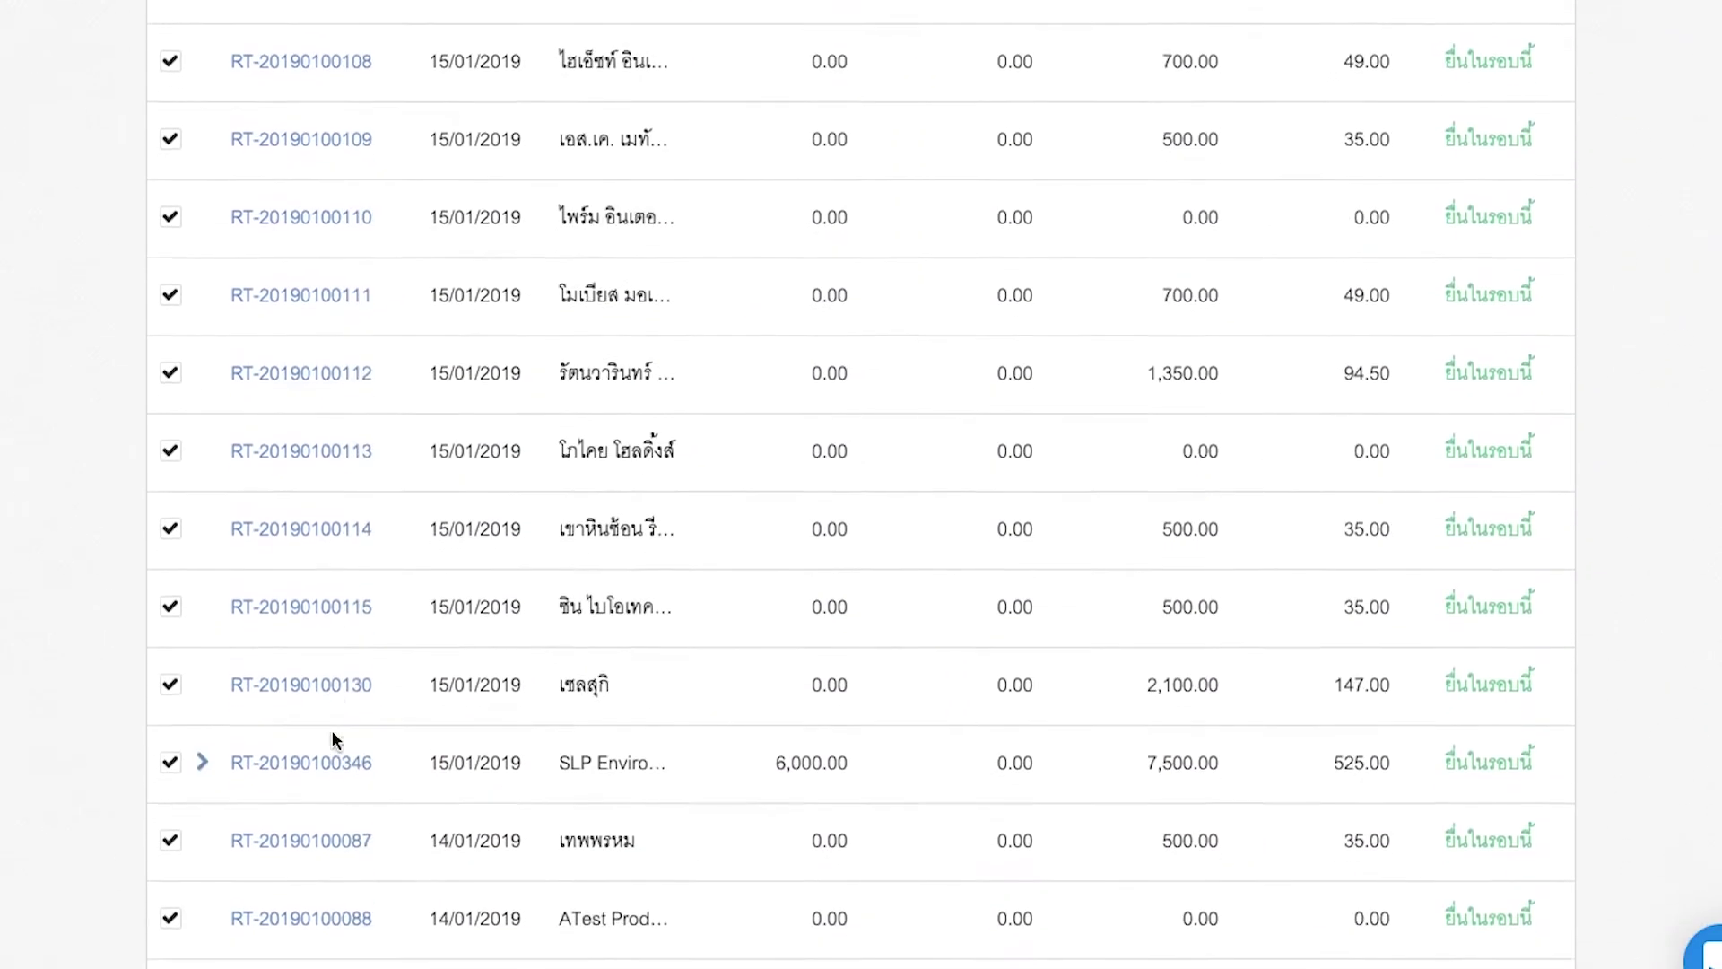
scroll(332, 739, down, 4)
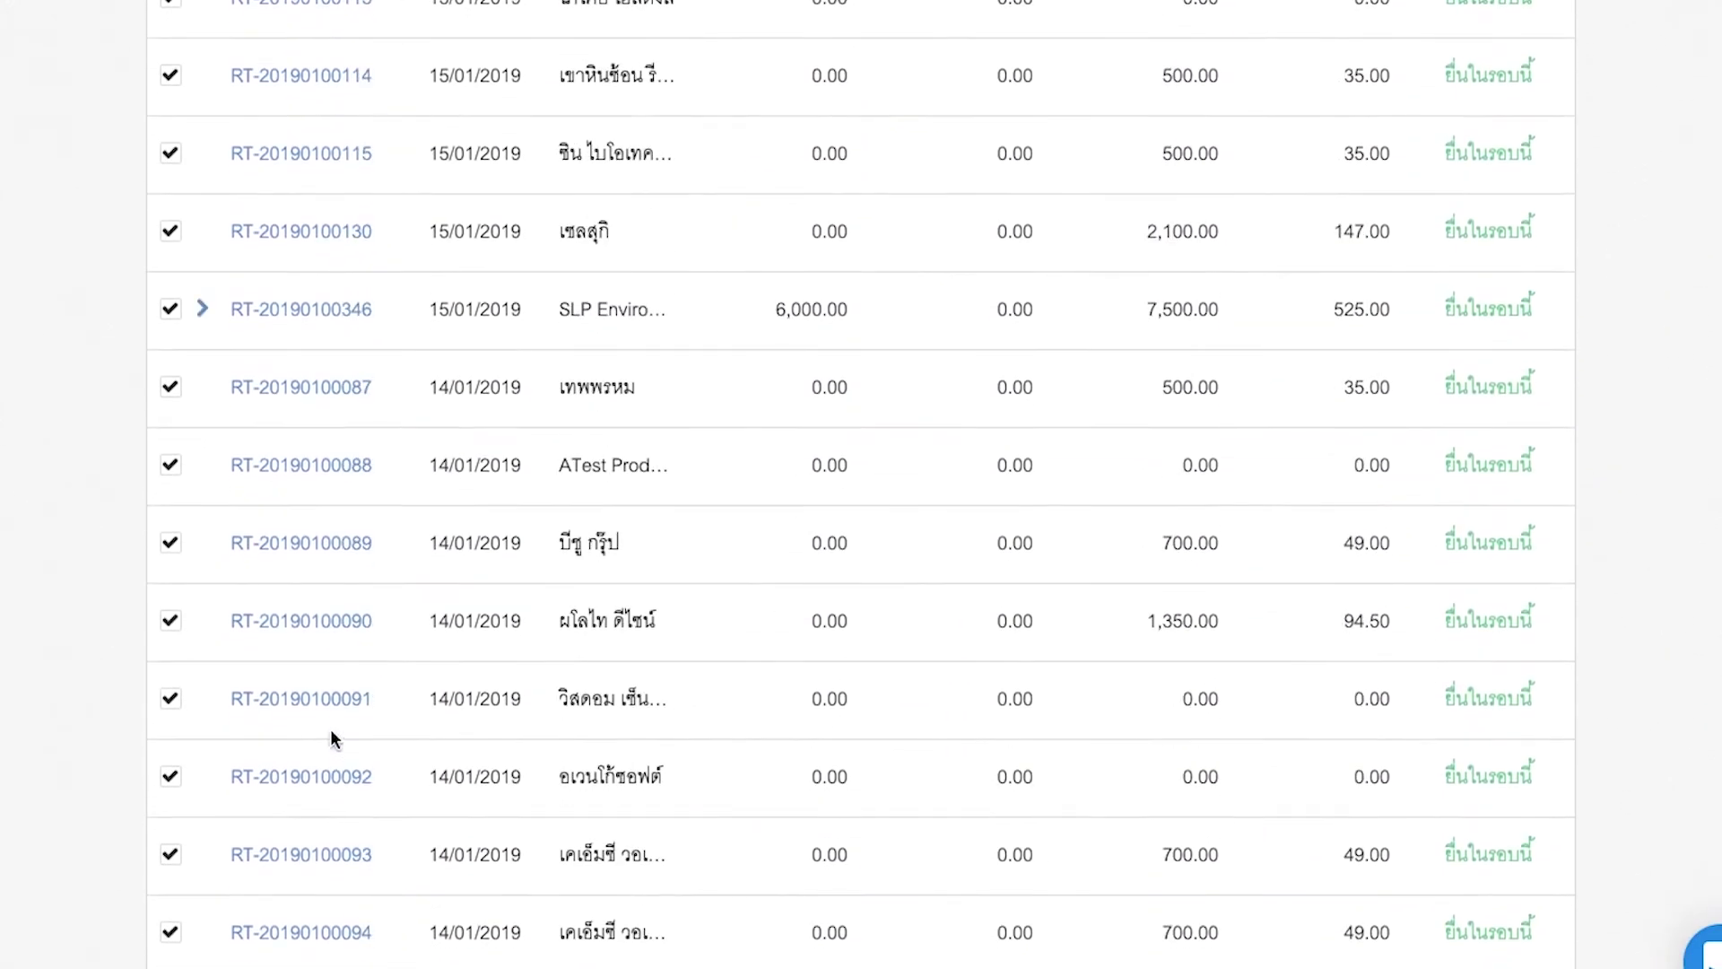
click(202, 309)
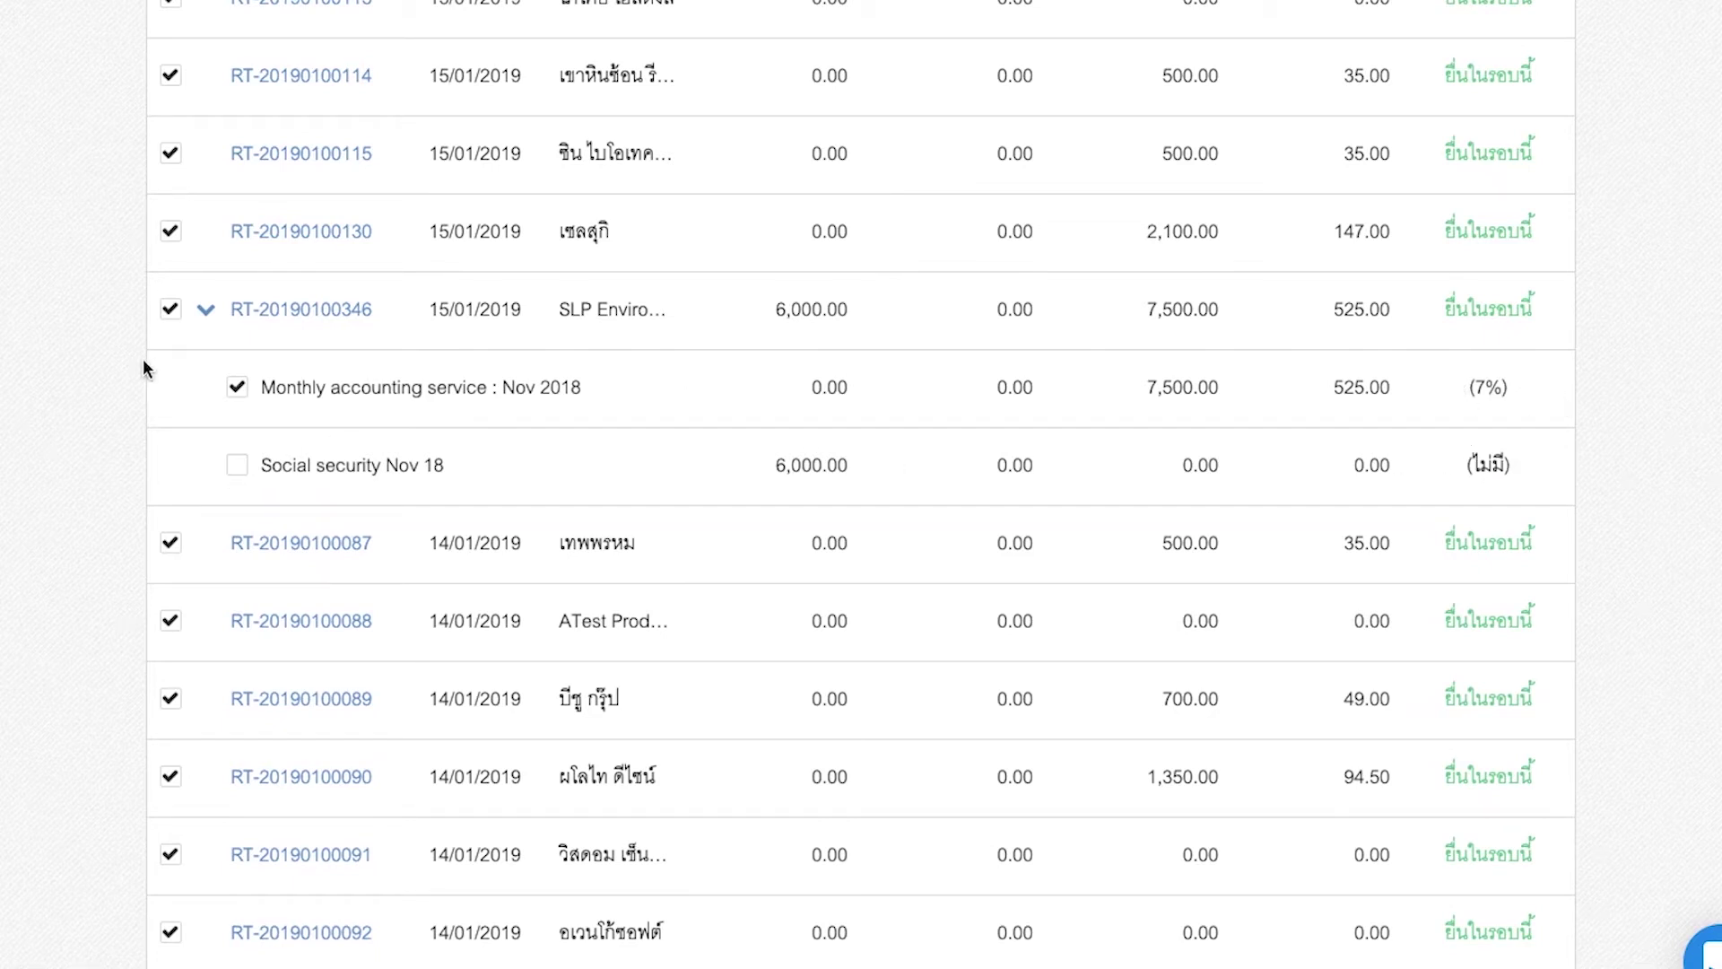
click(203, 311)
scroll(242, 491, down, 15)
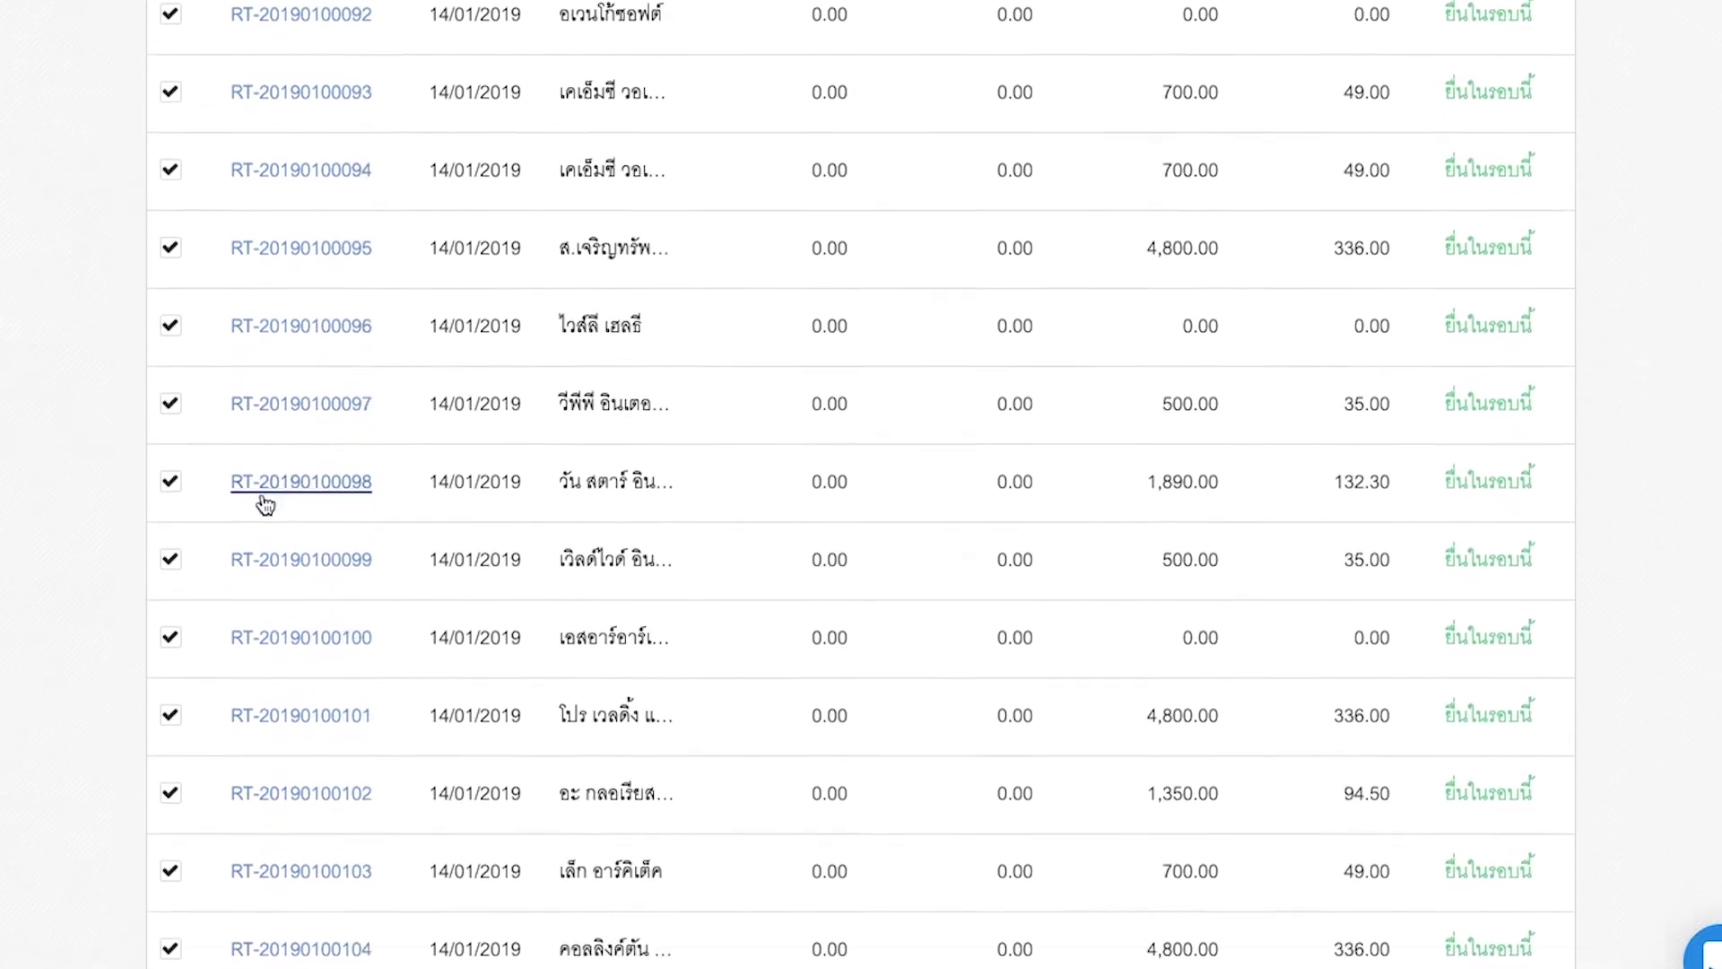
scroll(261, 494, down, 14)
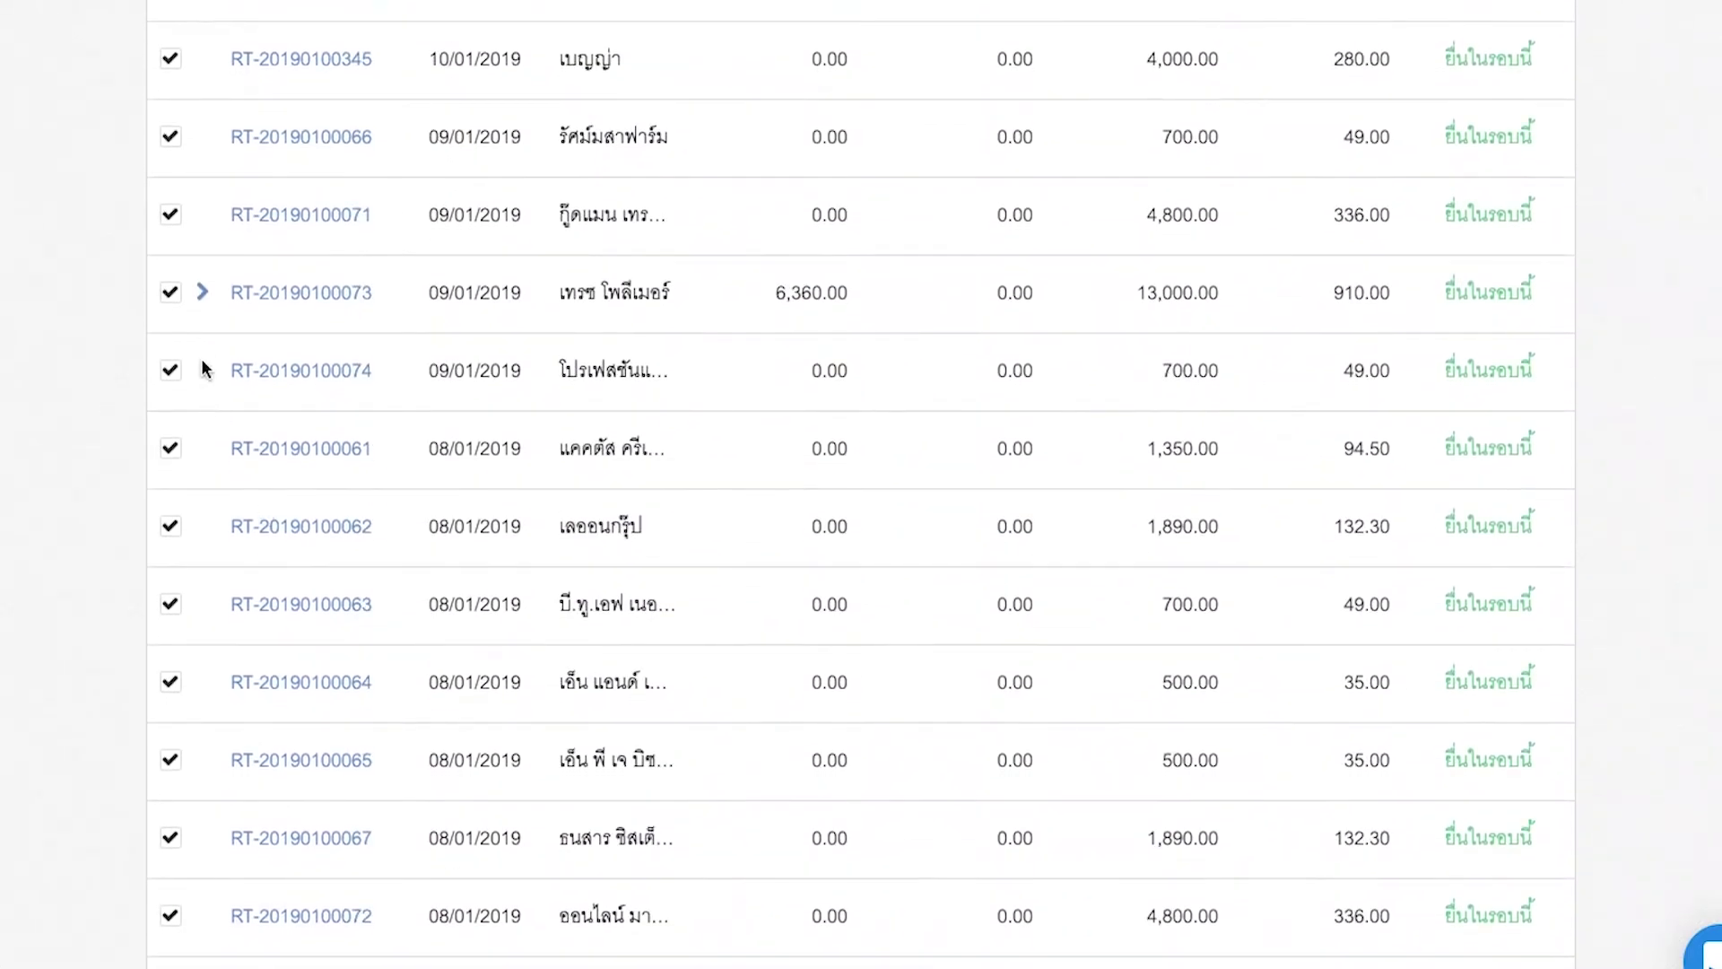
click(203, 296)
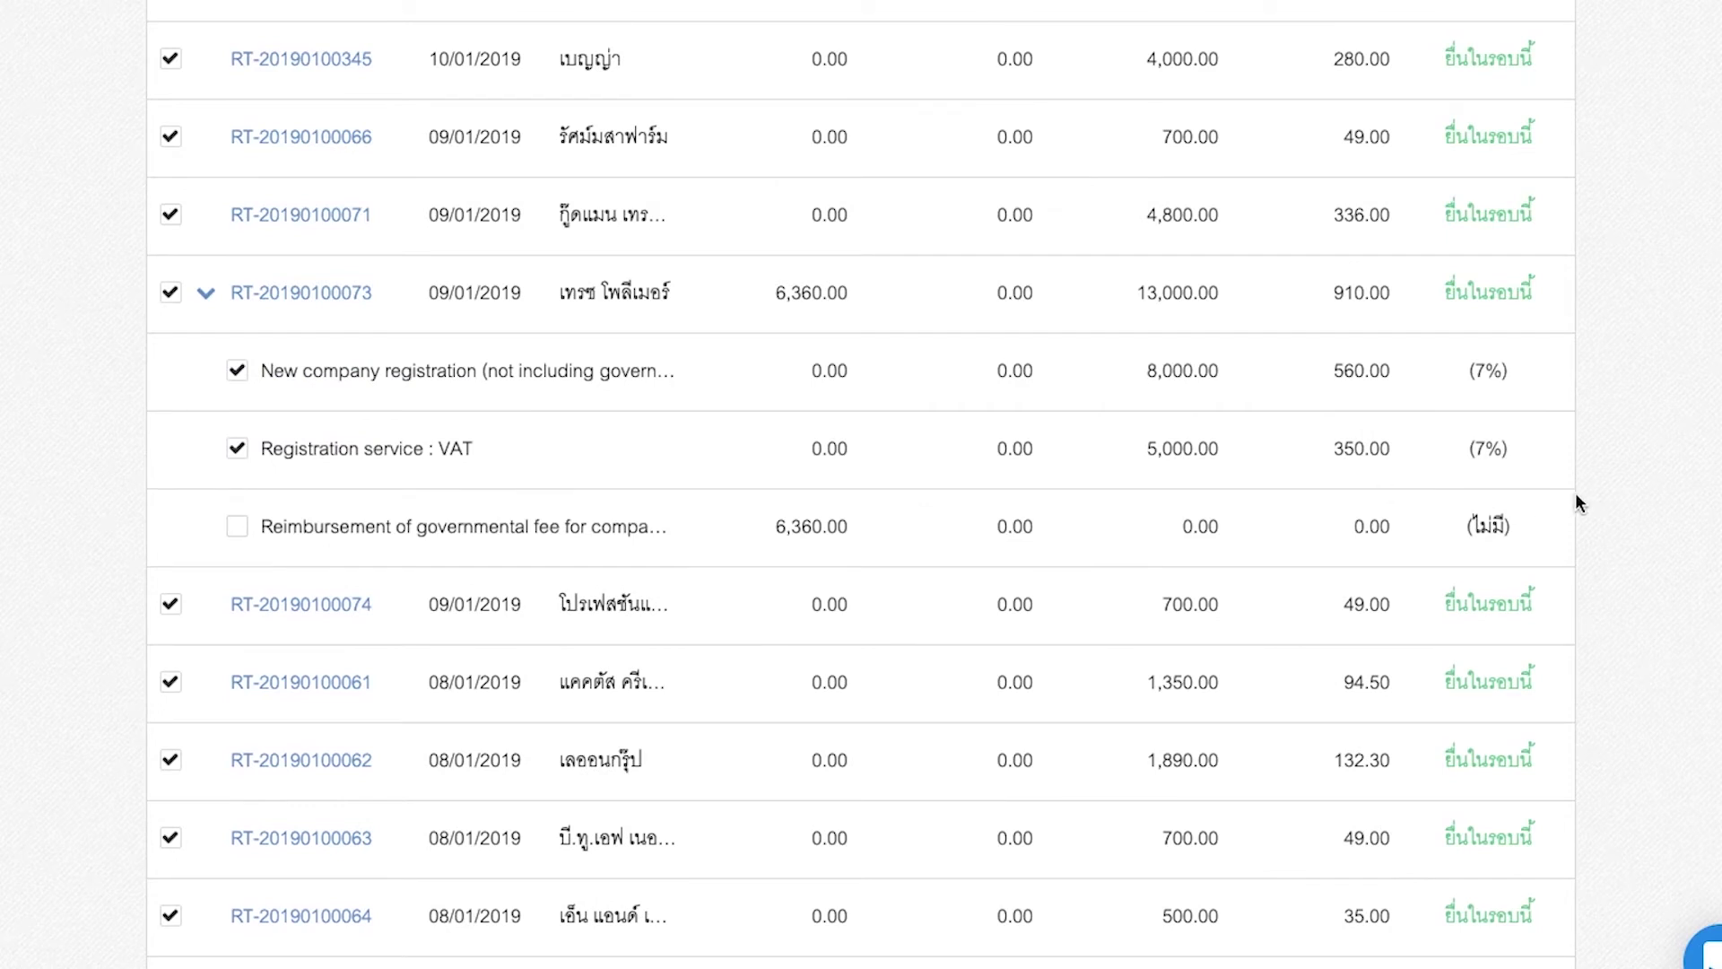
scroll(845, 360, up, 20)
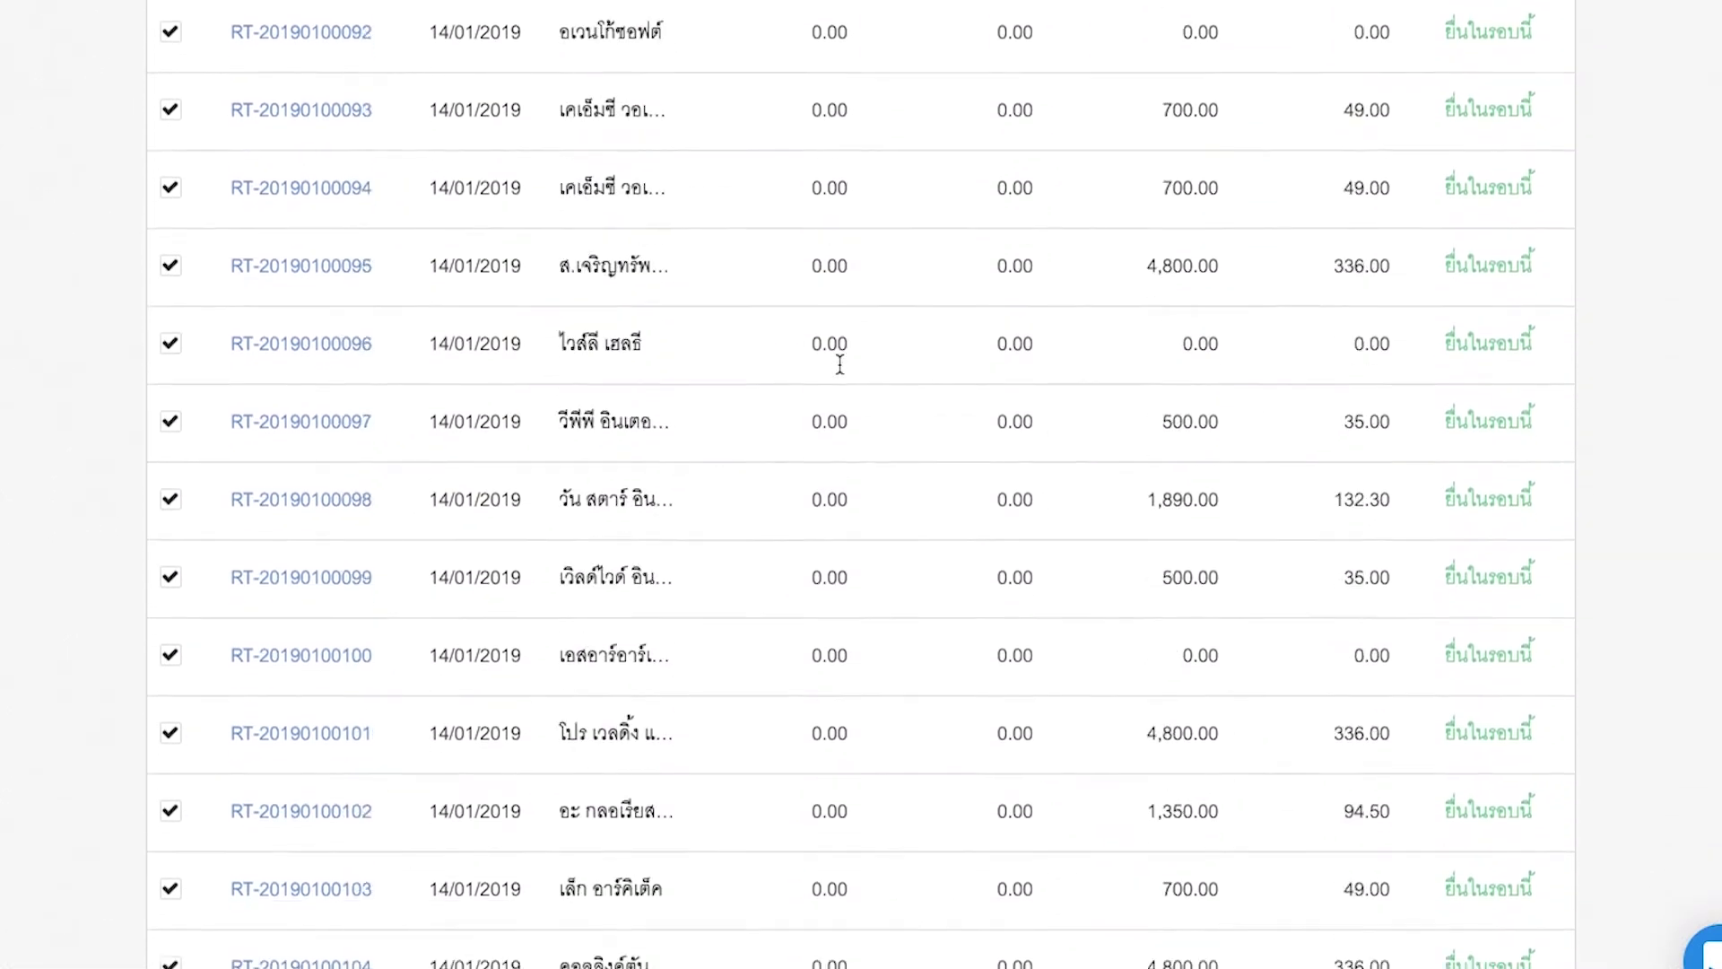
scroll(840, 373, up, 20)
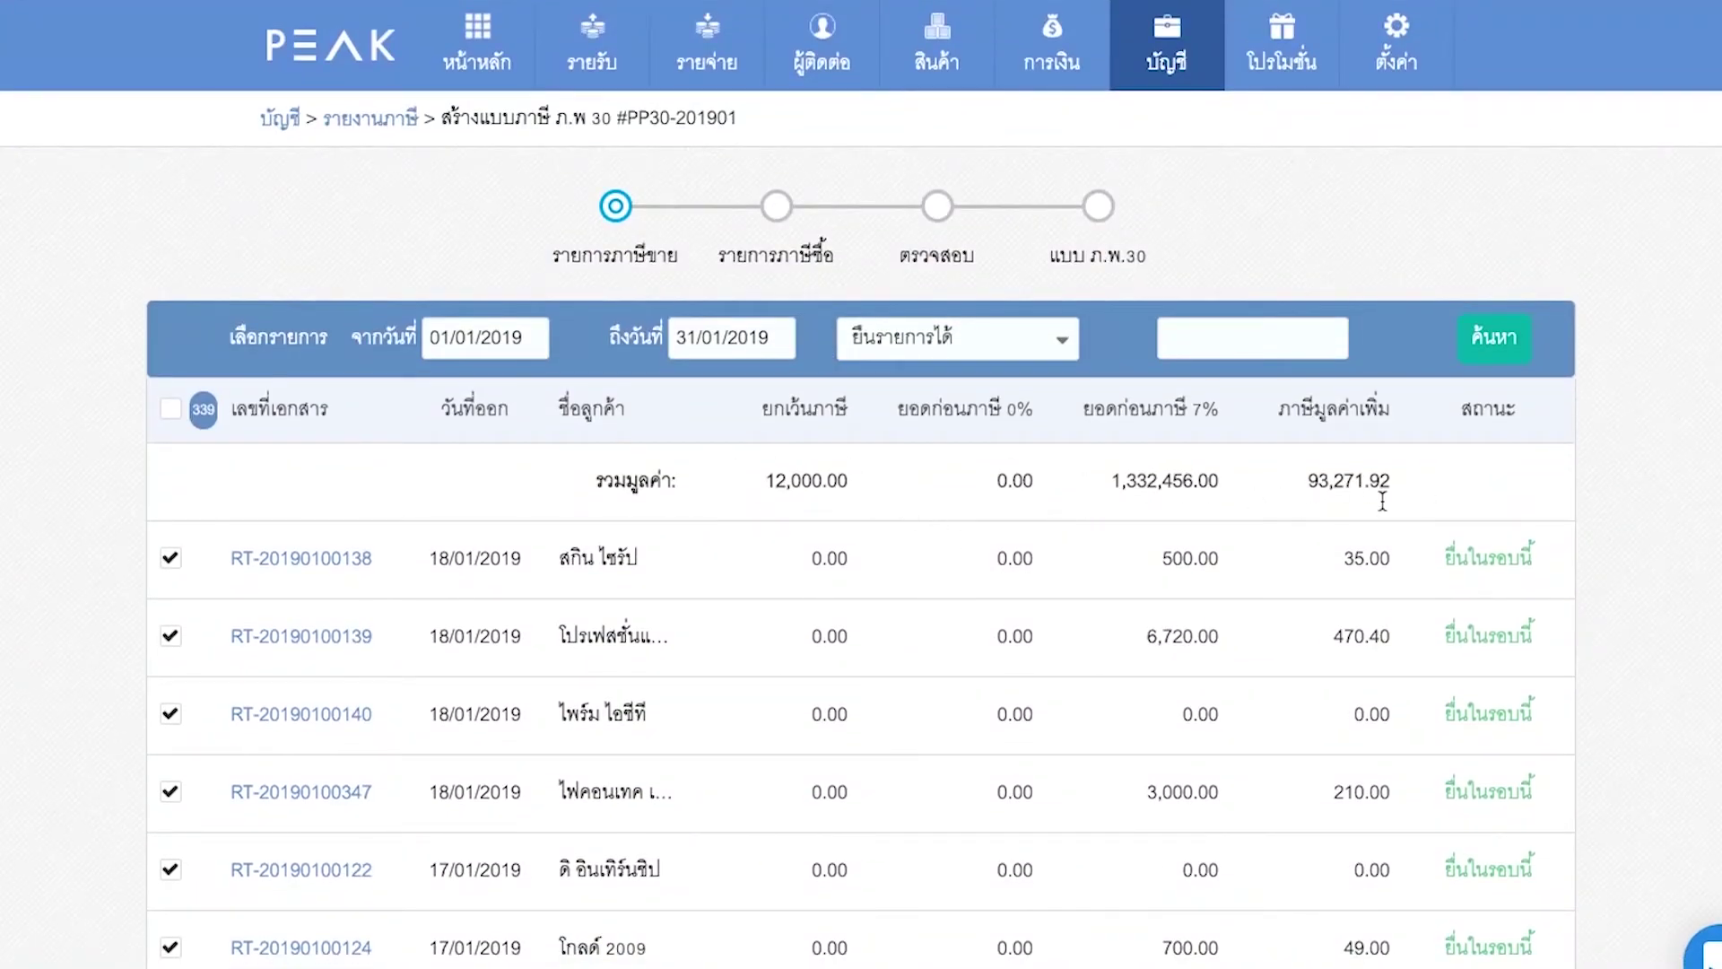
Proceed from the sales tax list to the purchase tax list and select all its documents for filing.
scroll(1382, 501, down, 20)
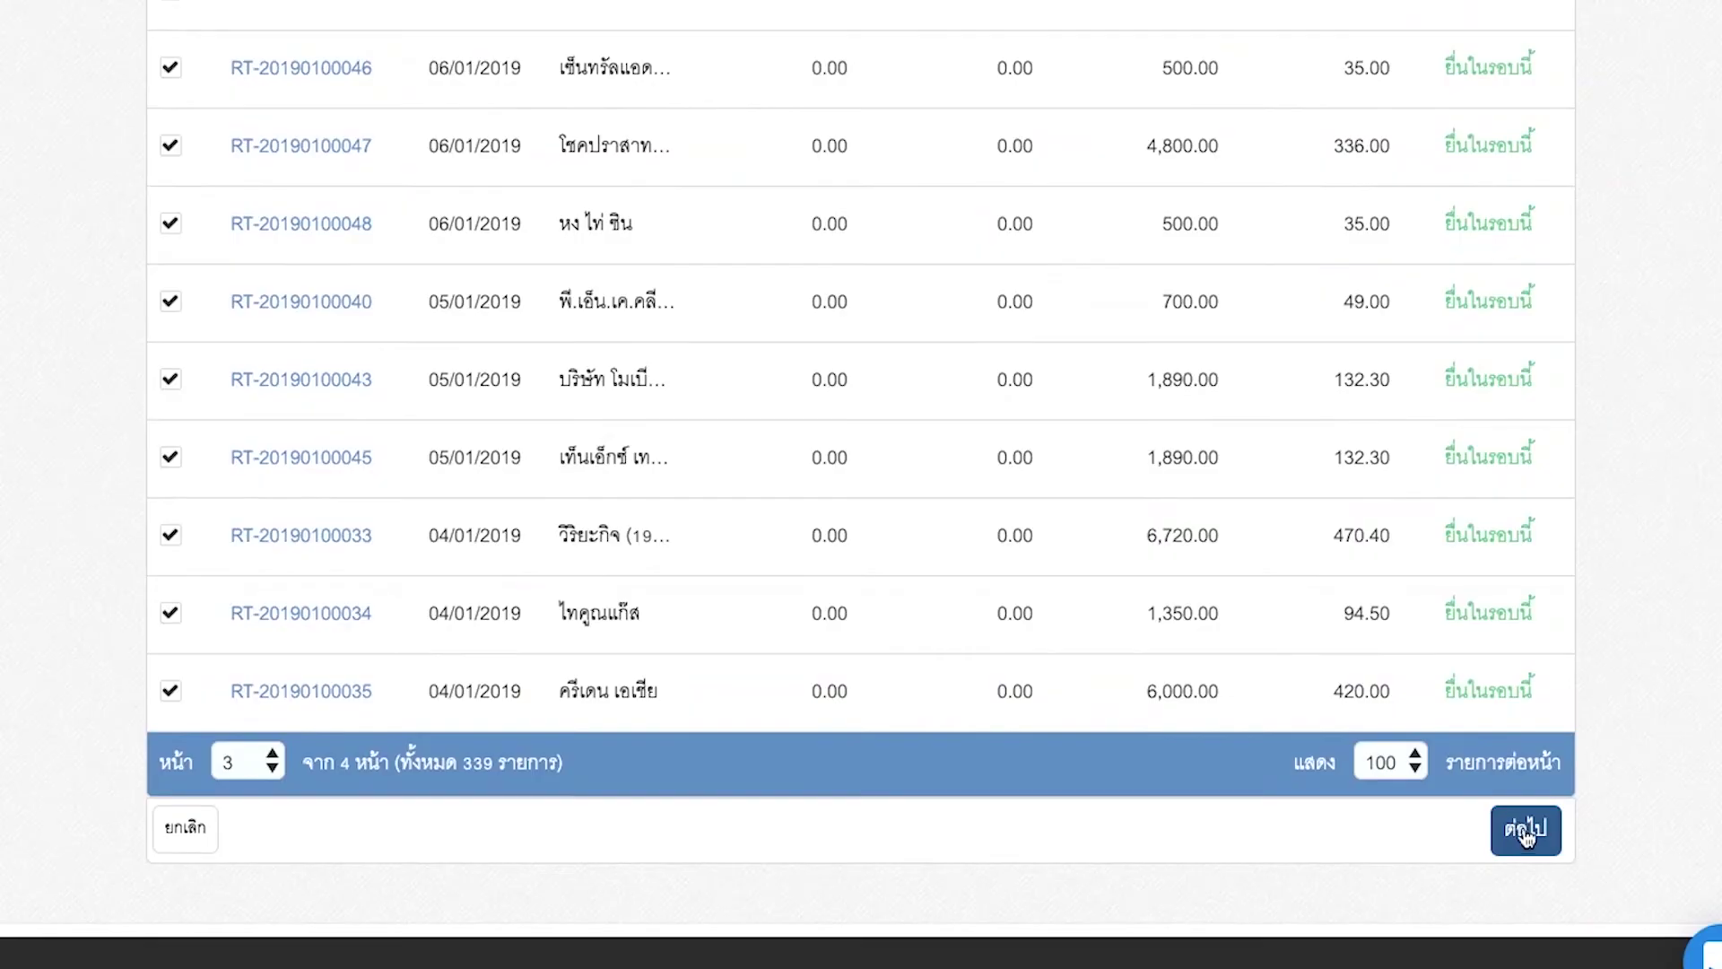
click(1525, 833)
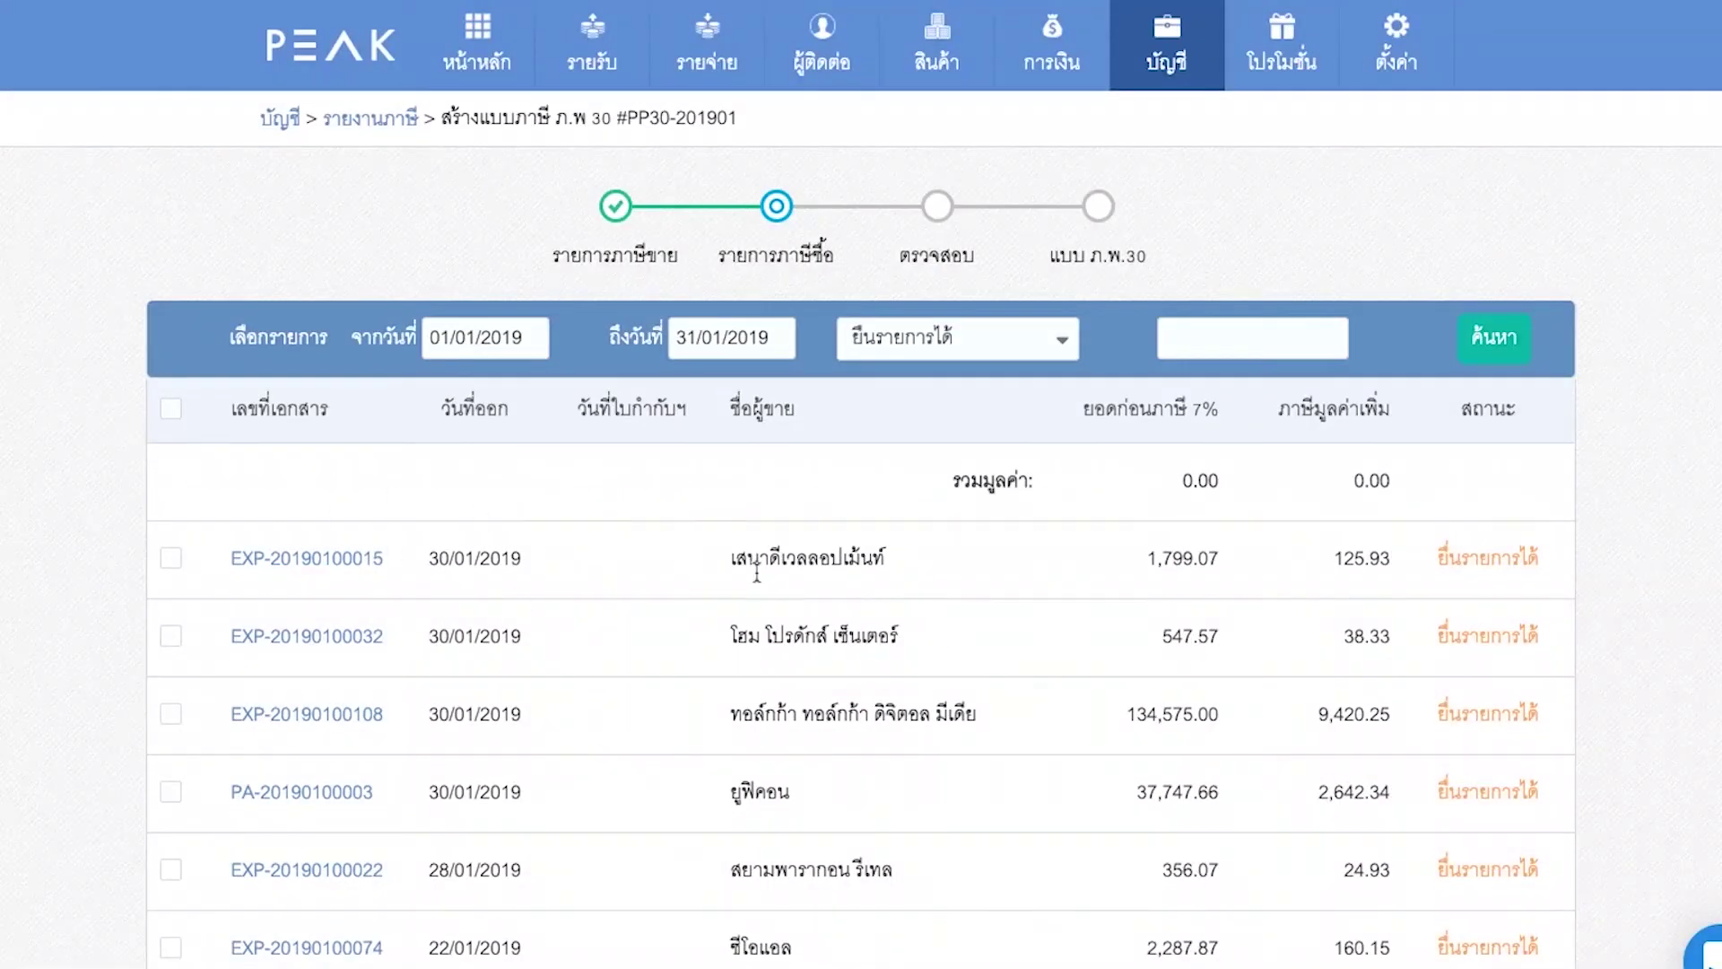
scroll(790, 223, down, 1)
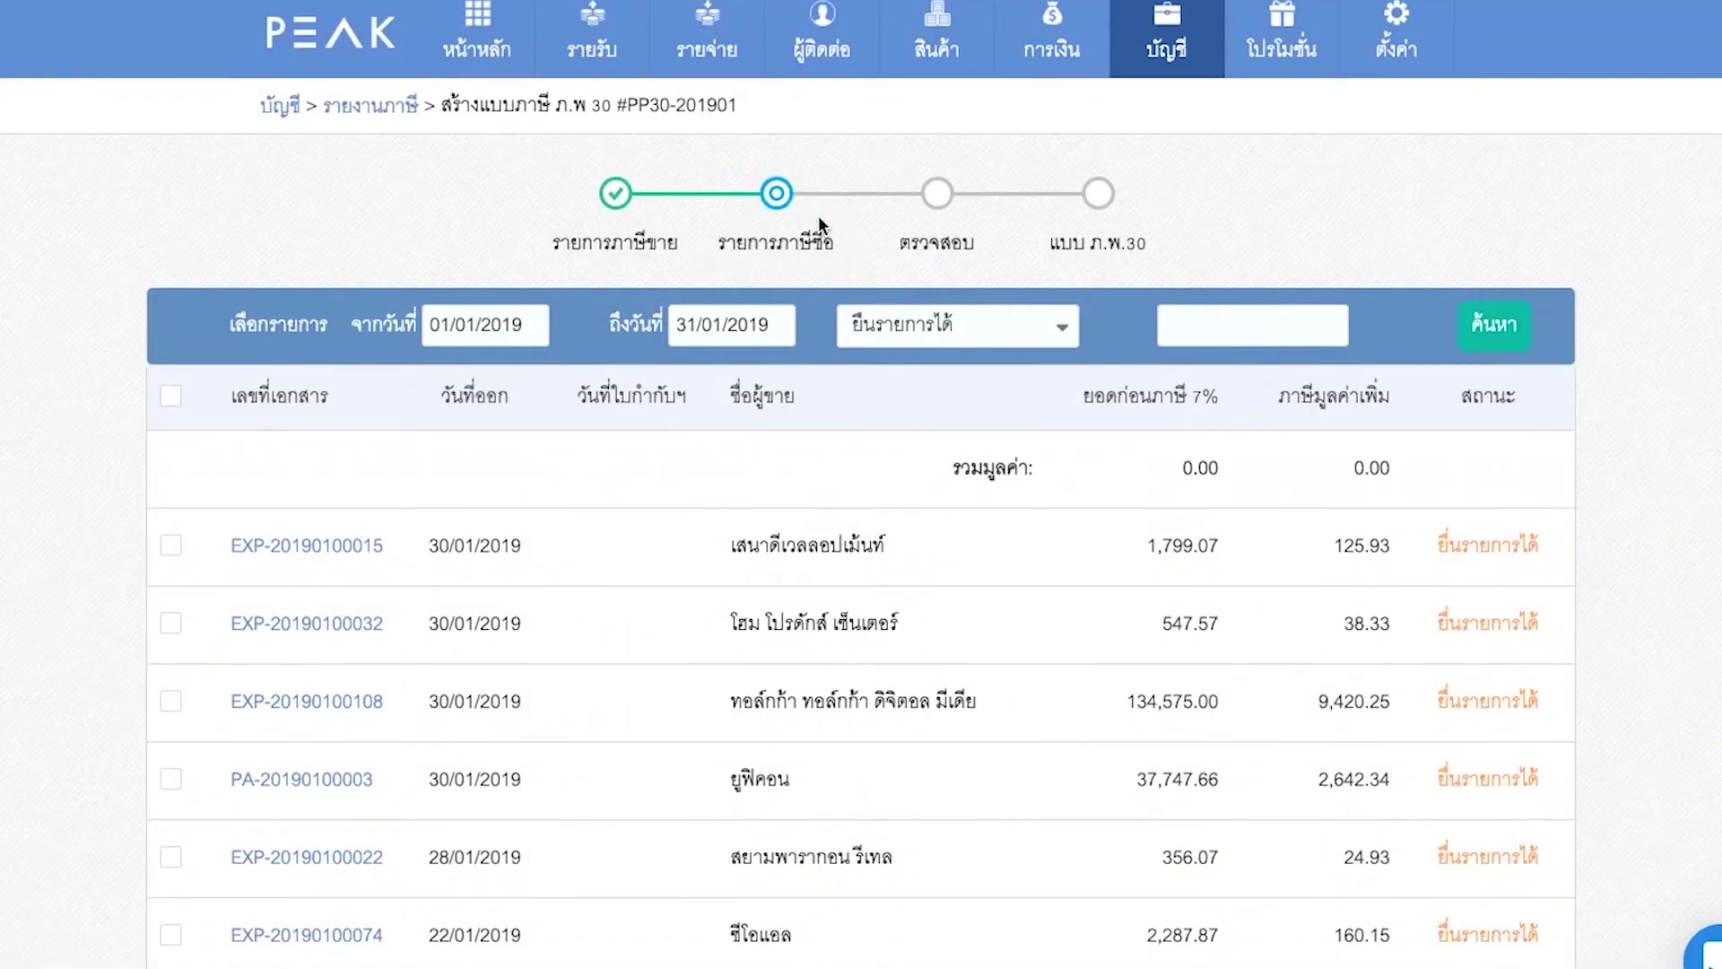
scroll(601, 457, down, 5)
scroll(175, 36, up, 1)
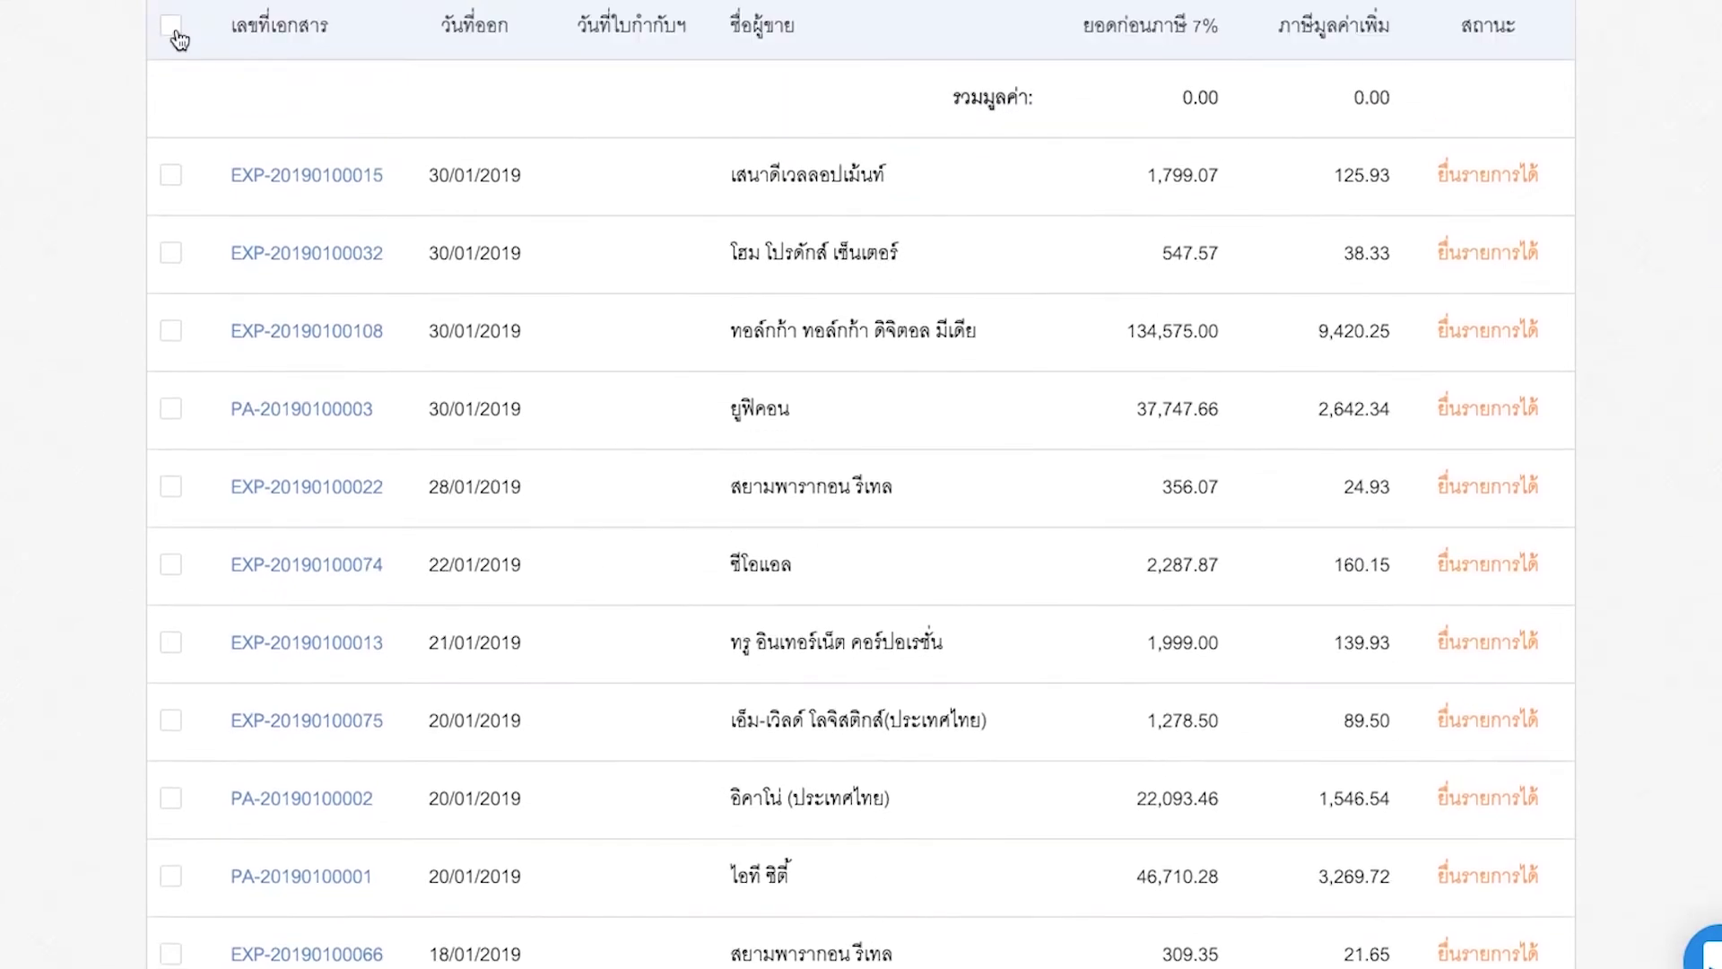
click(172, 29)
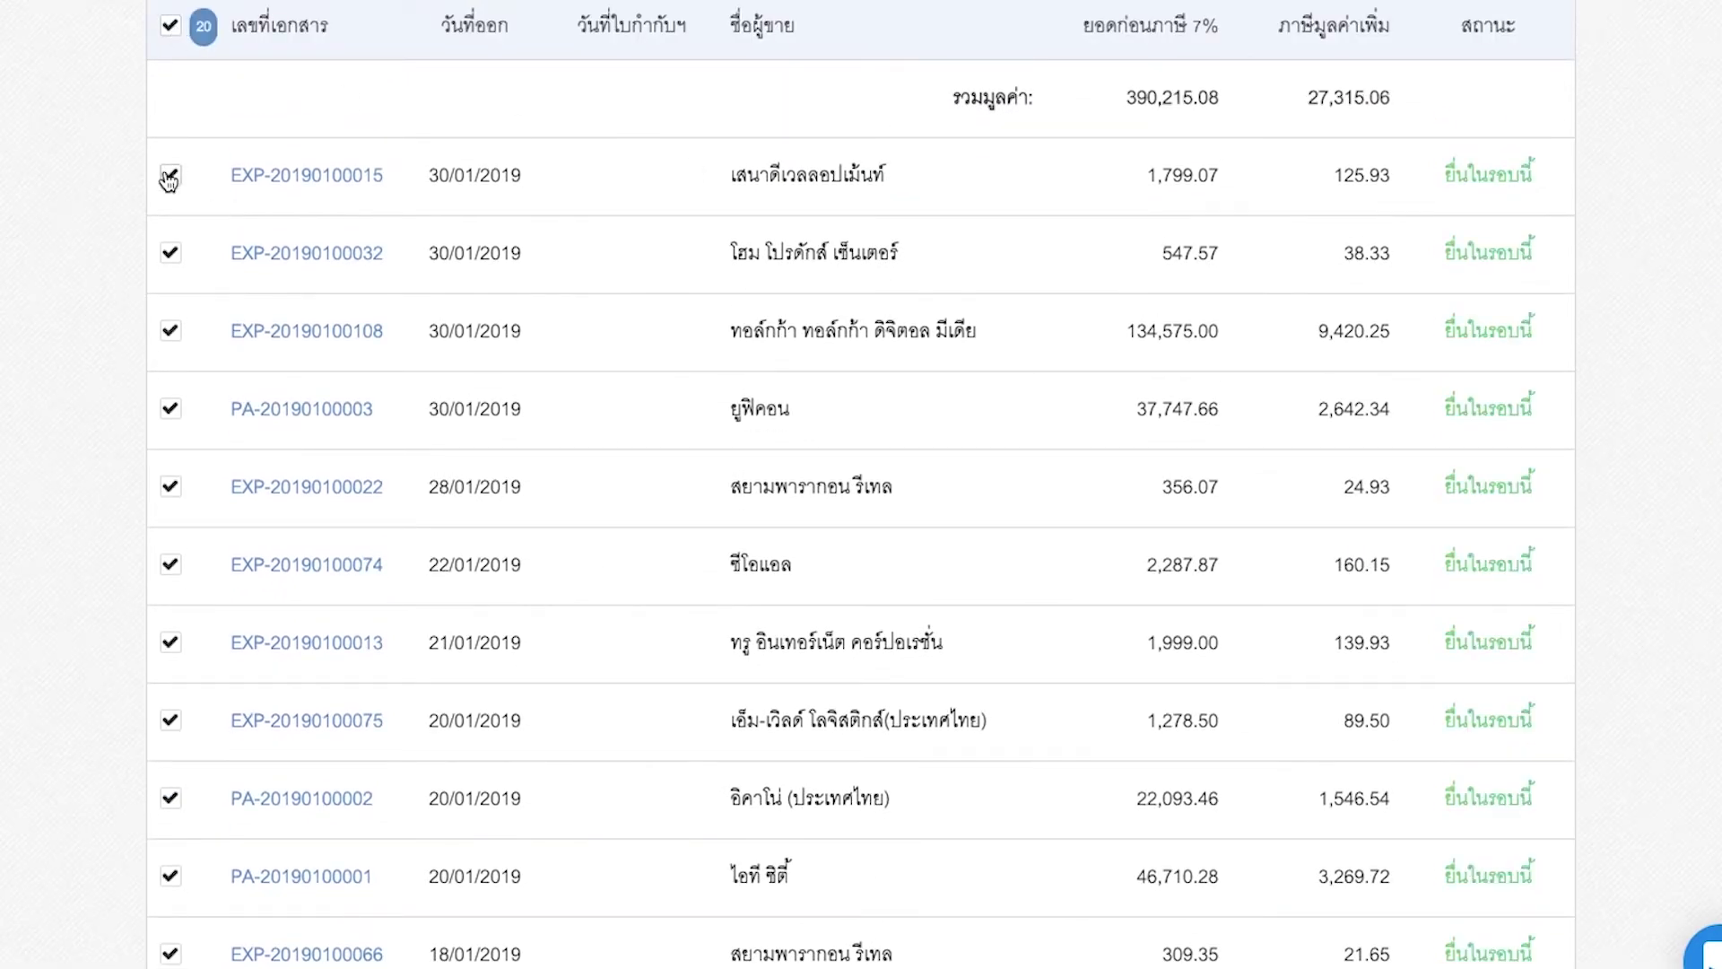
Exclude the เสนาดีเวลลอปเม้นท์ expense and the two โอมิเซะ expenses dated 01/01/2019 from the filing, and proceed to the review stage.
scroll(516, 395, down, 8)
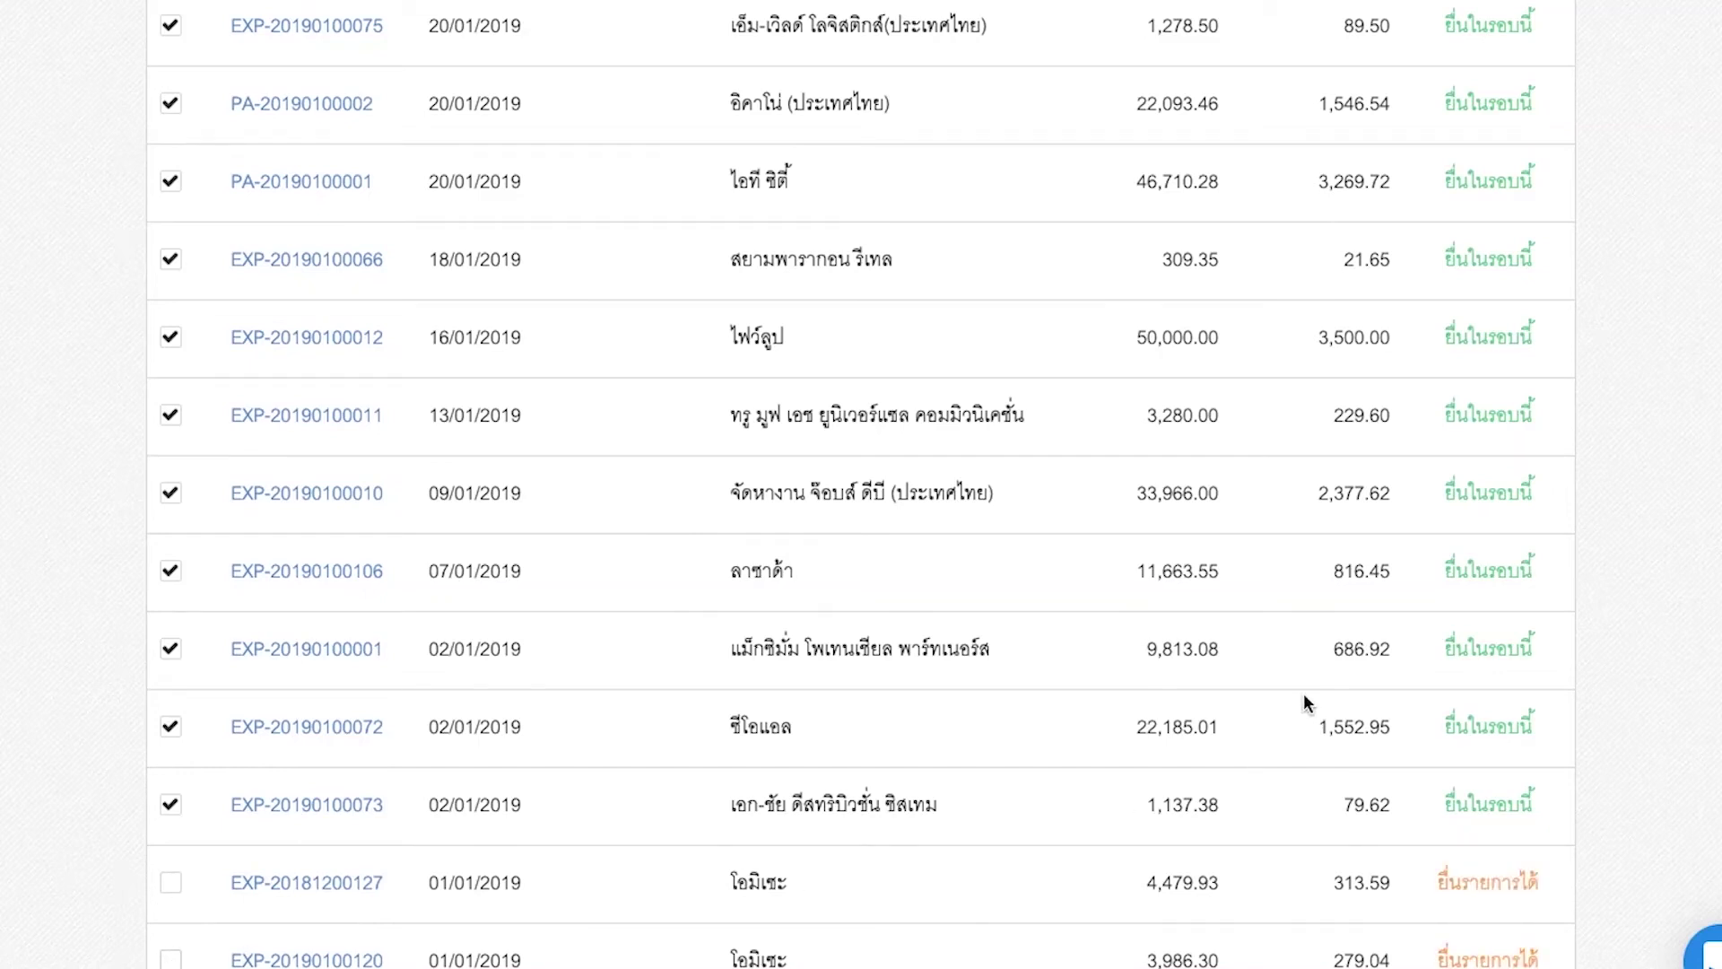
scroll(1304, 700, down, 3)
scroll(1304, 693, up, 8)
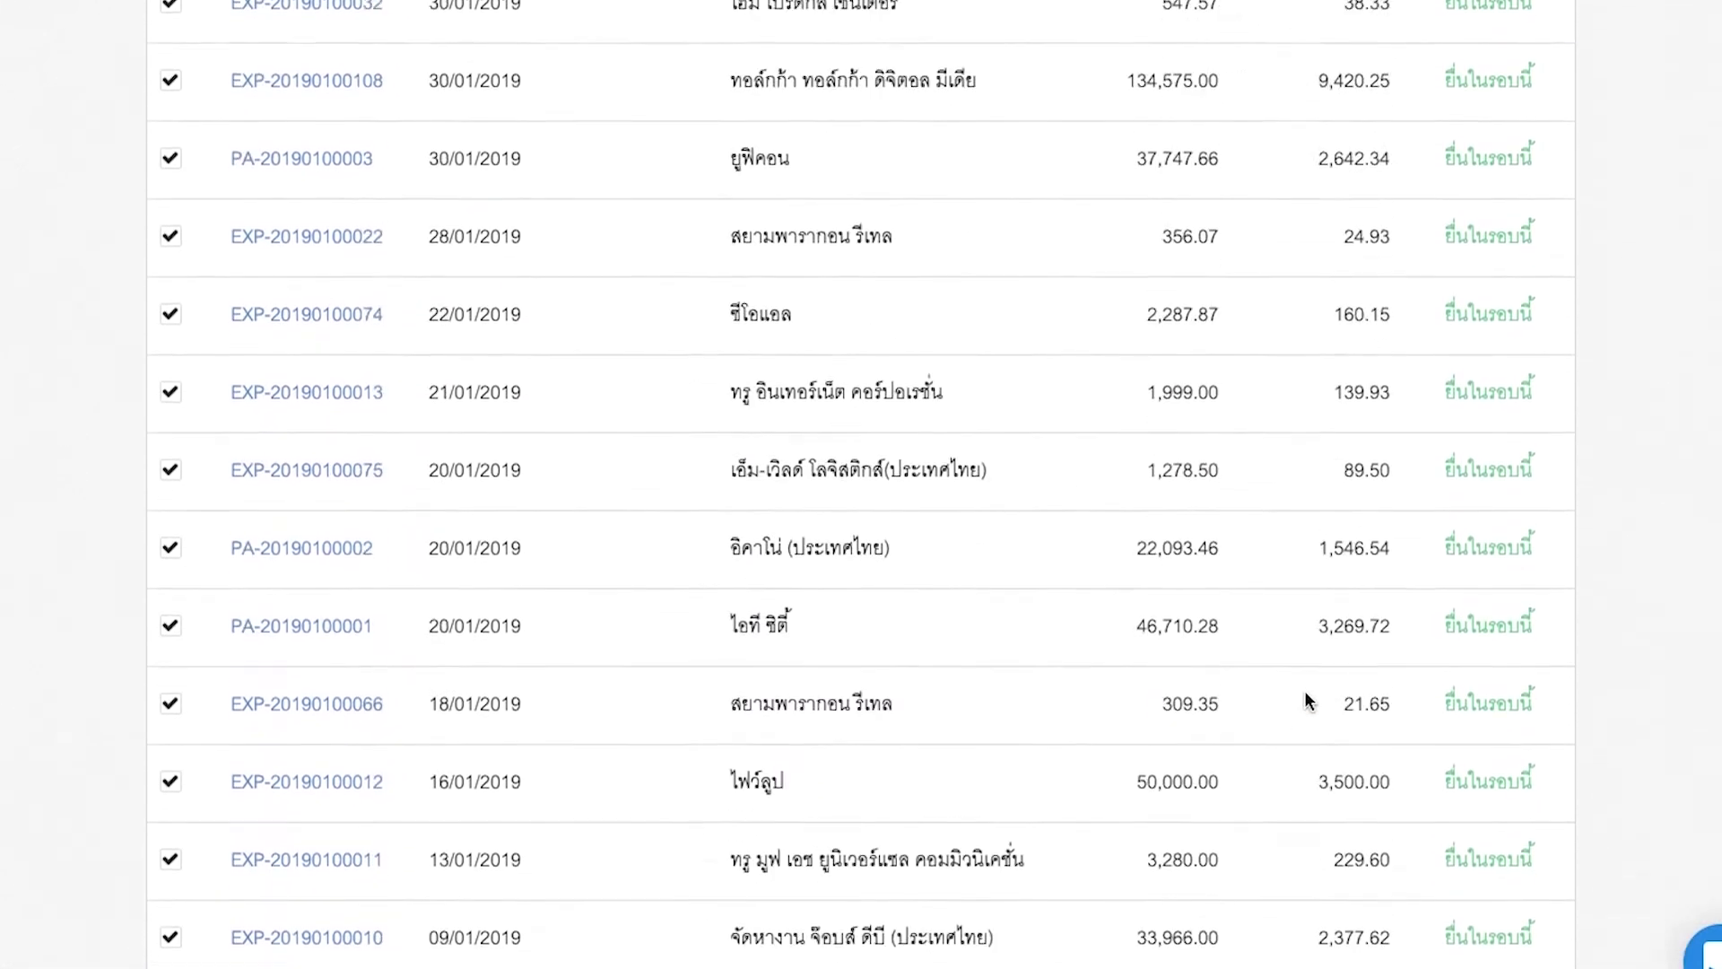
scroll(1305, 693, up, 8)
scroll(1306, 695, down, 16)
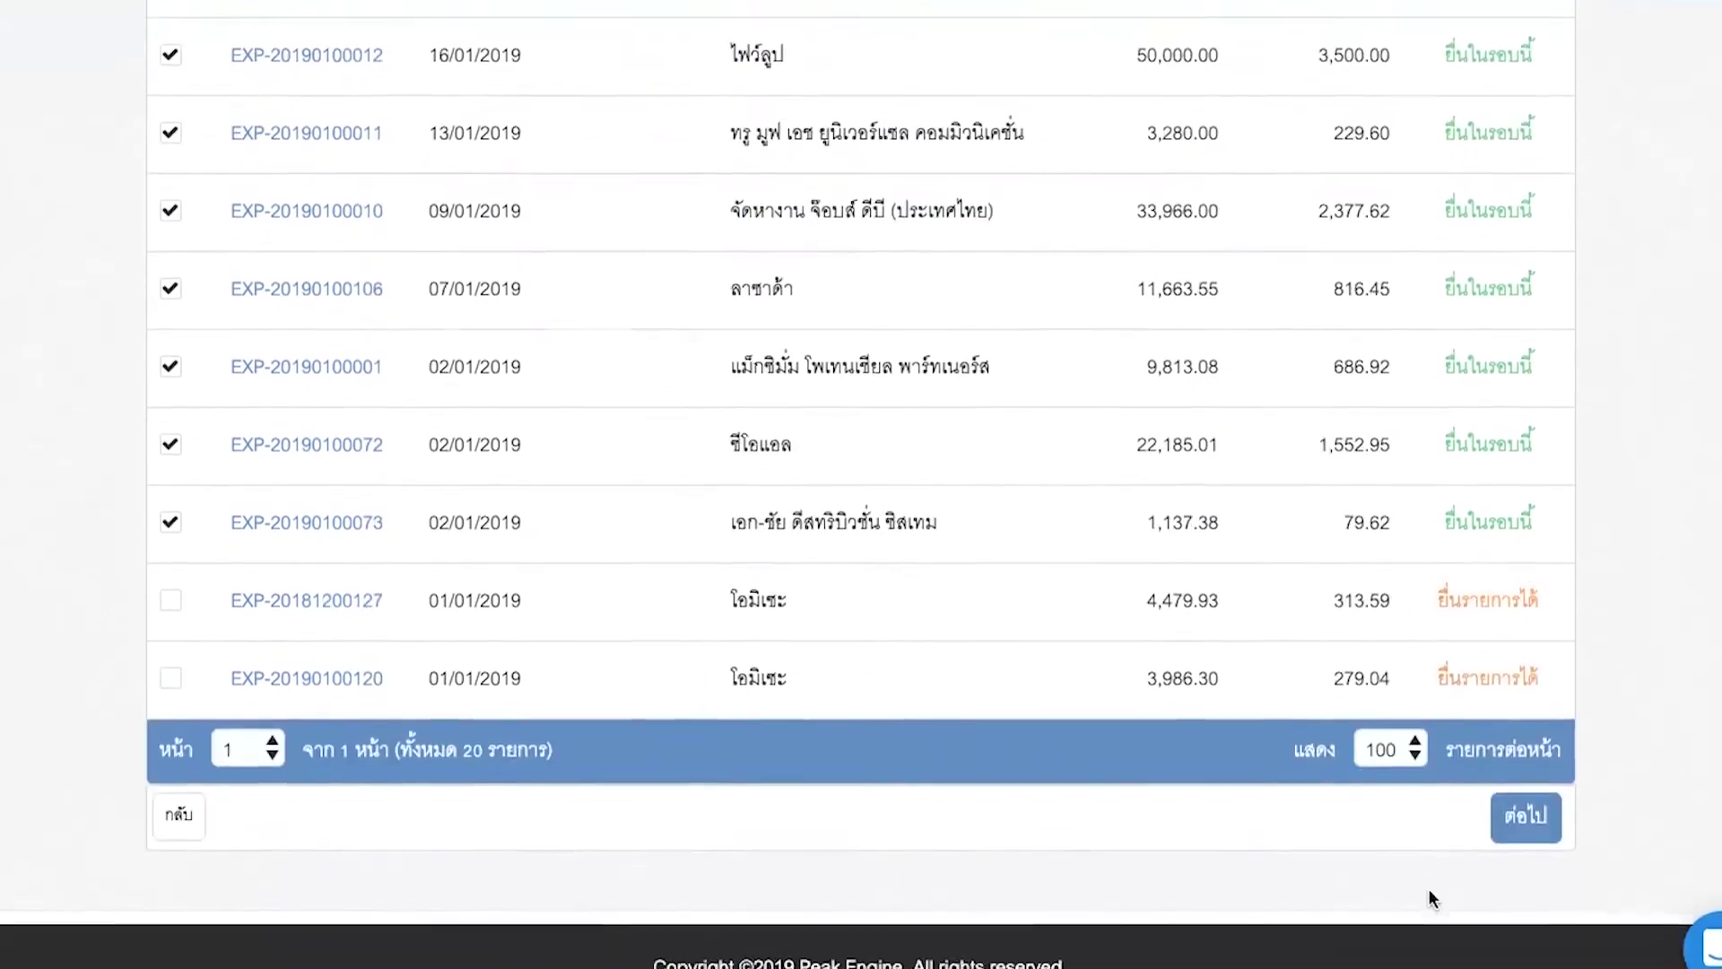
click(1523, 827)
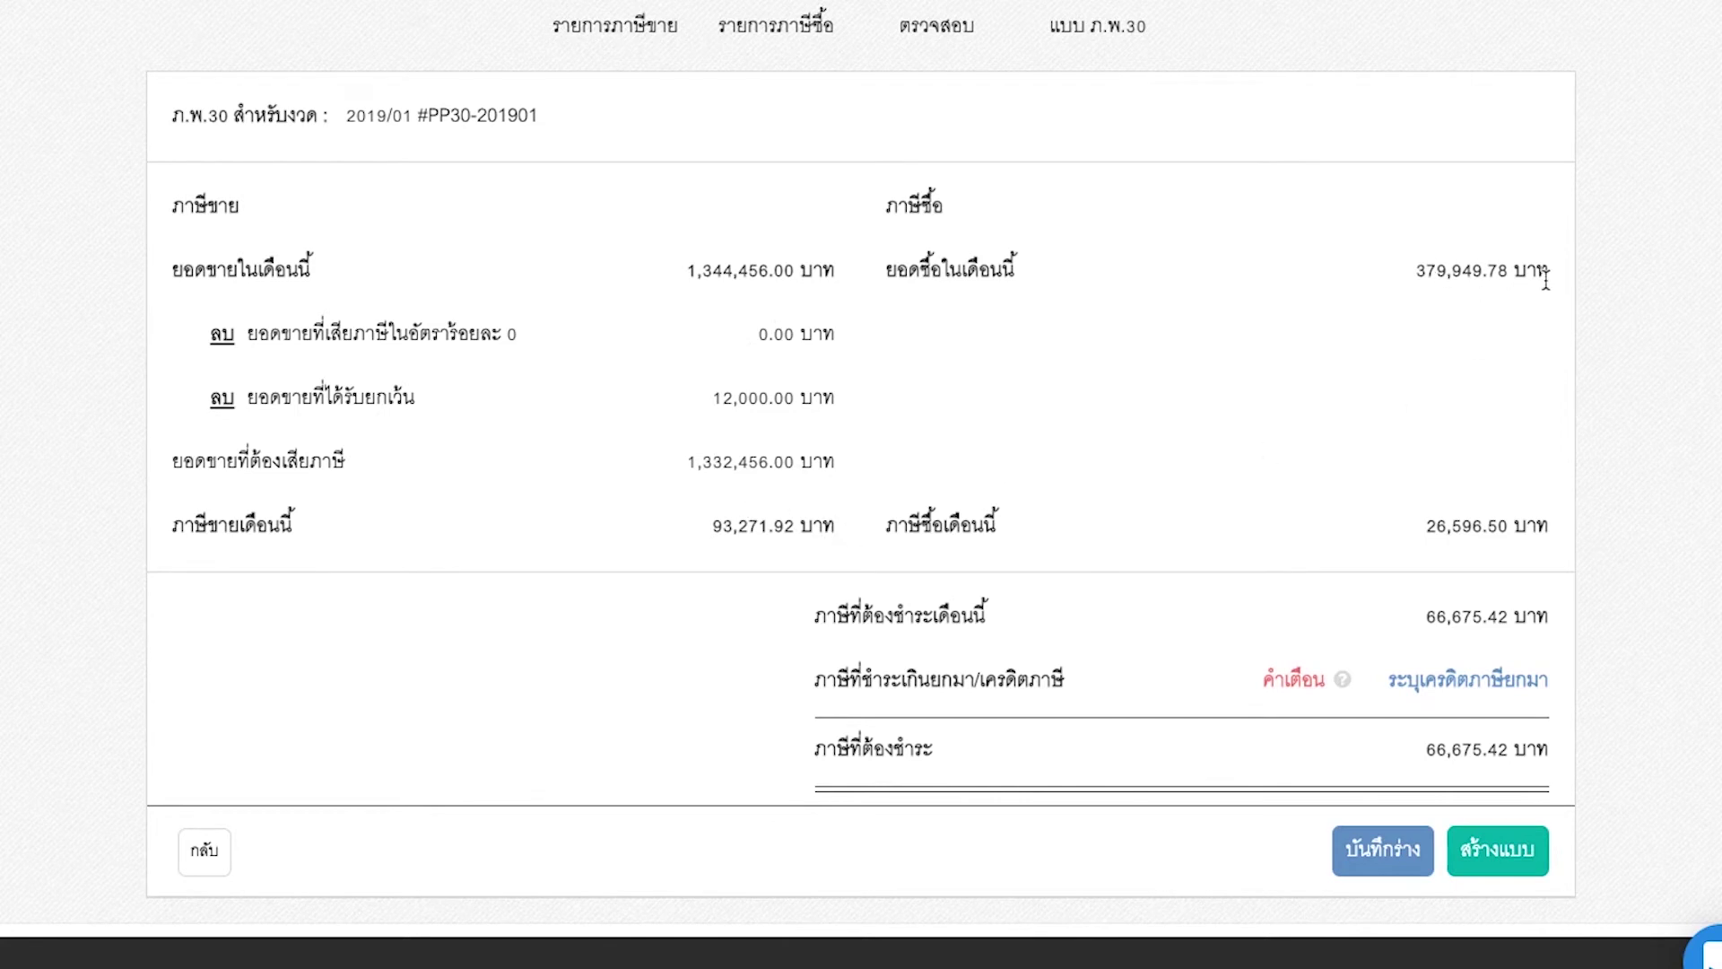
Set the tax credit brought forward for period 2019/01 to 0 baht, keeping that value when reopening the entry.
mouse_move(1345, 696)
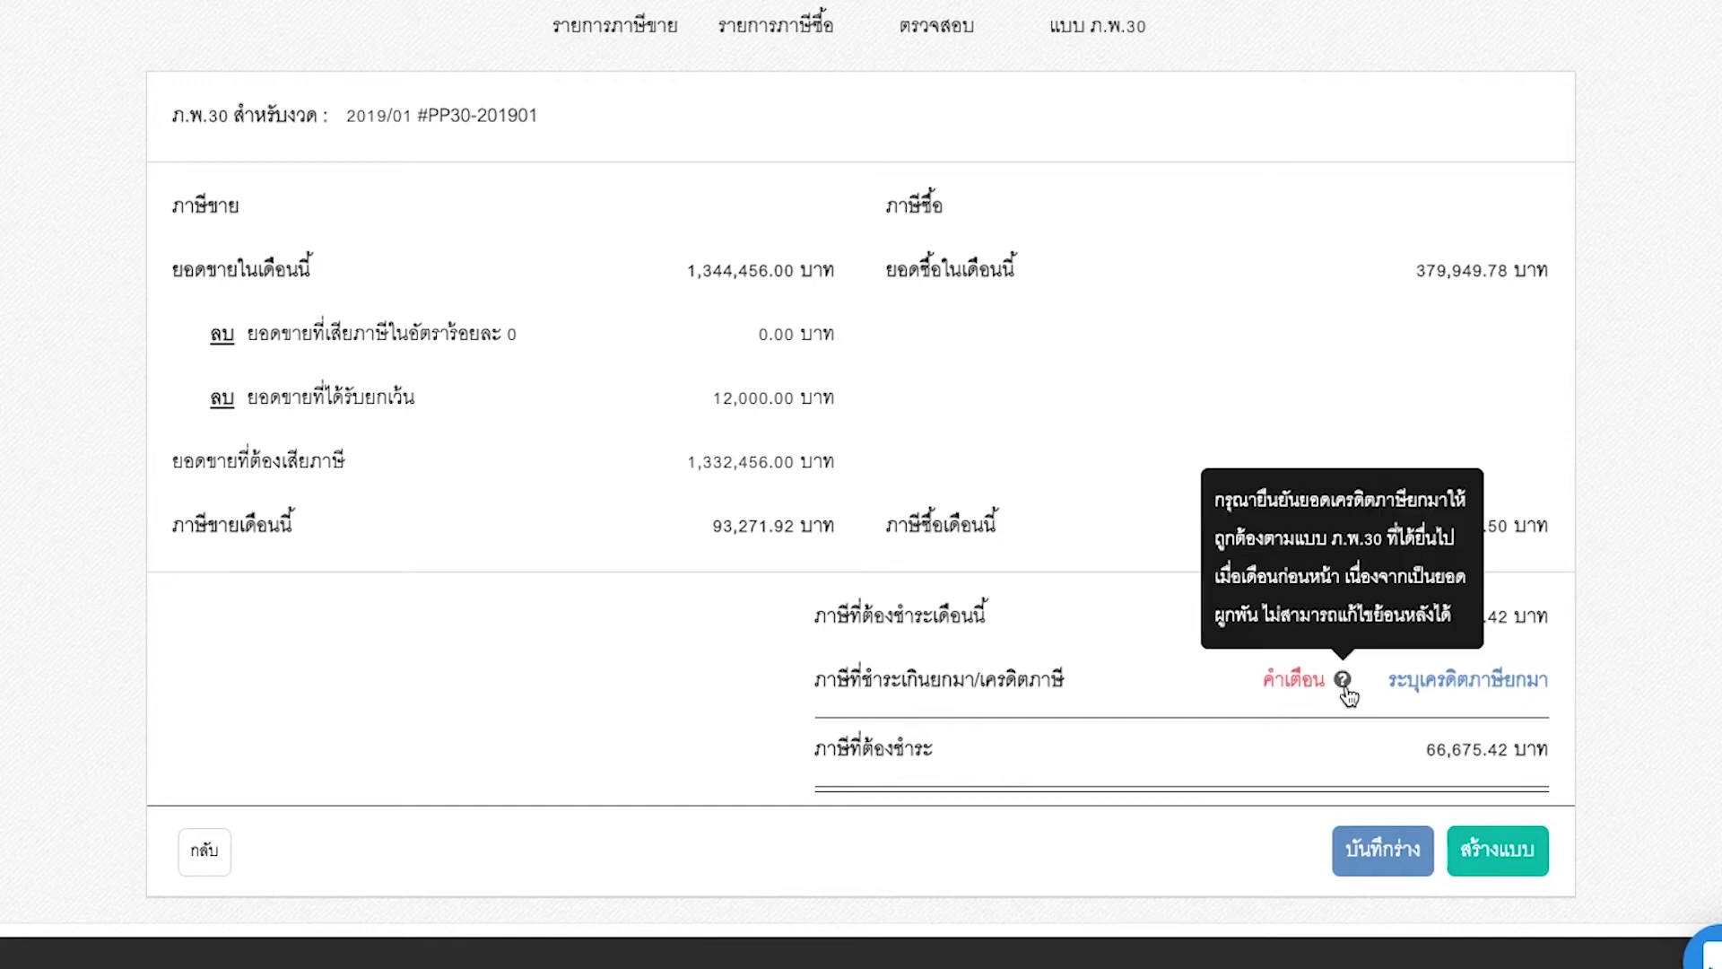
click(1415, 687)
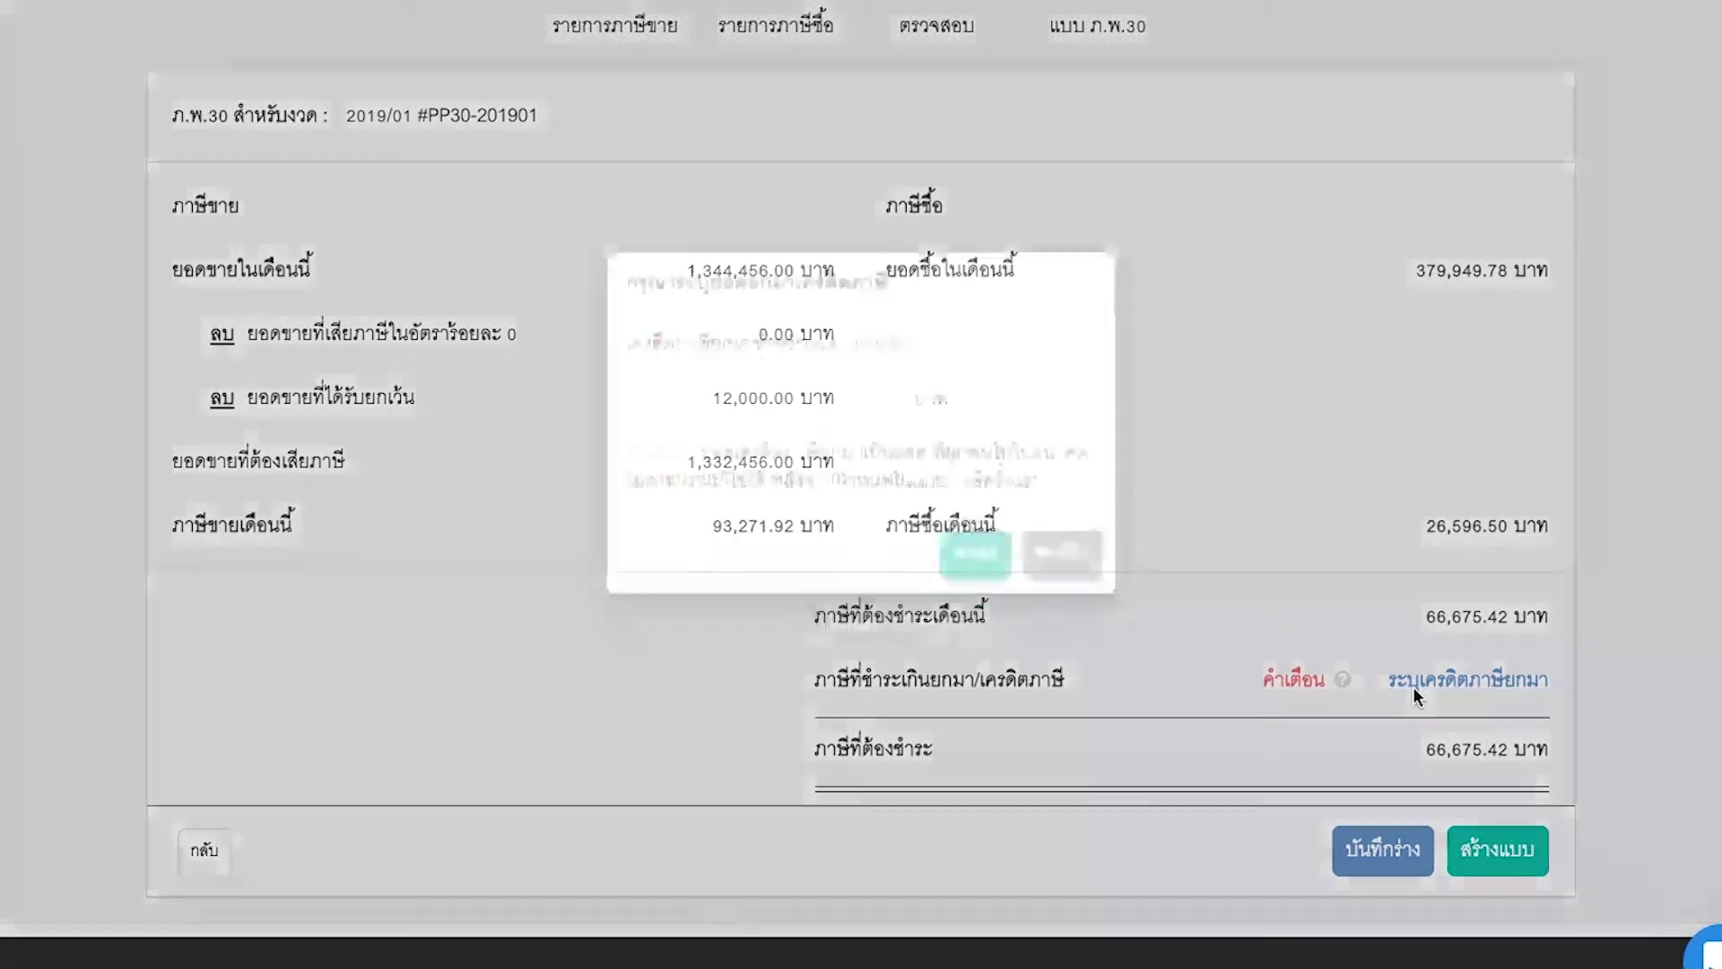
click(884, 467)
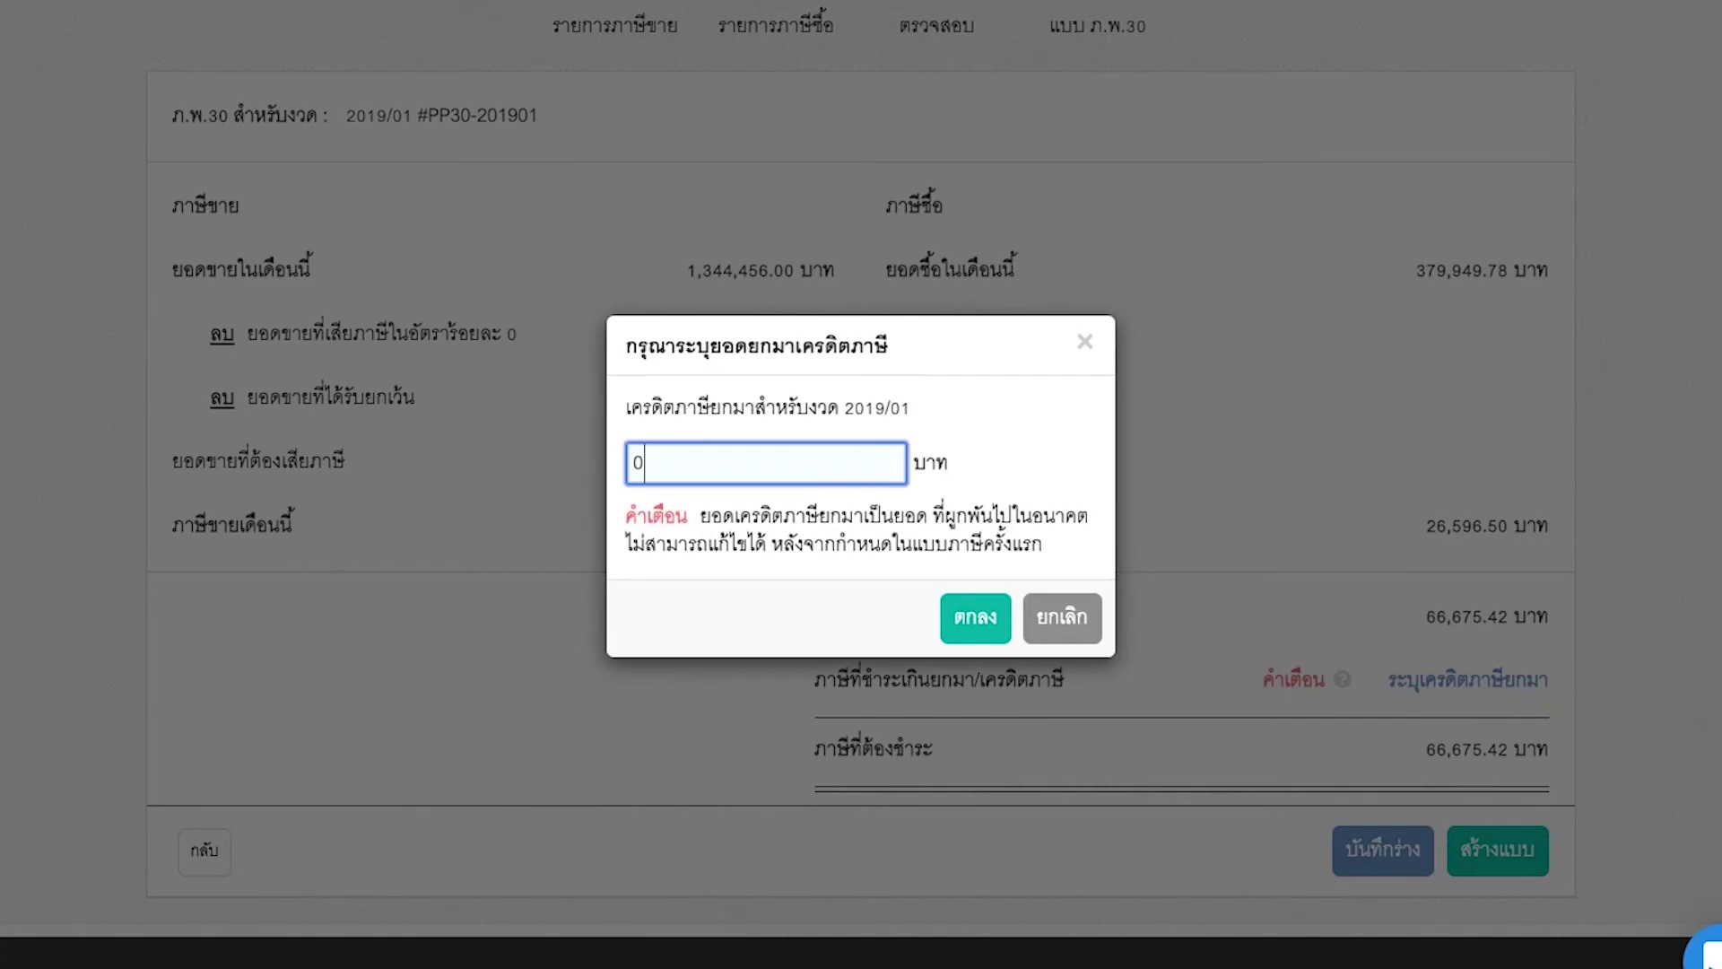
click(970, 618)
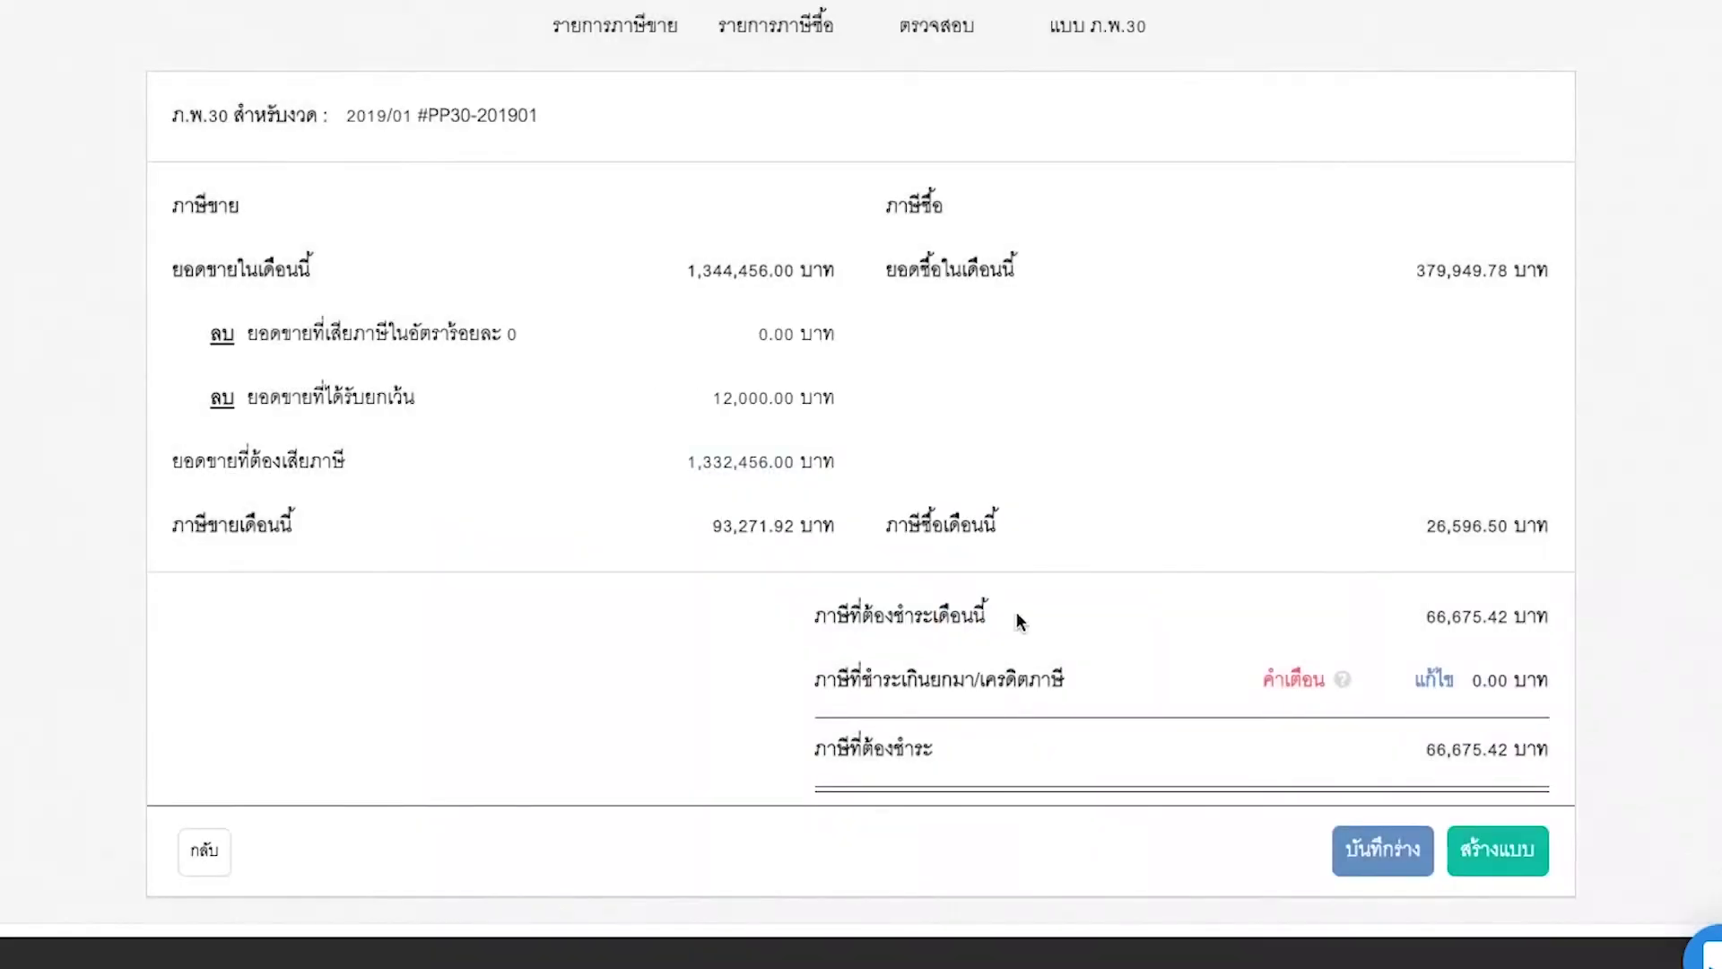
click(1439, 693)
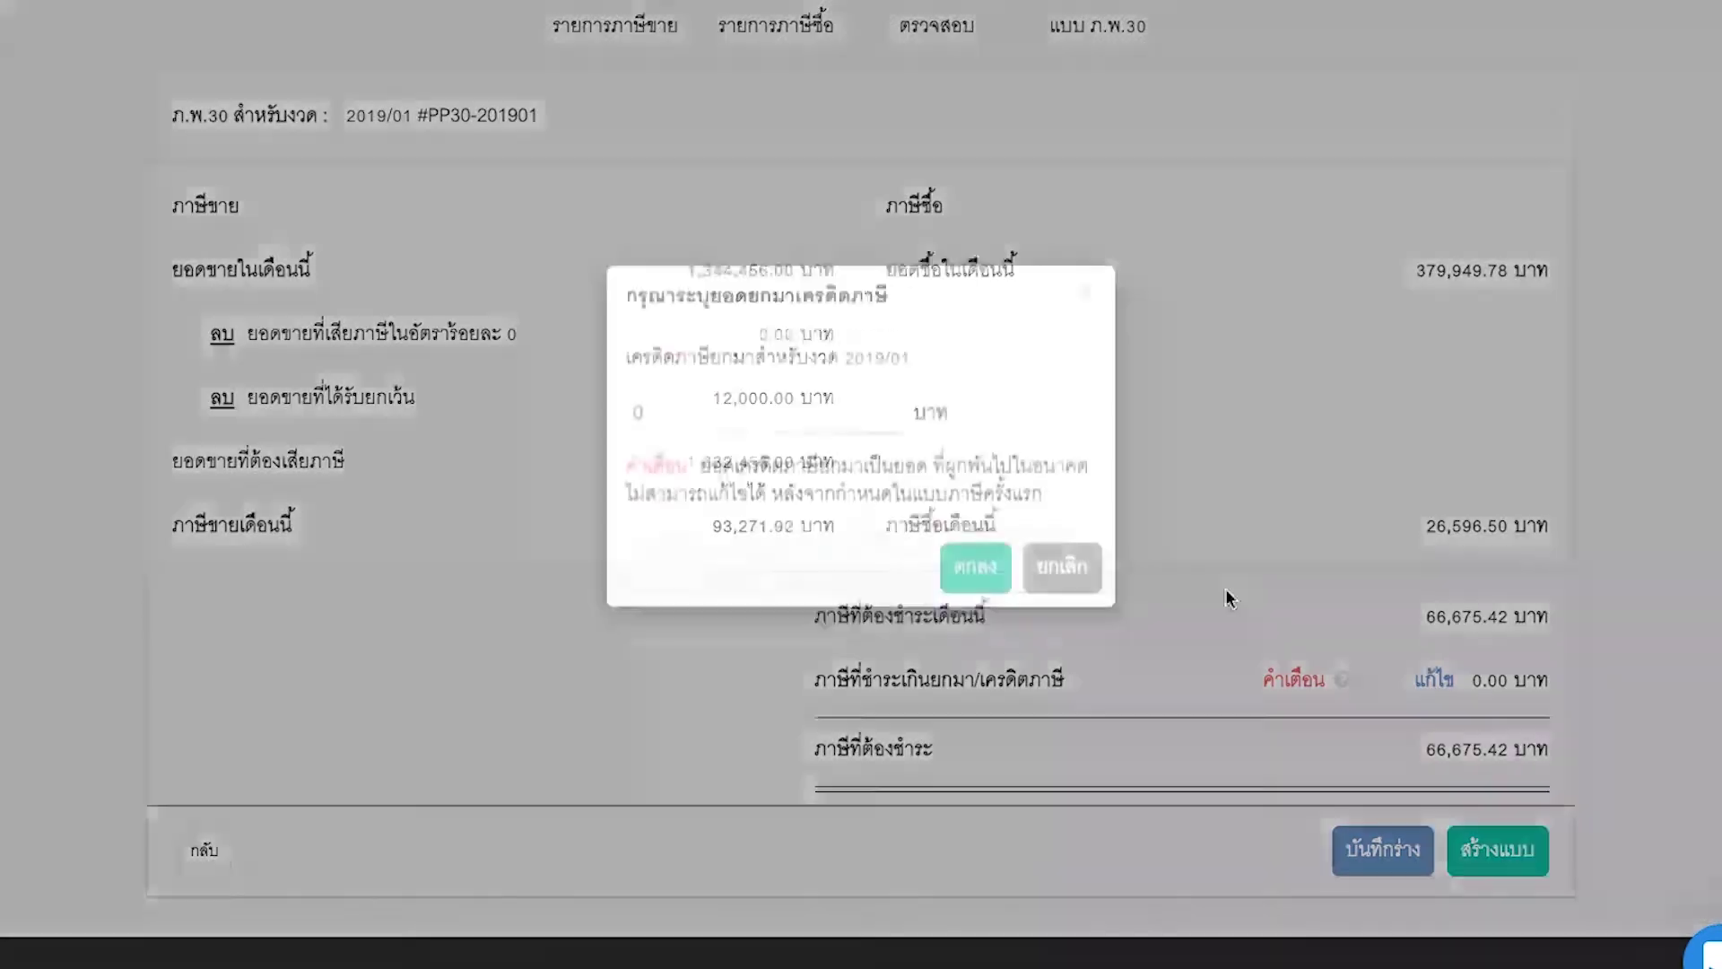
click(1067, 617)
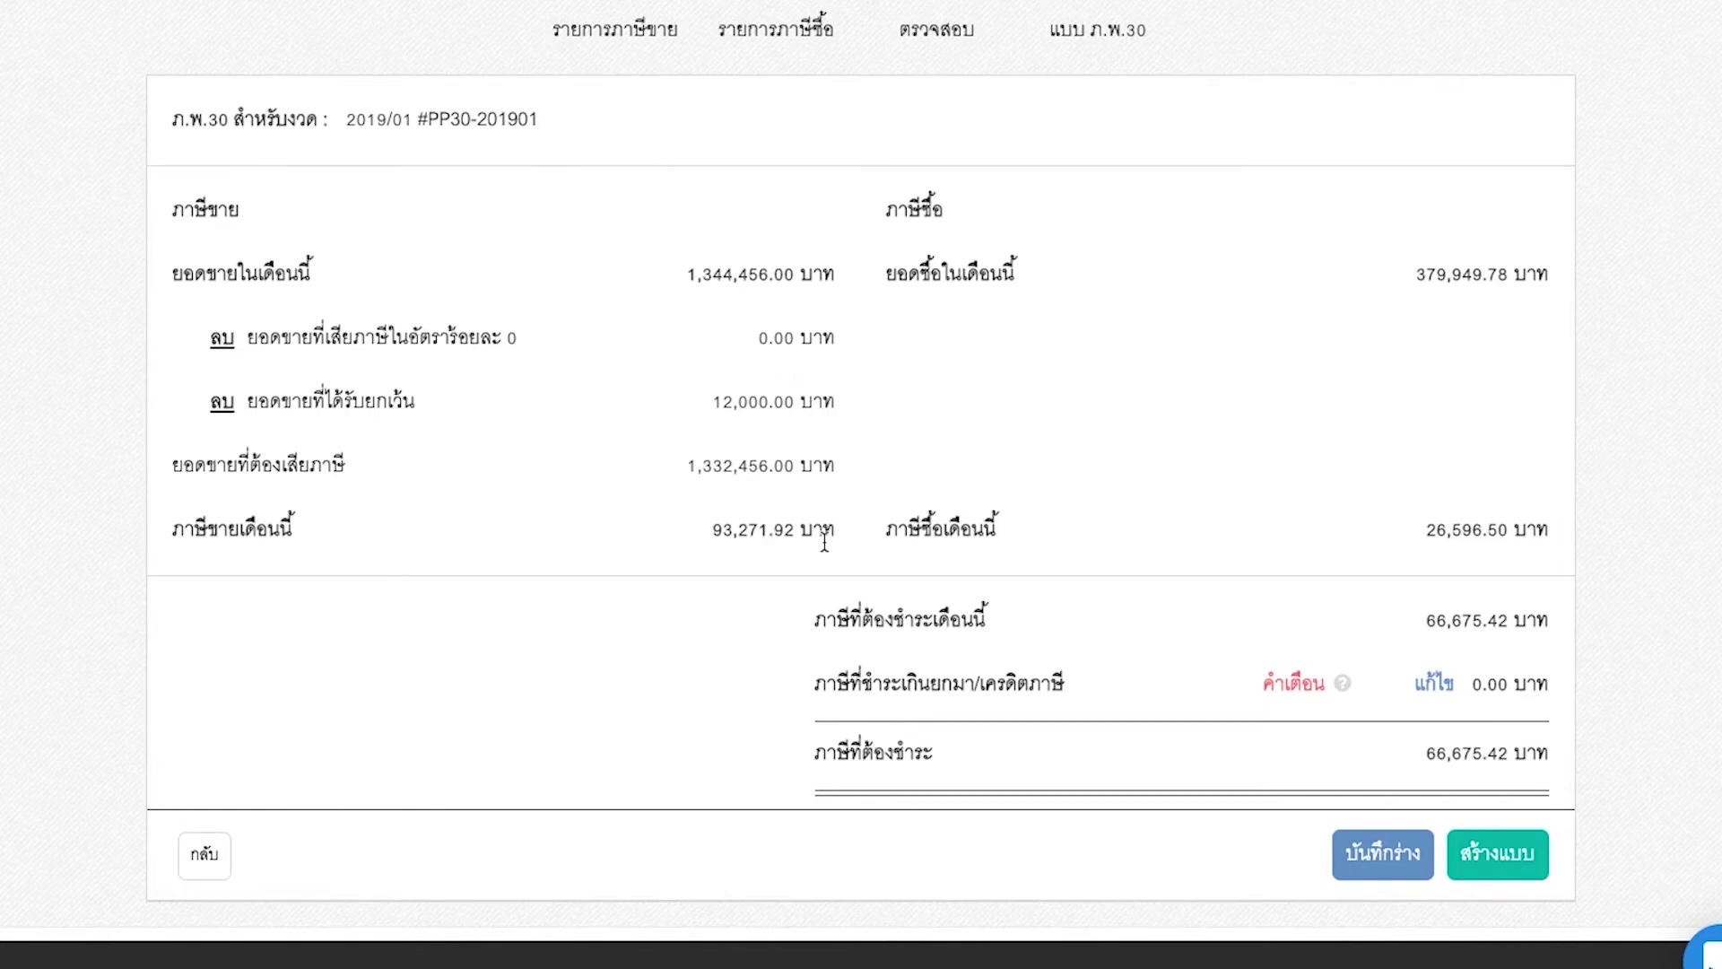
Create the ภ.พ.30 form for period 2019/01, and open its printable version and another of its print options.
click(1519, 869)
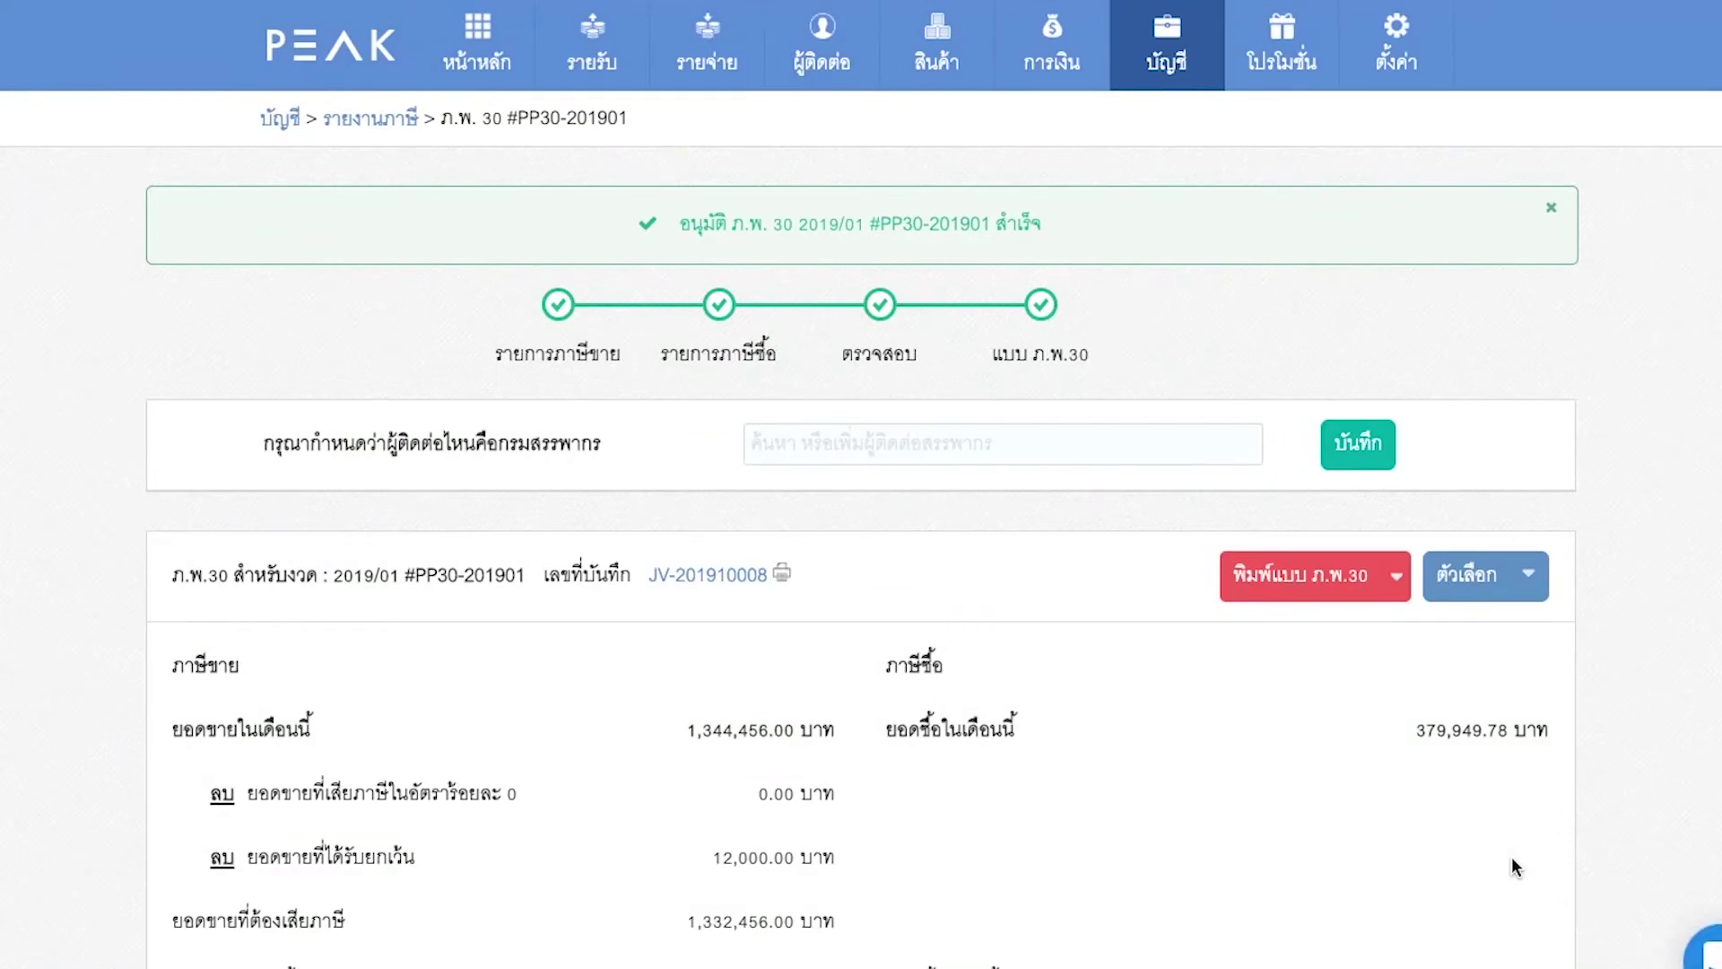
click(1272, 590)
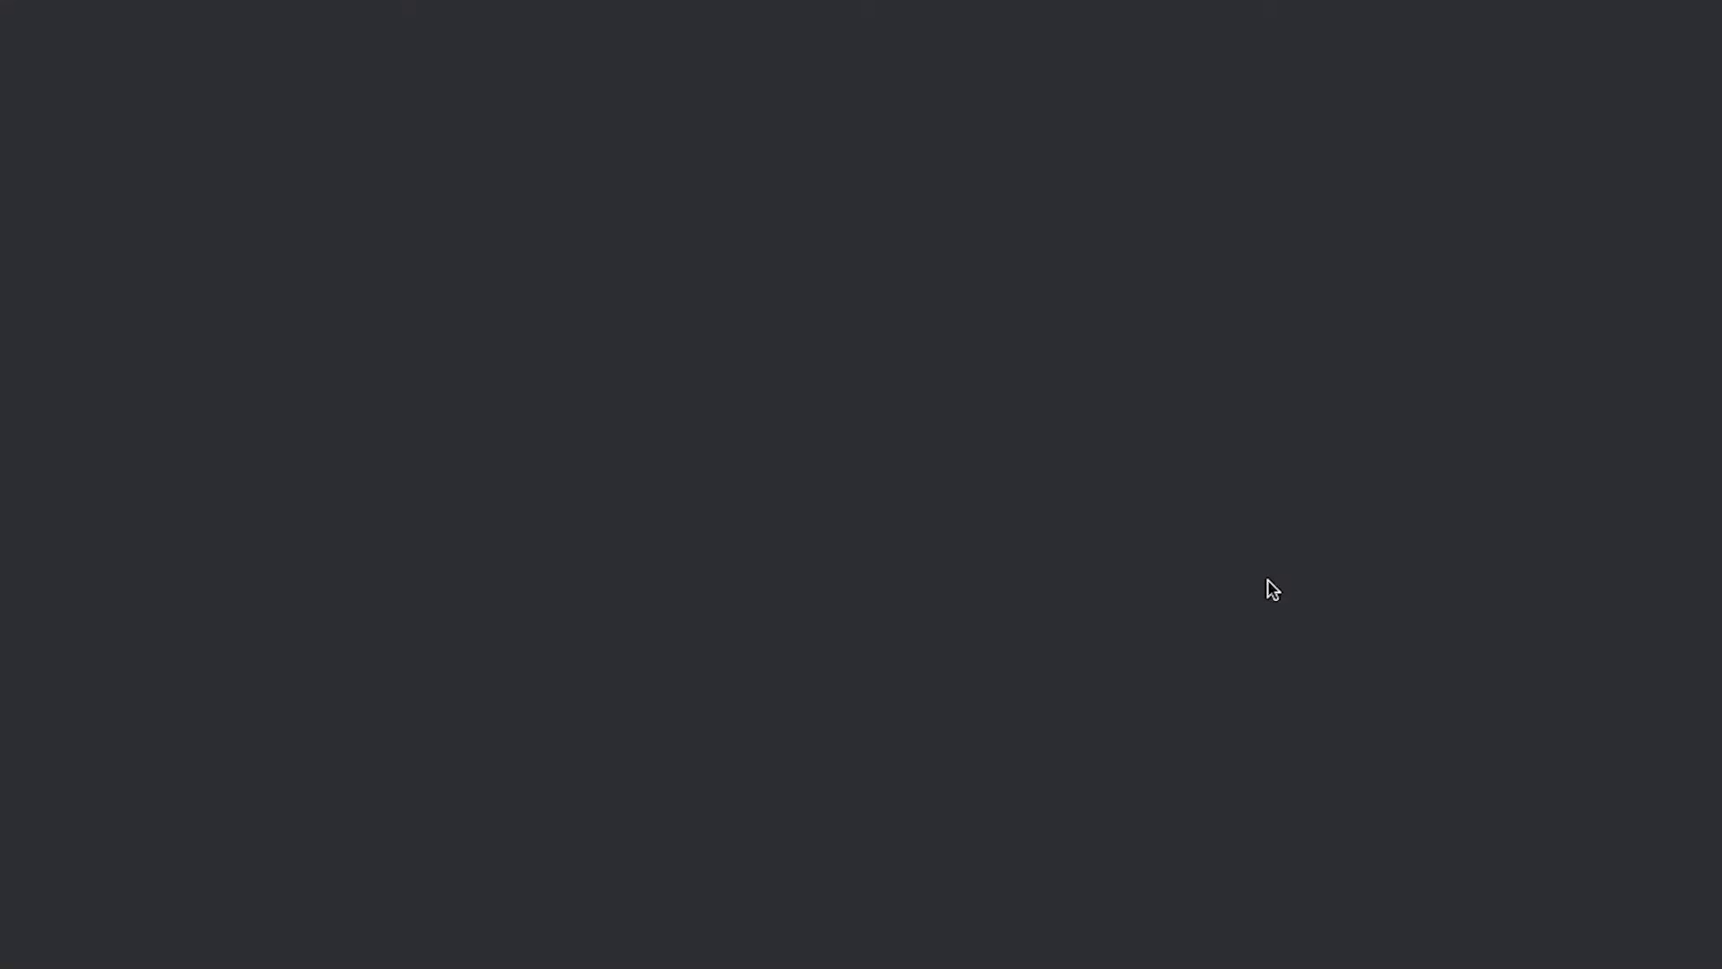
scroll(1268, 579, down, 6)
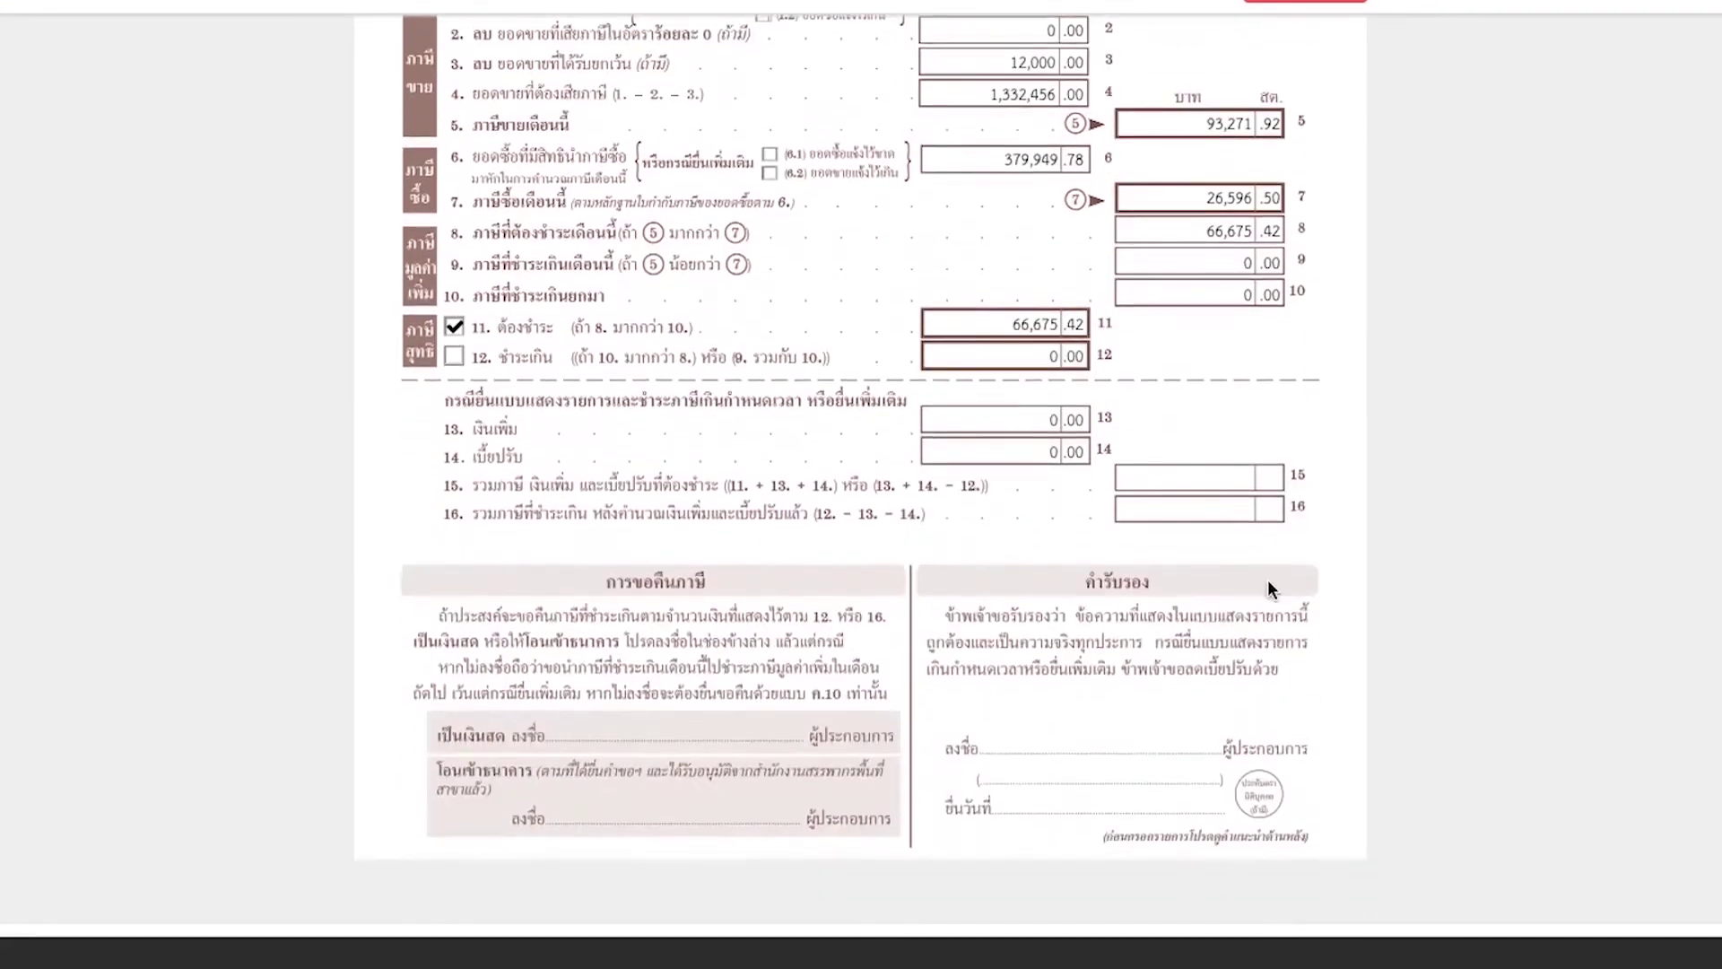
scroll(1268, 581, up, 5)
scroll(1267, 579, up, 2)
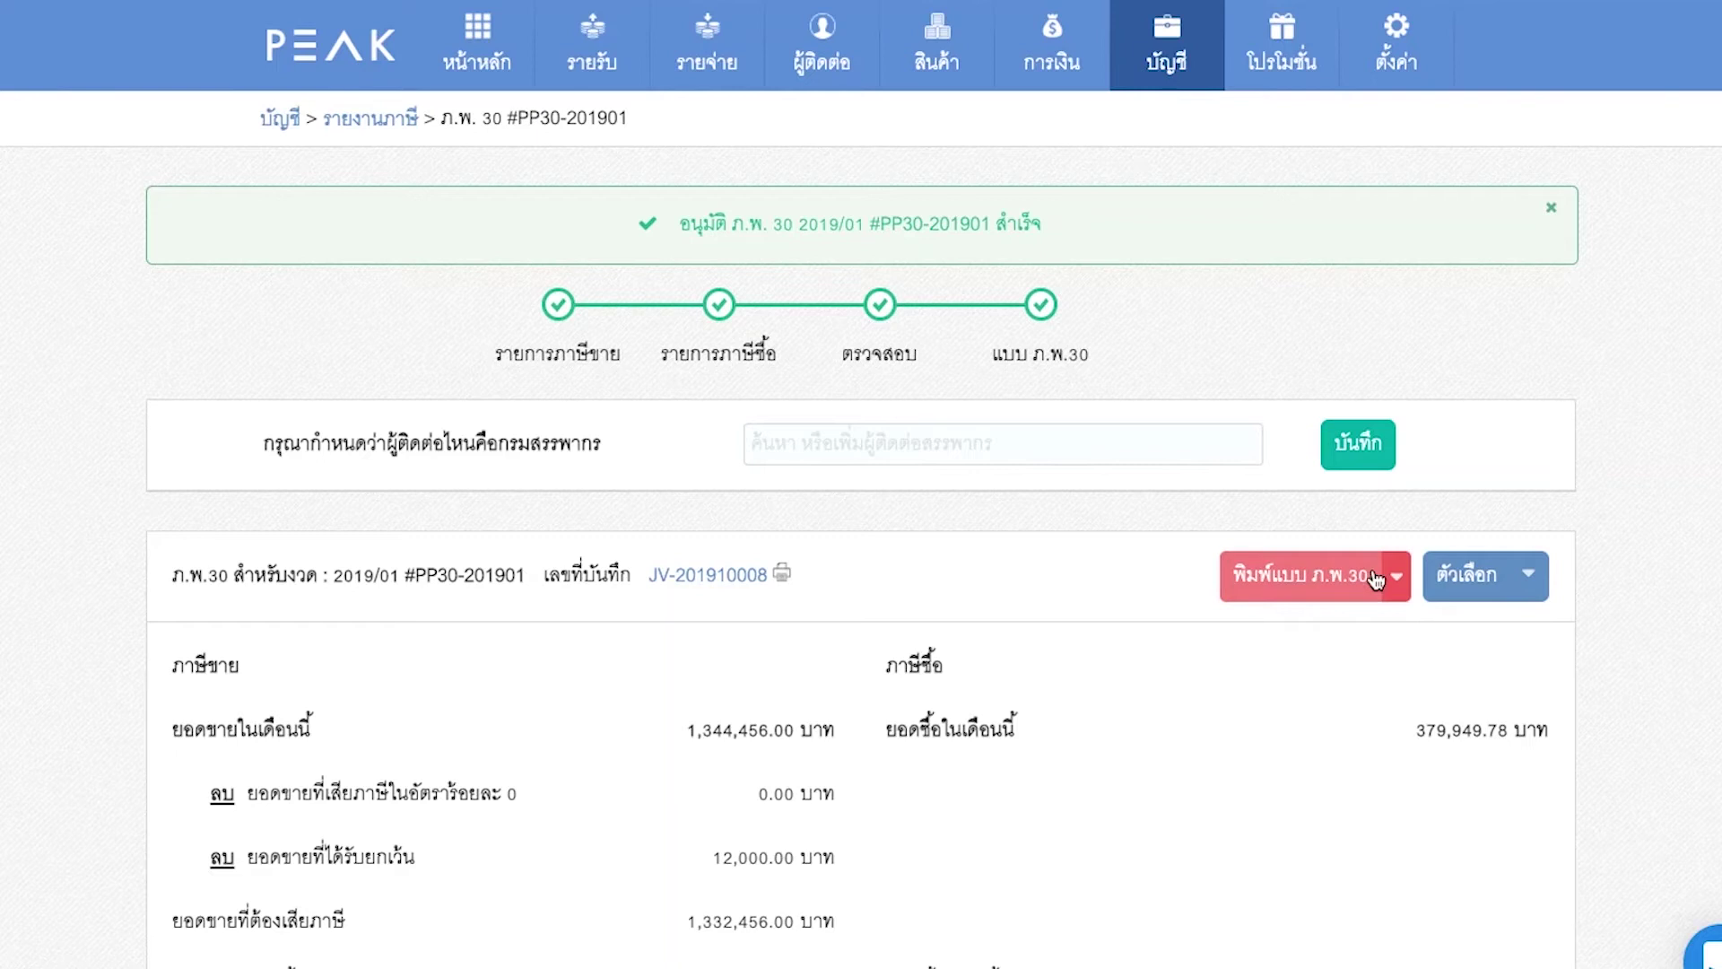
click(1396, 578)
click(1361, 728)
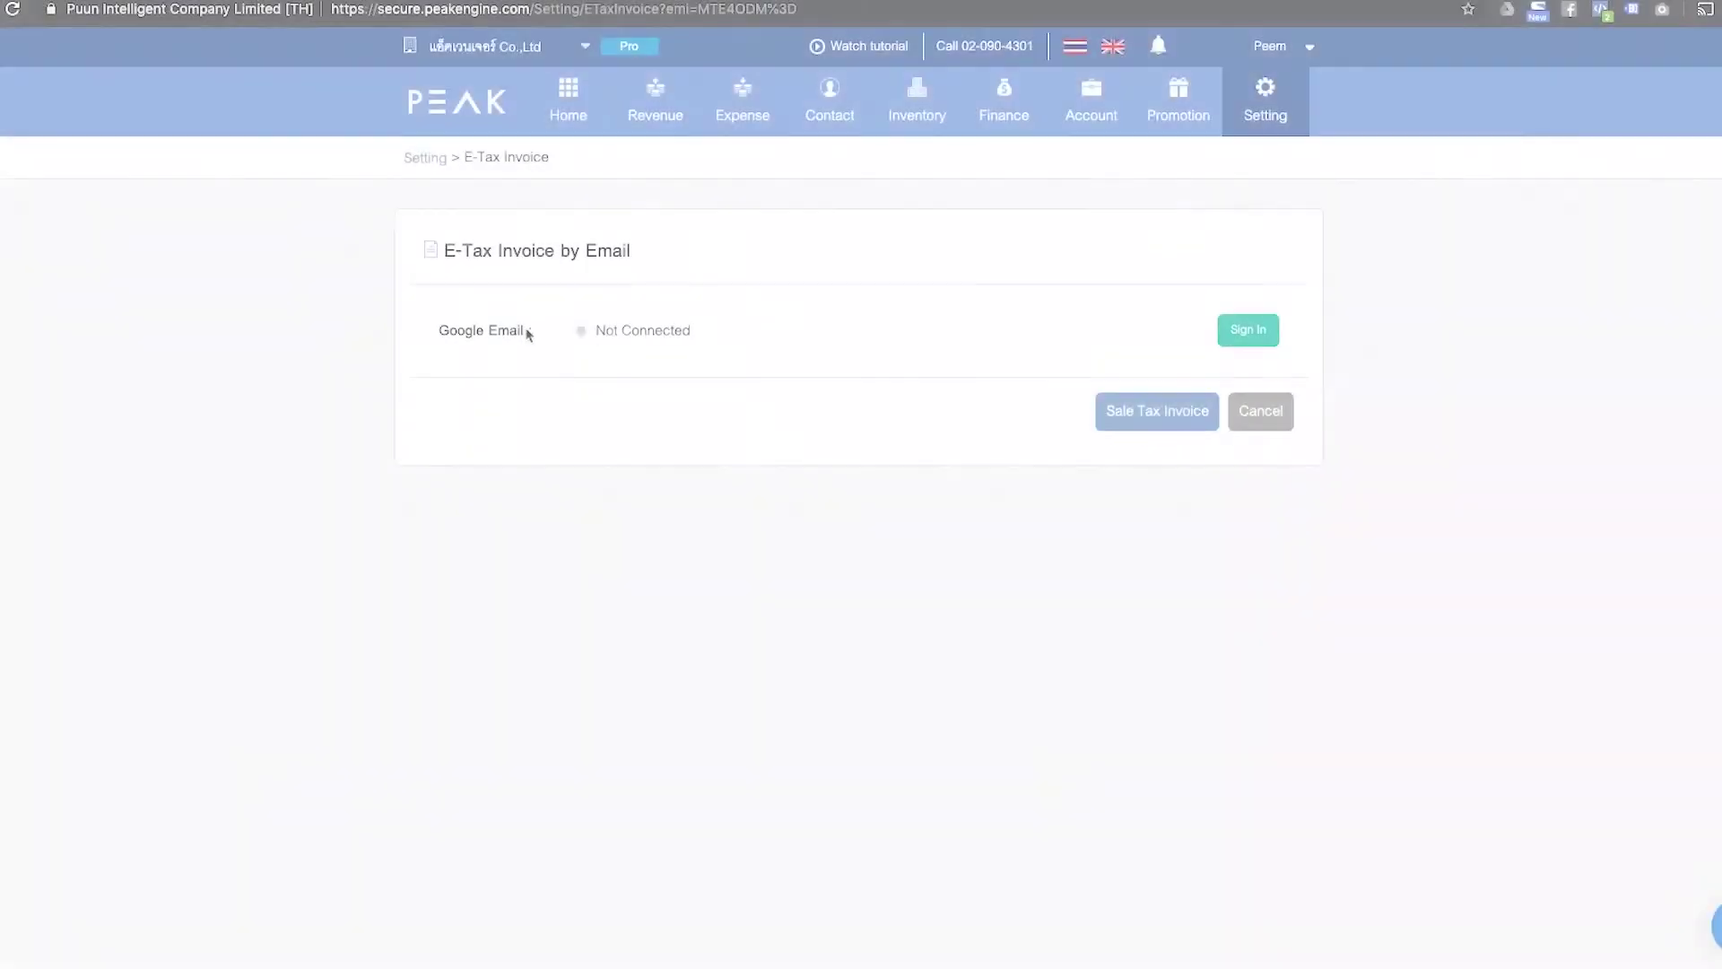
Connect the accounting Google account to E-Tax Invoice by Email, allowing peakengine.com to send email on its behalf.
drag(594, 331, 730, 338)
click(771, 336)
click(1264, 329)
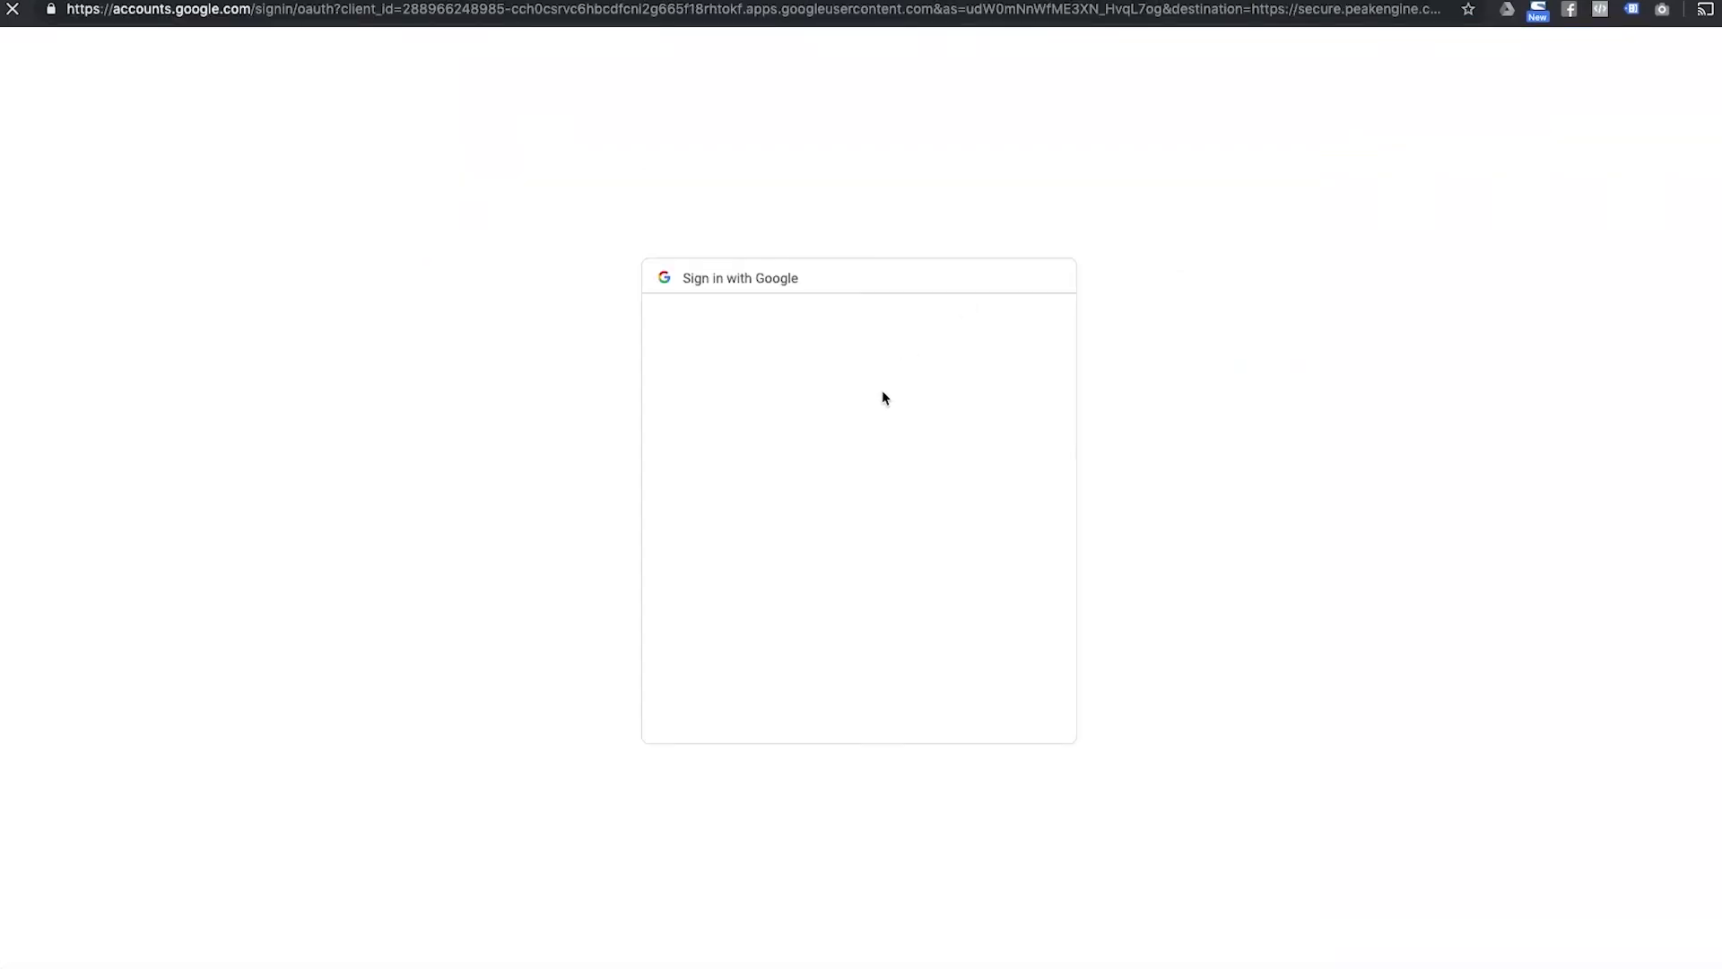
click(853, 601)
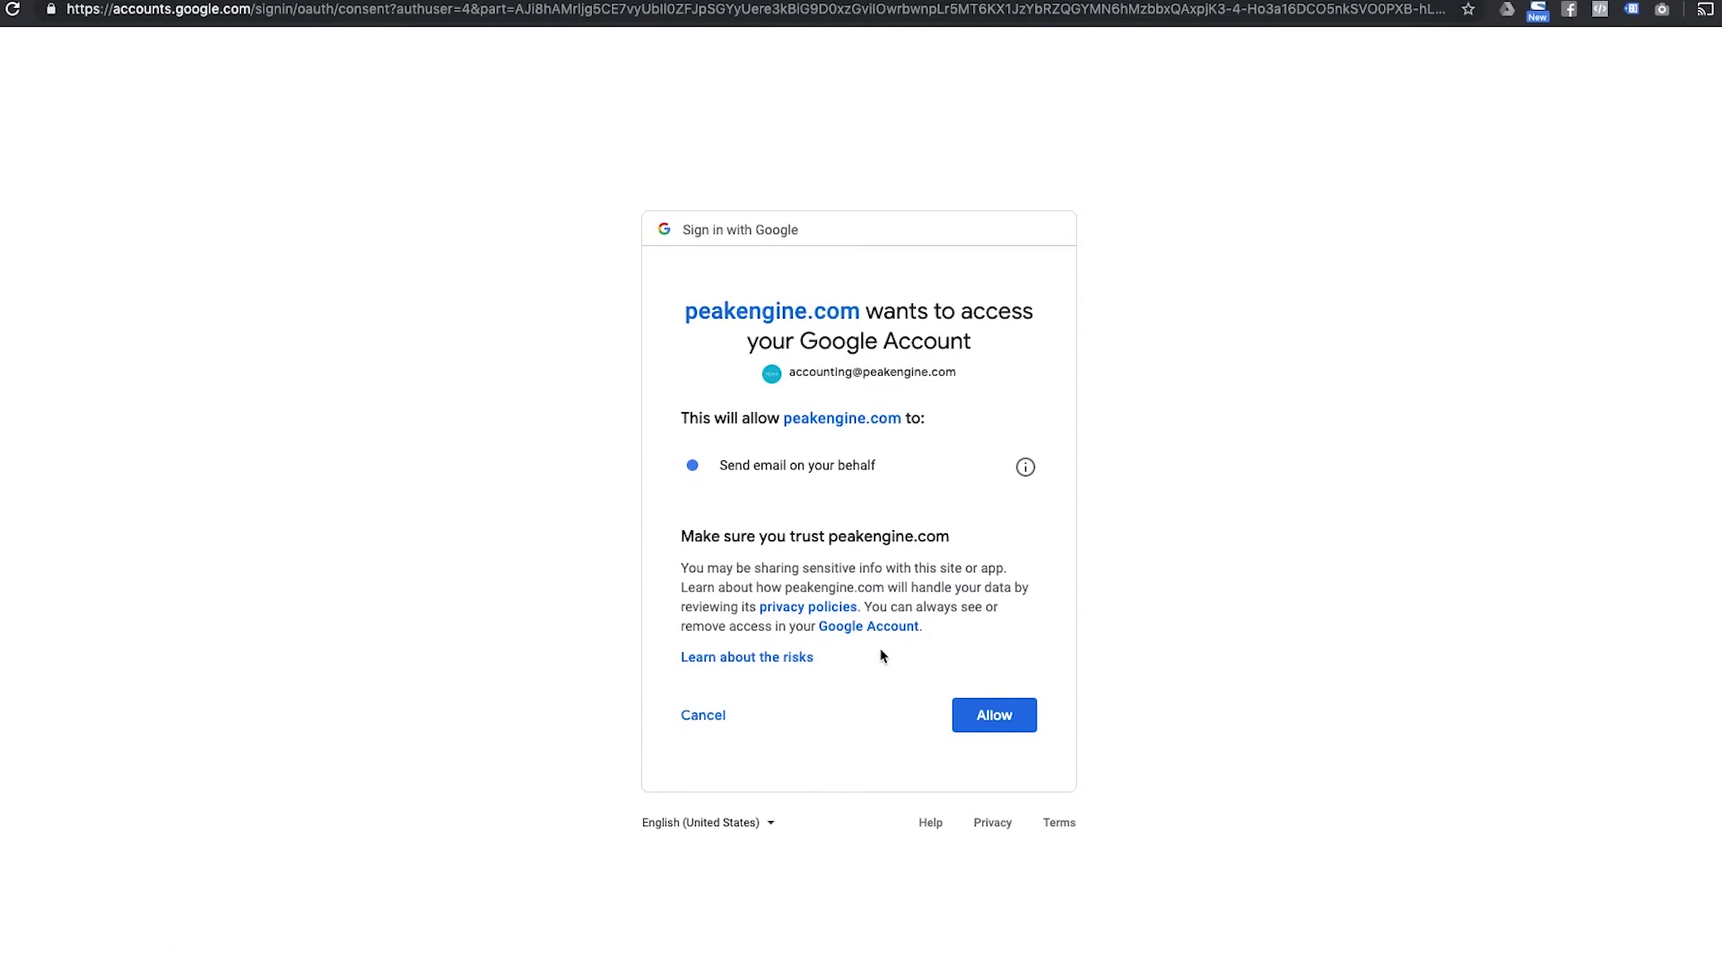
click(988, 735)
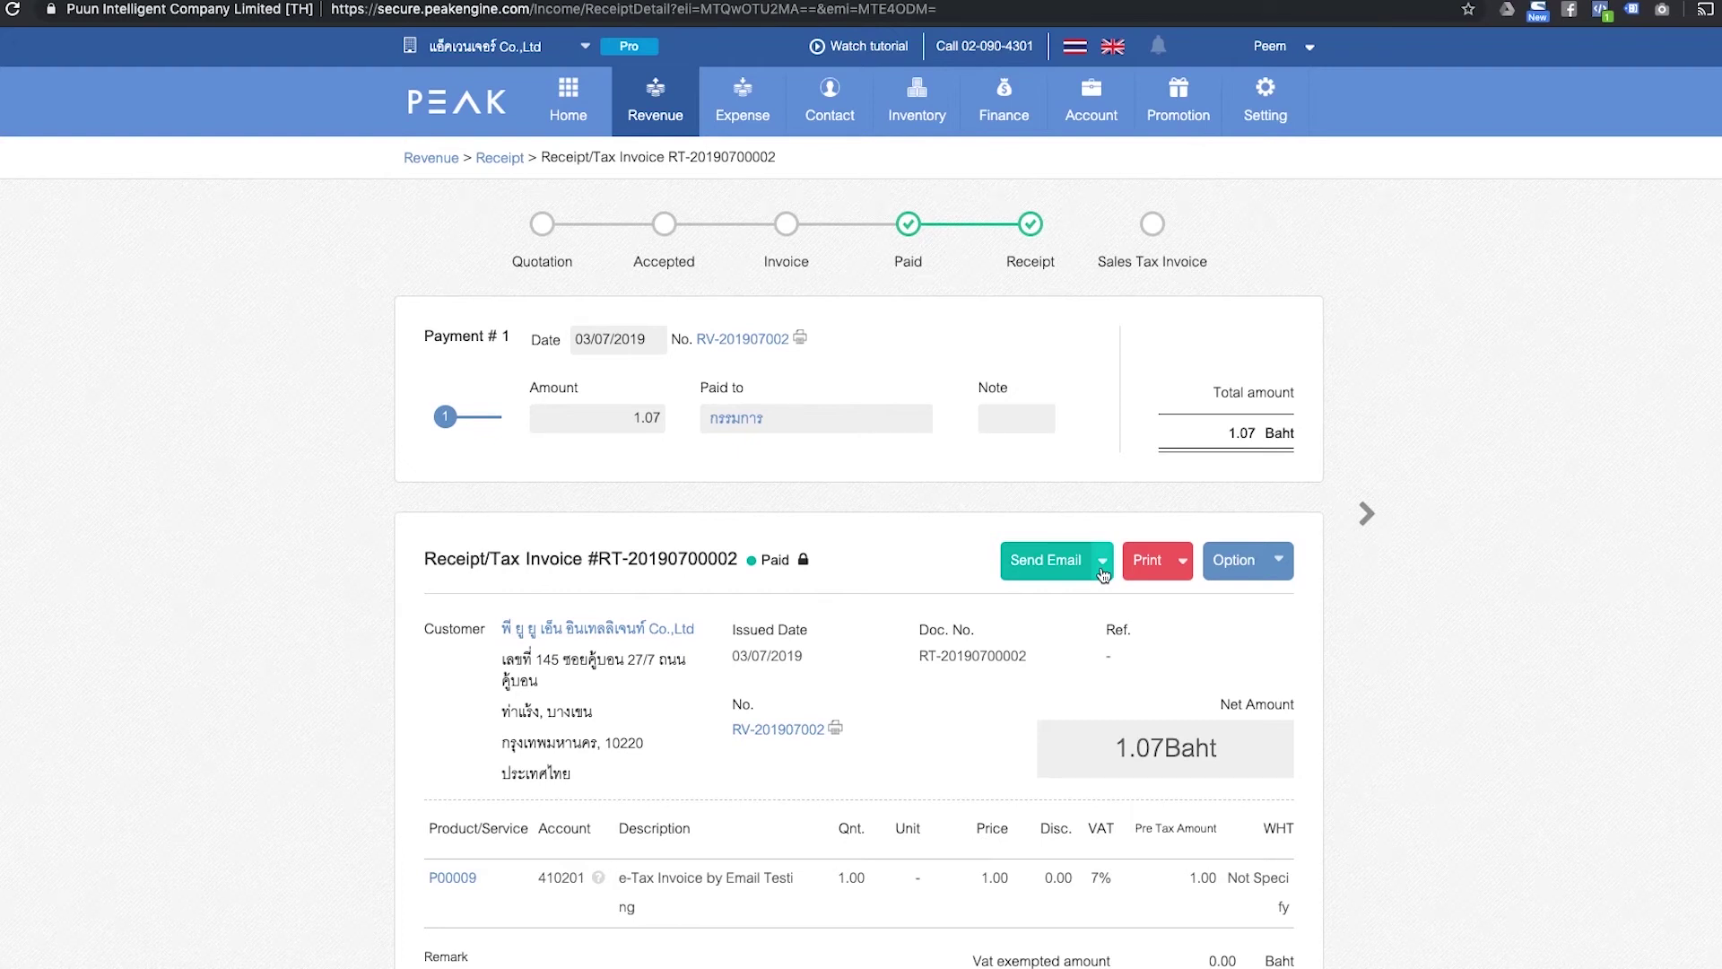
Start sending the e-Tax Invoice by Email Testing receipt dated 03/07/2019 through the additional email sending option.
click(1102, 570)
click(1043, 617)
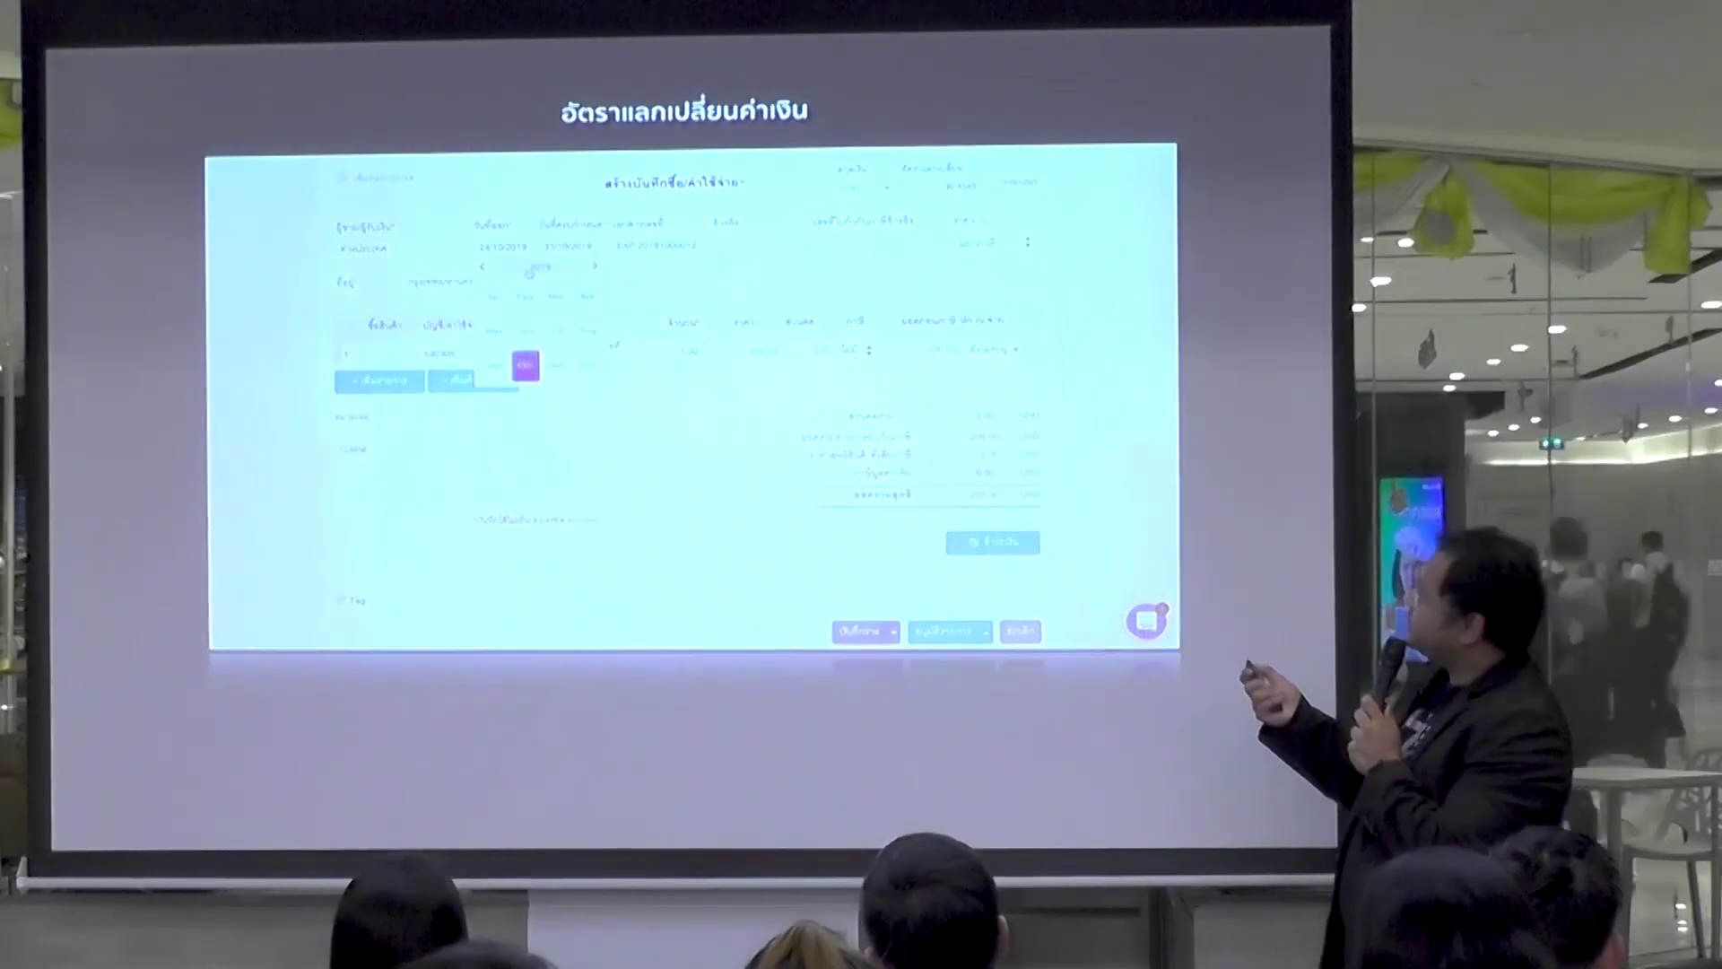
click(526, 364)
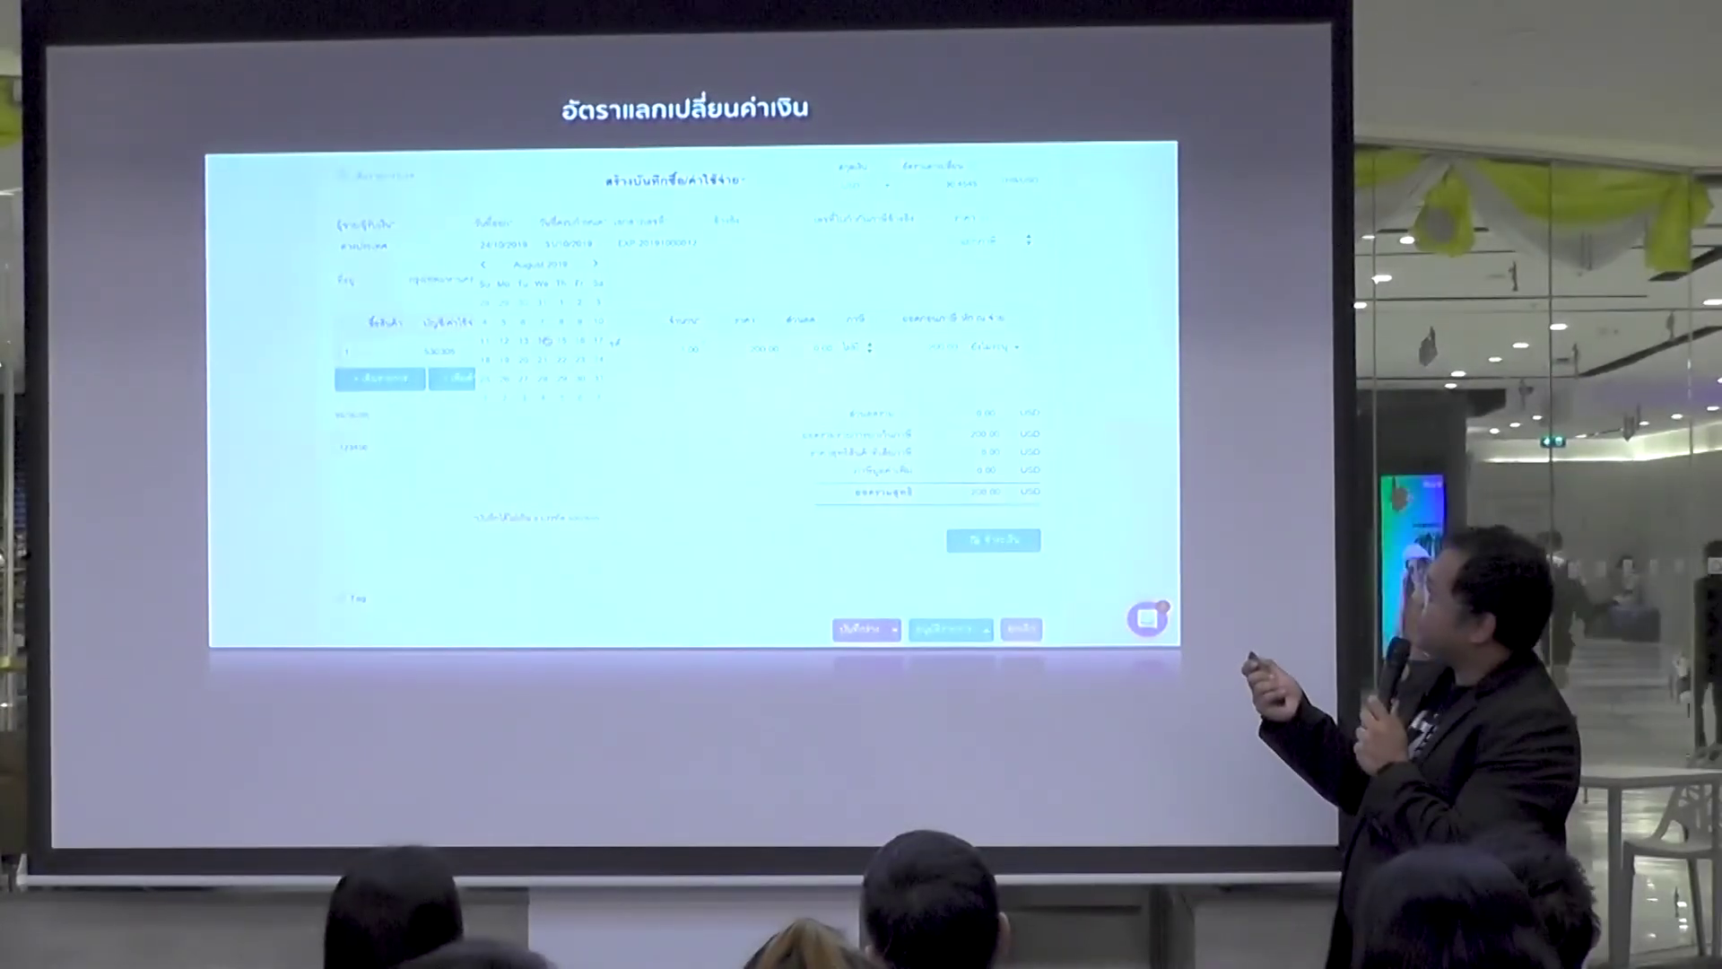
click(544, 341)
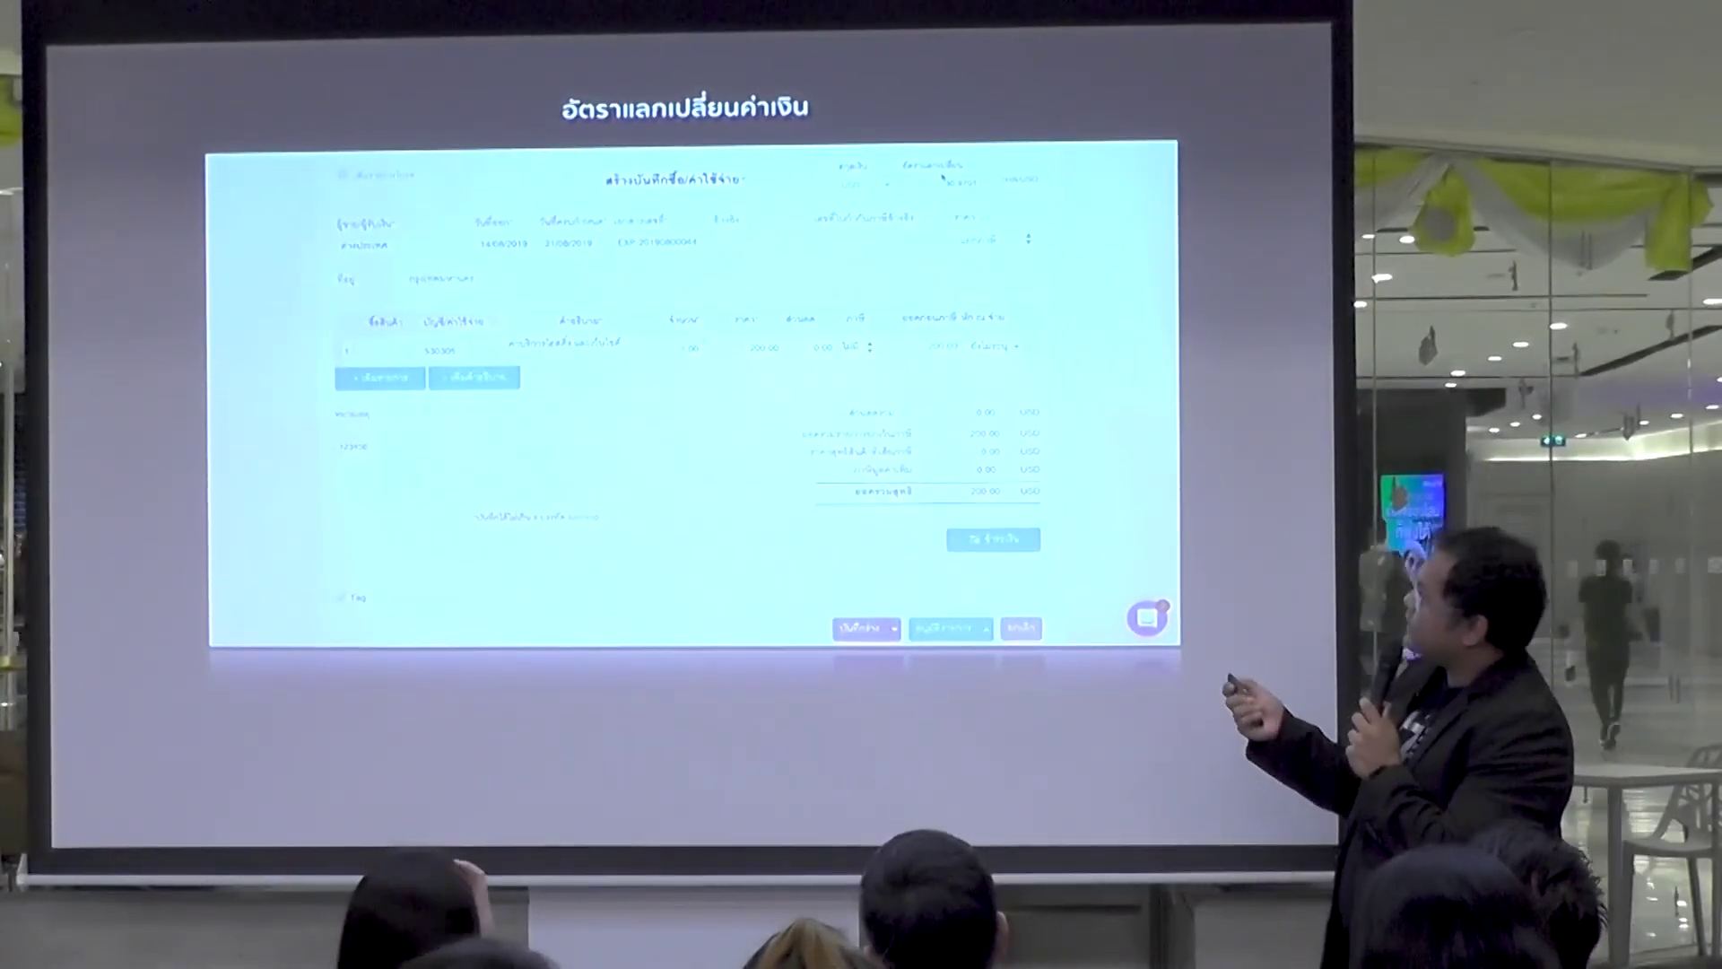
click(504, 243)
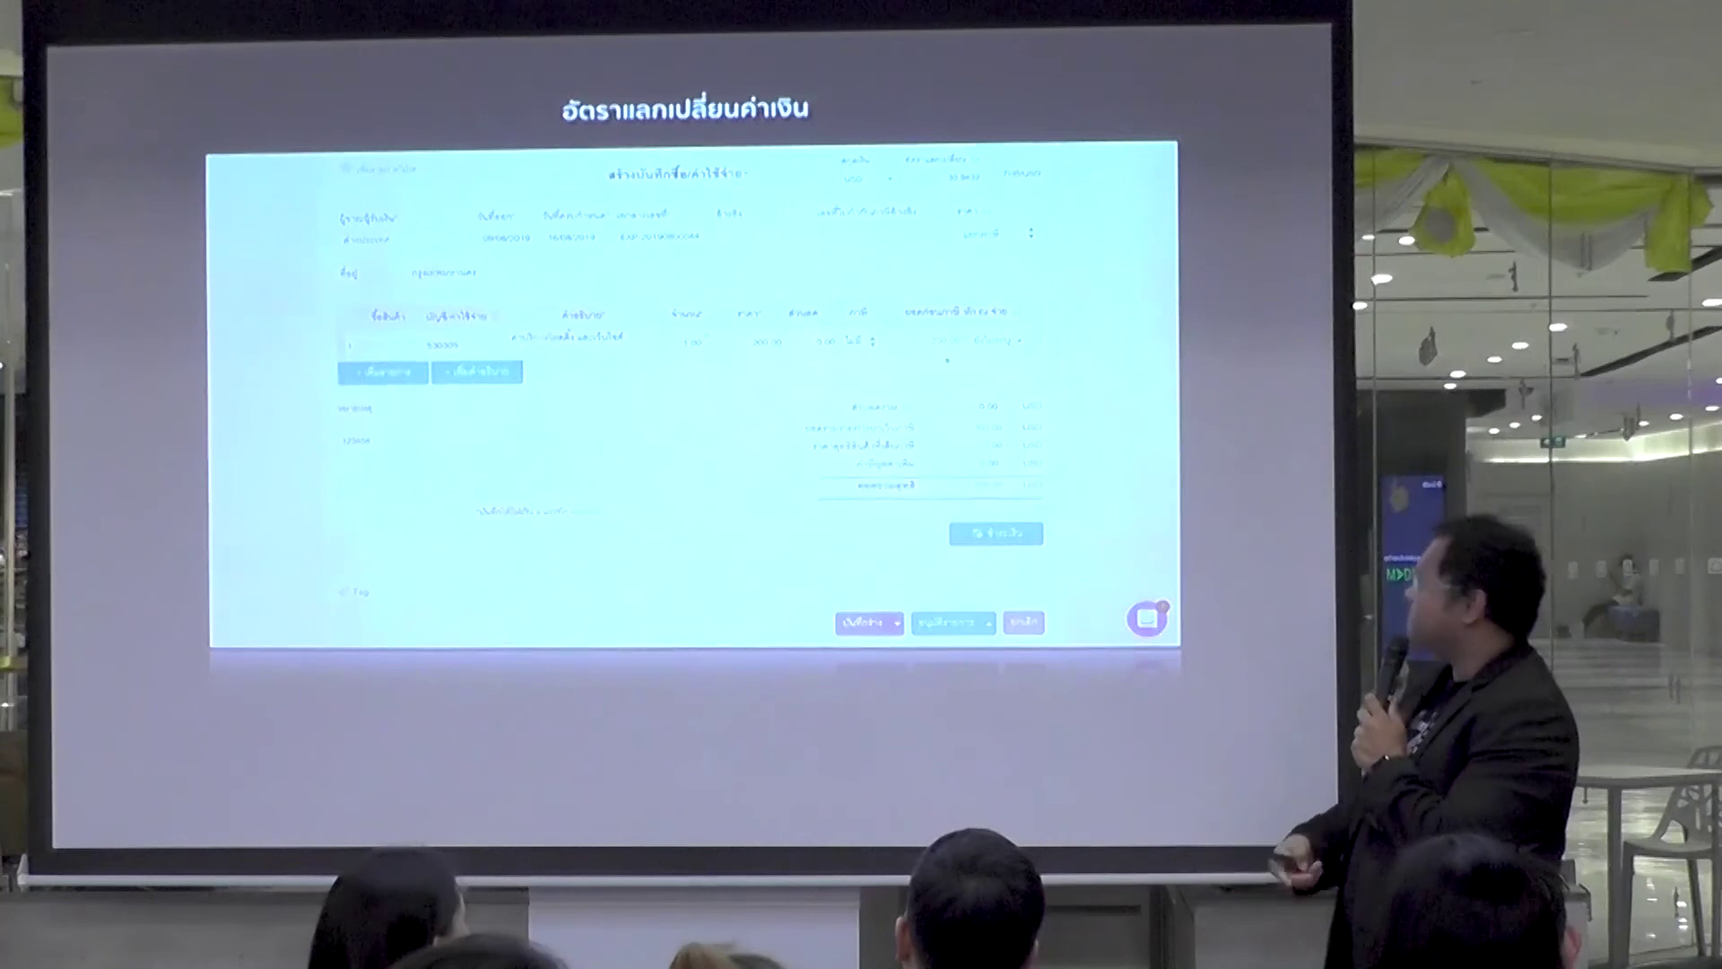
key(Right)
key(Right)
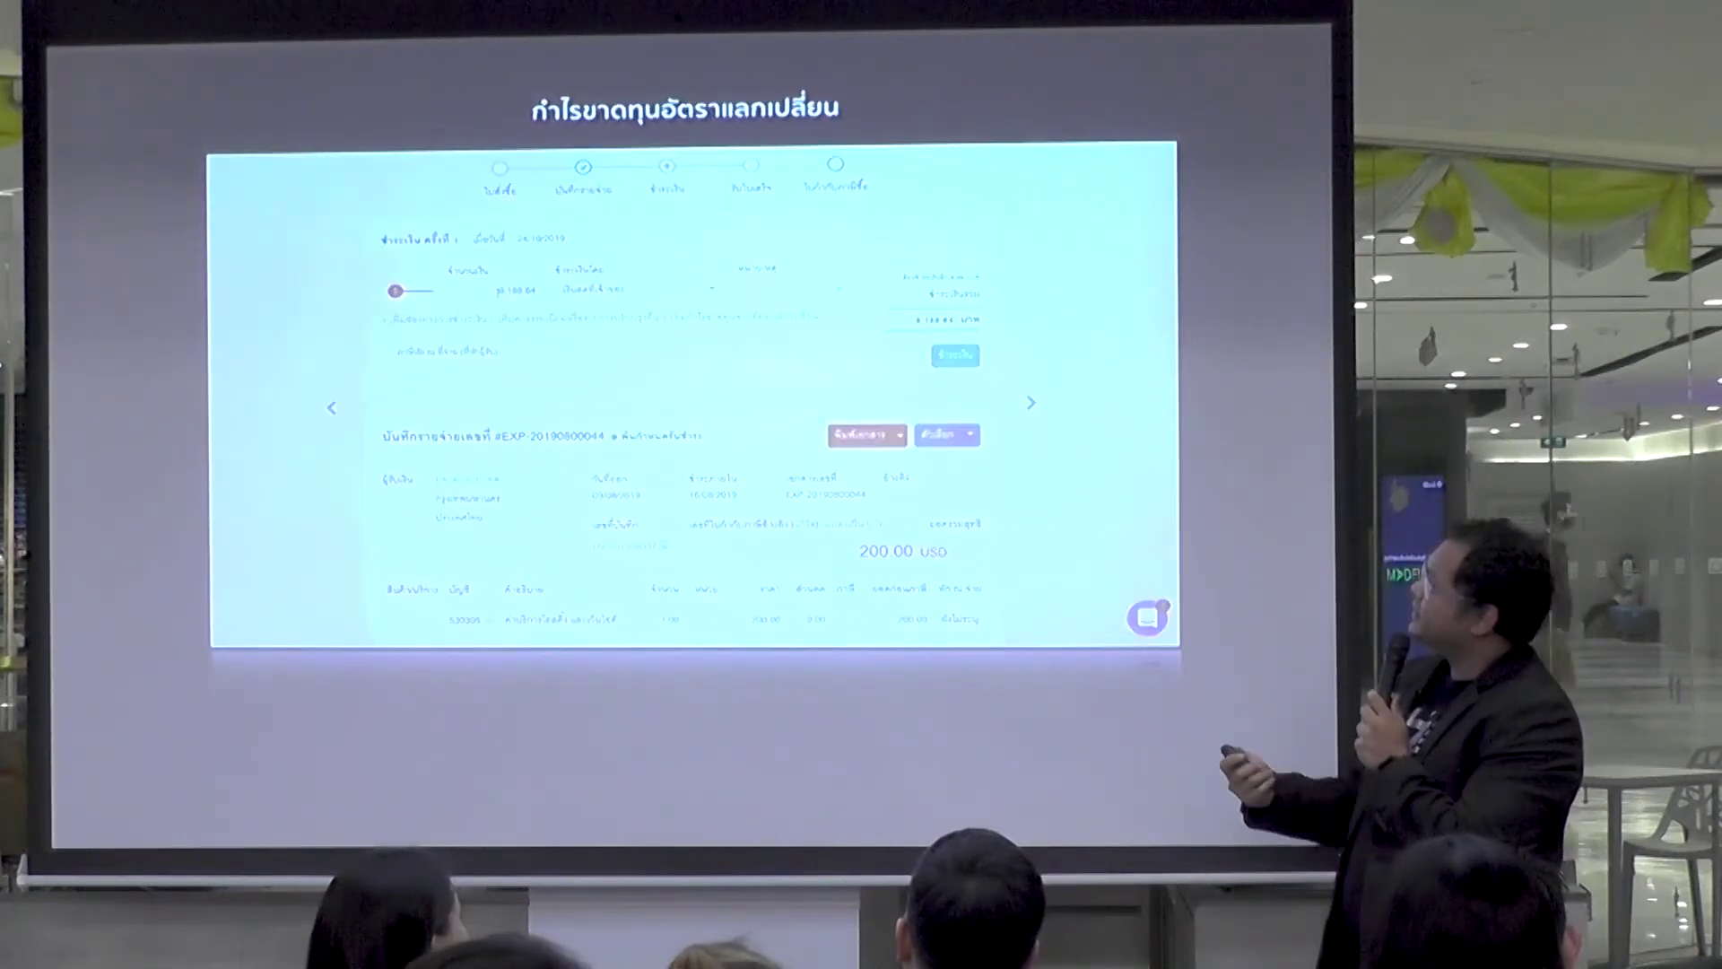
key(Right)
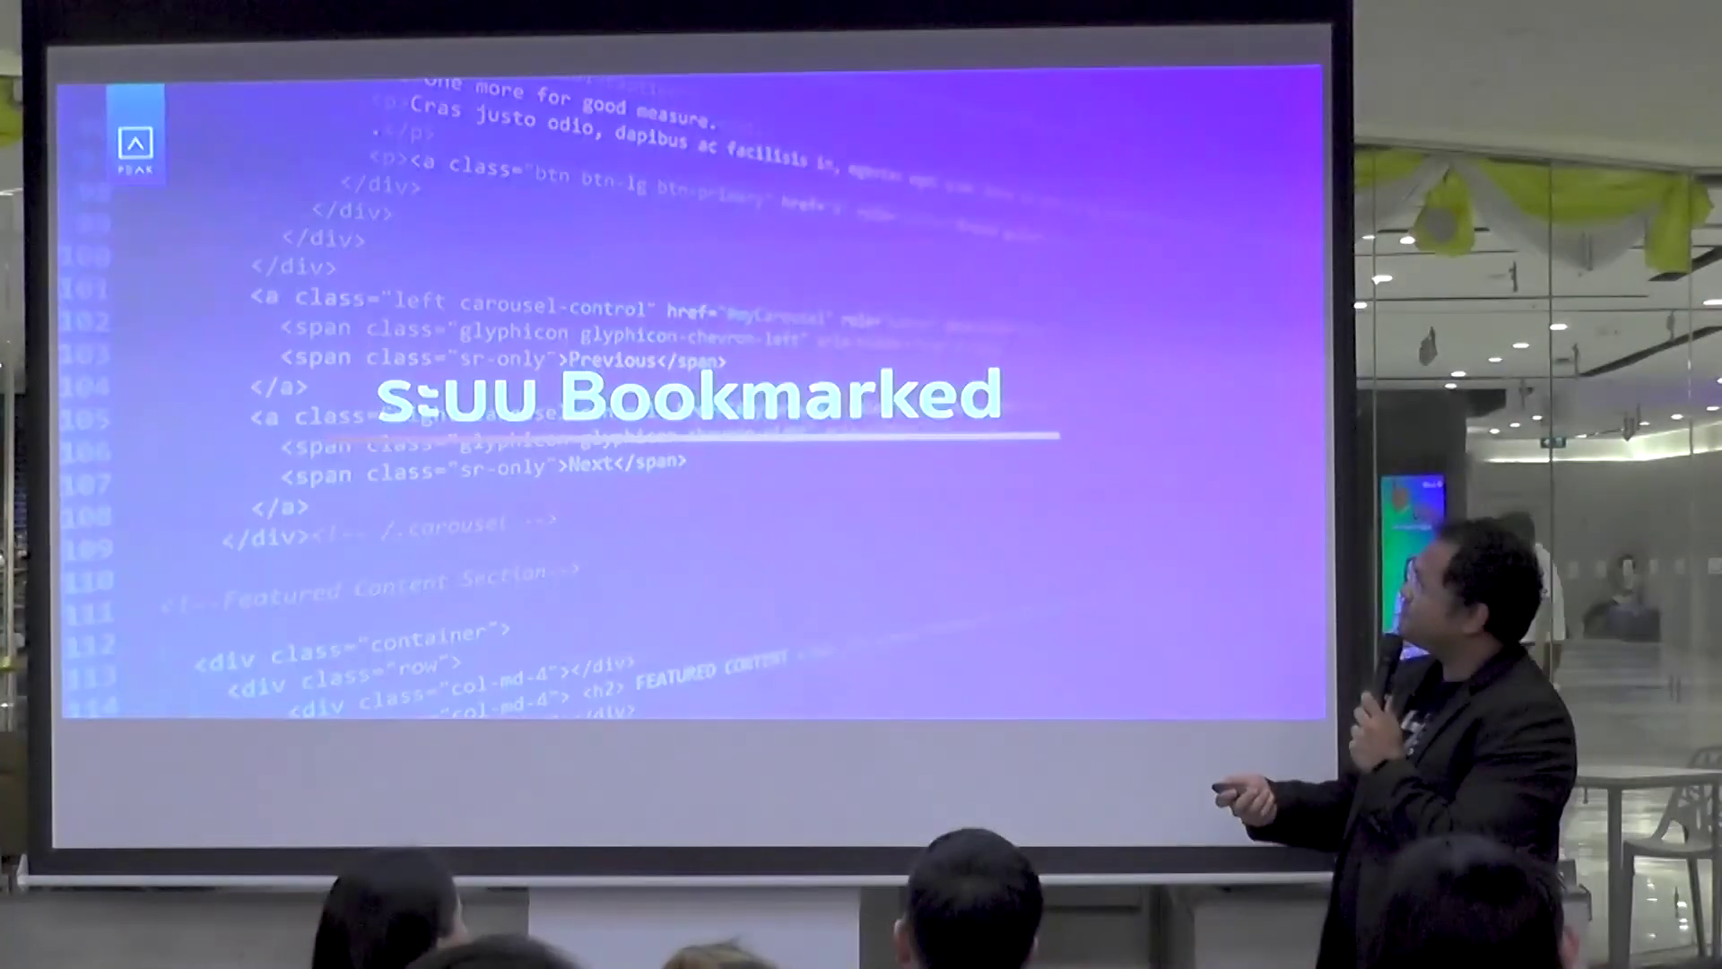
key(Right)
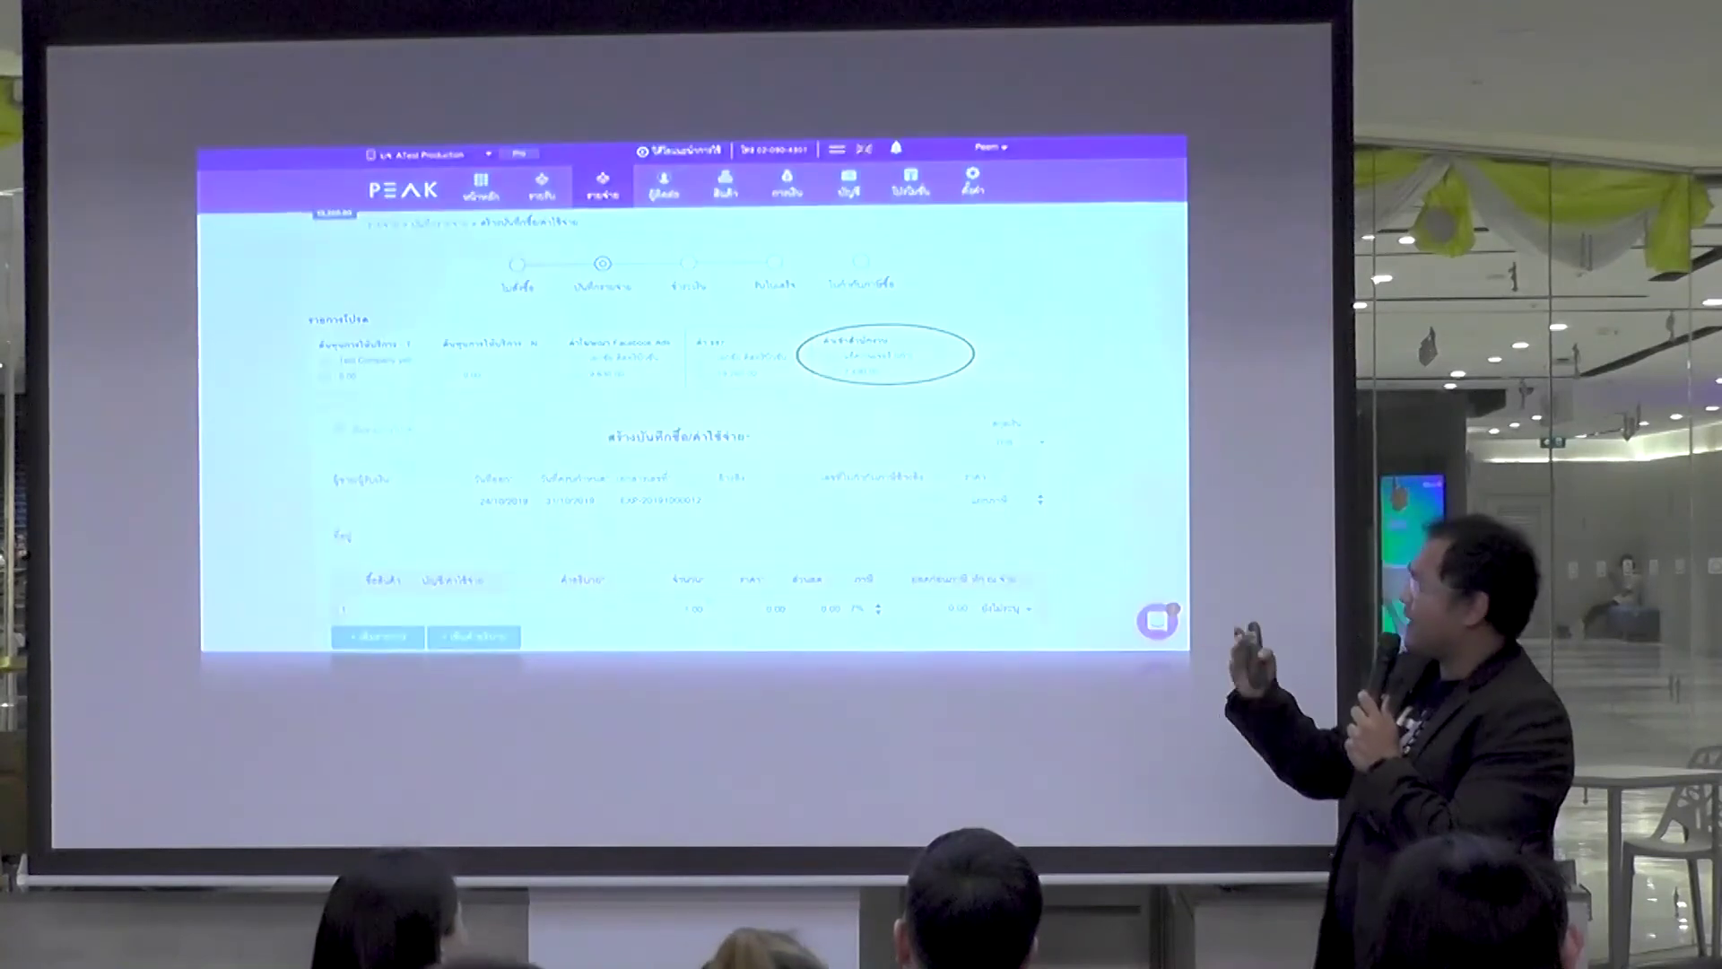
key(Right)
key(Right)
key(Right)
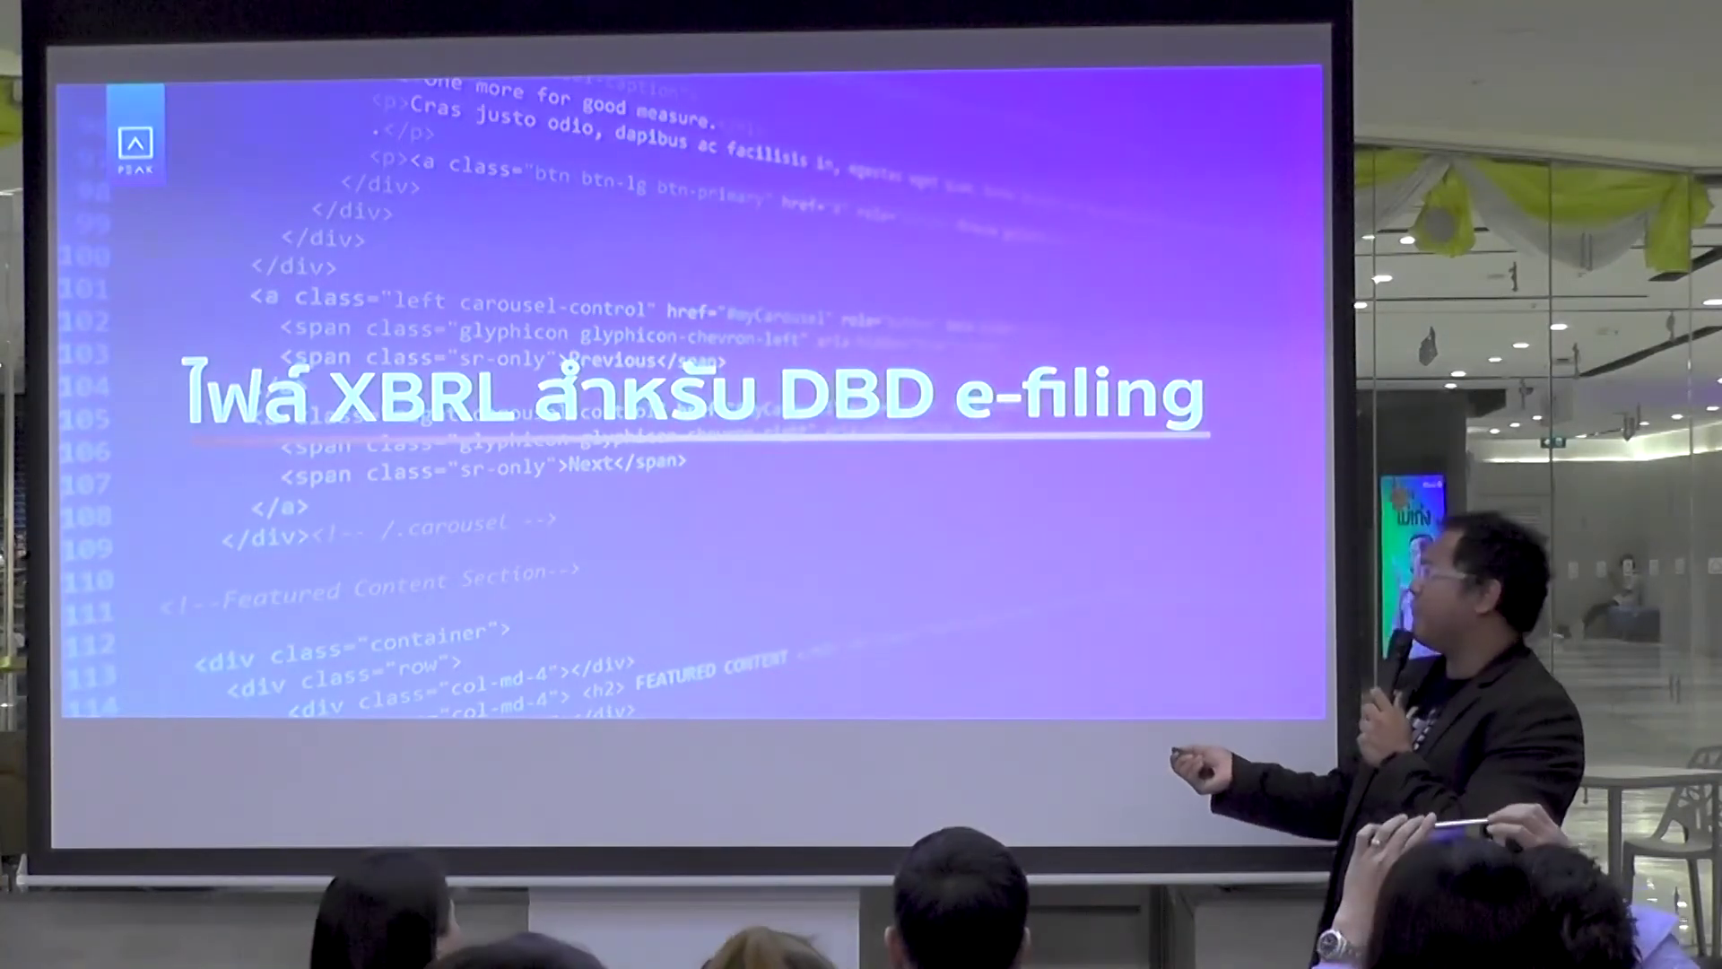
key(Right)
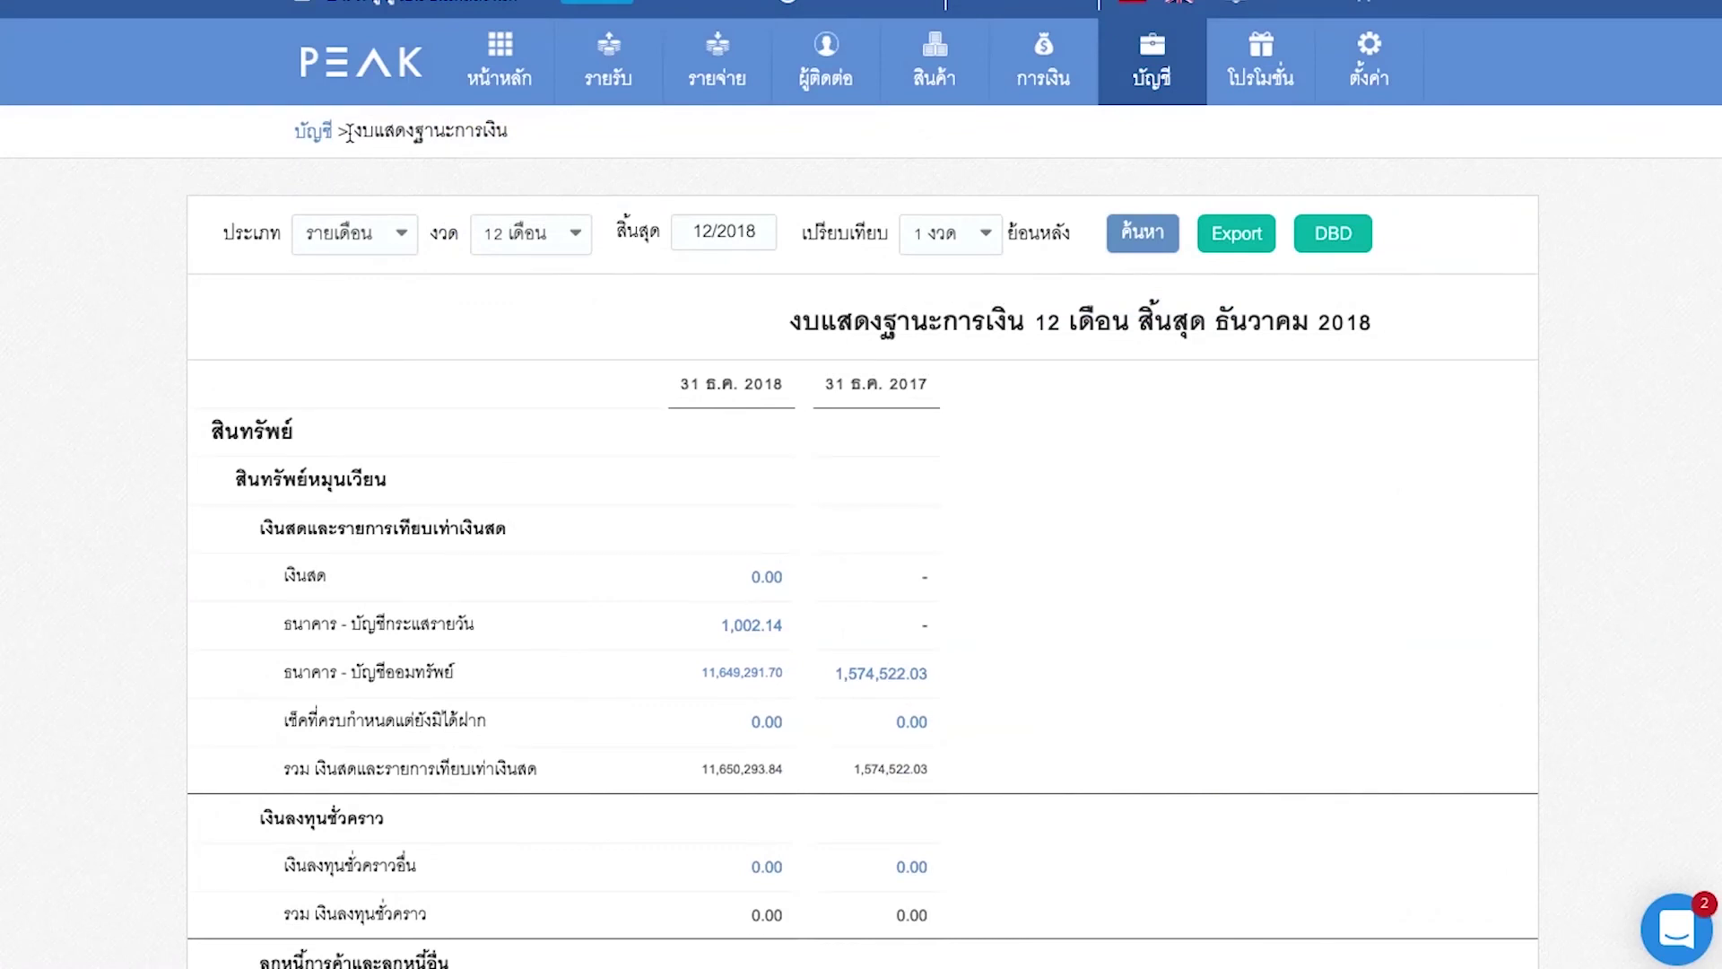
Generate the monthly statement of financial position for 12 เดือน ending 12/2018, compared with 1 งวด back.
drag(350, 134, 529, 138)
click(529, 137)
click(355, 238)
click(542, 311)
click(574, 235)
click(590, 395)
click(728, 235)
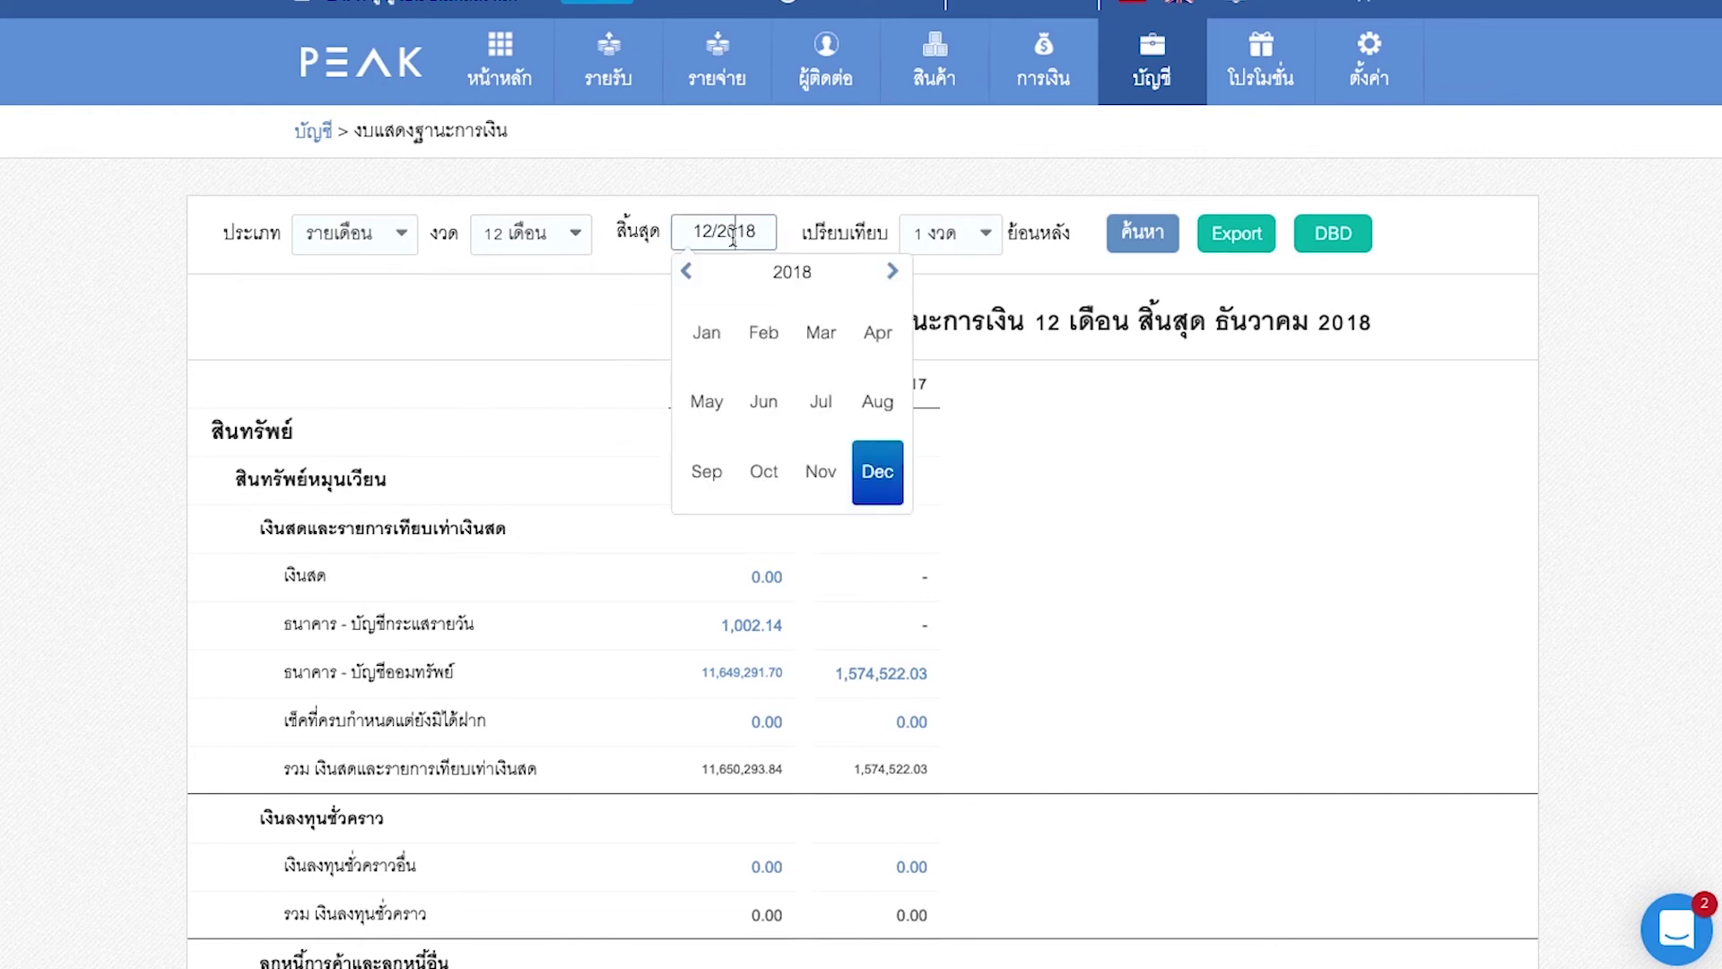
click(964, 249)
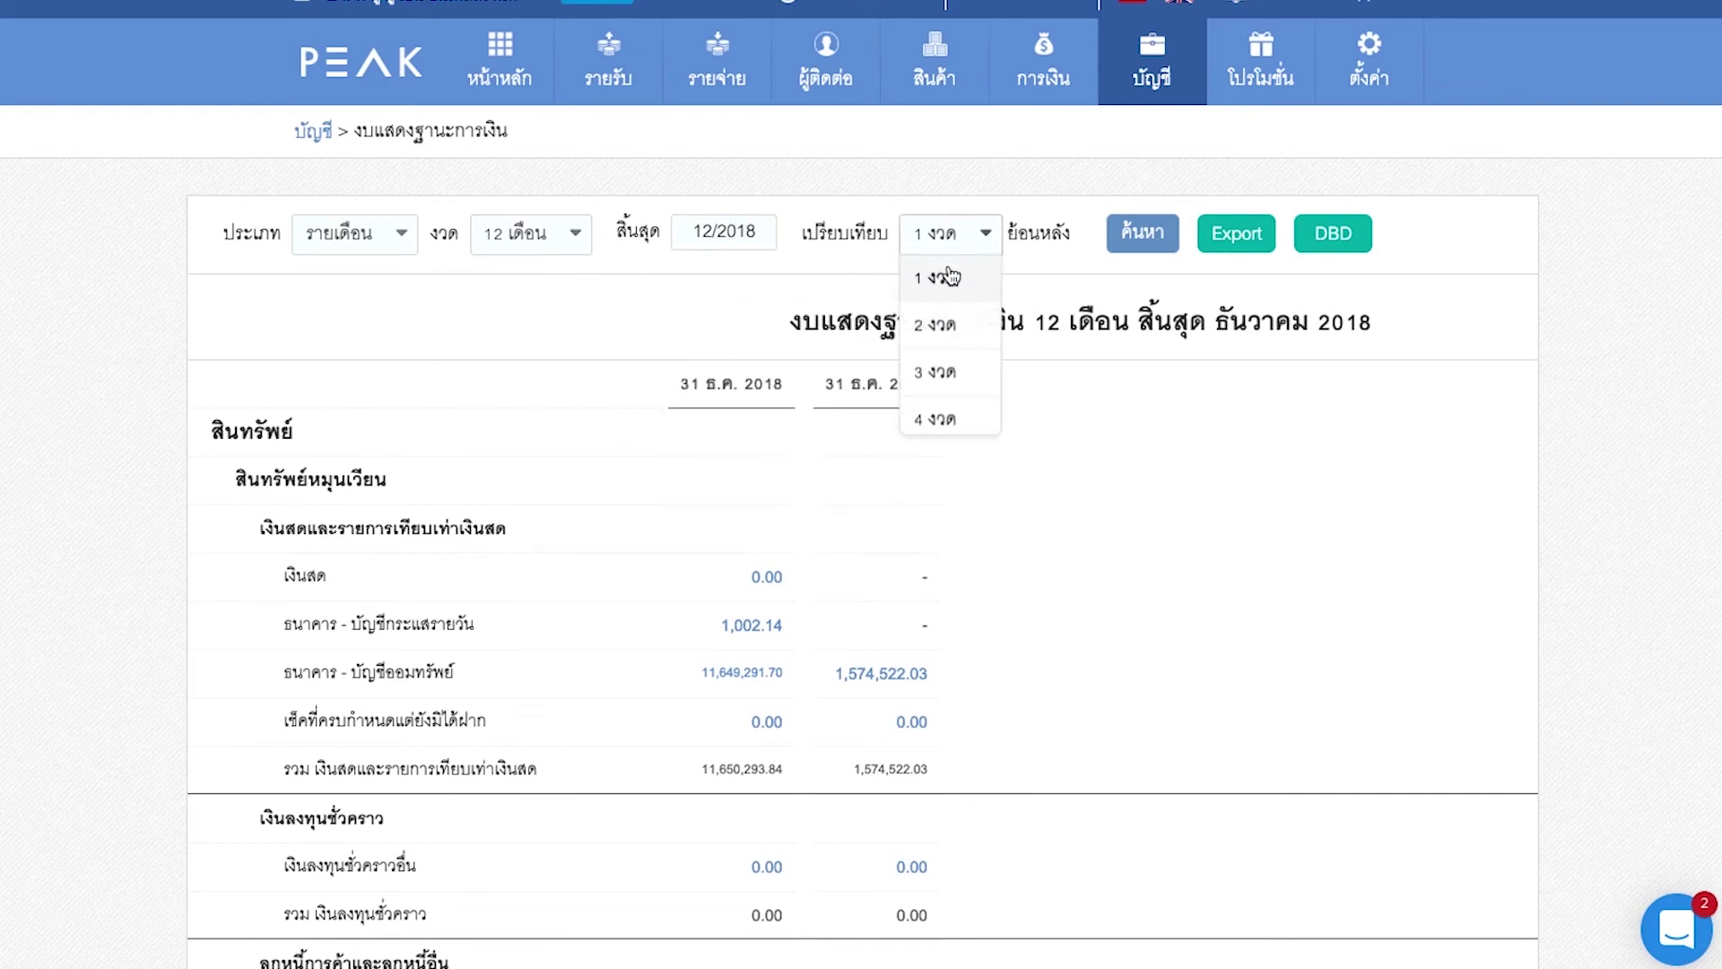
click(934, 286)
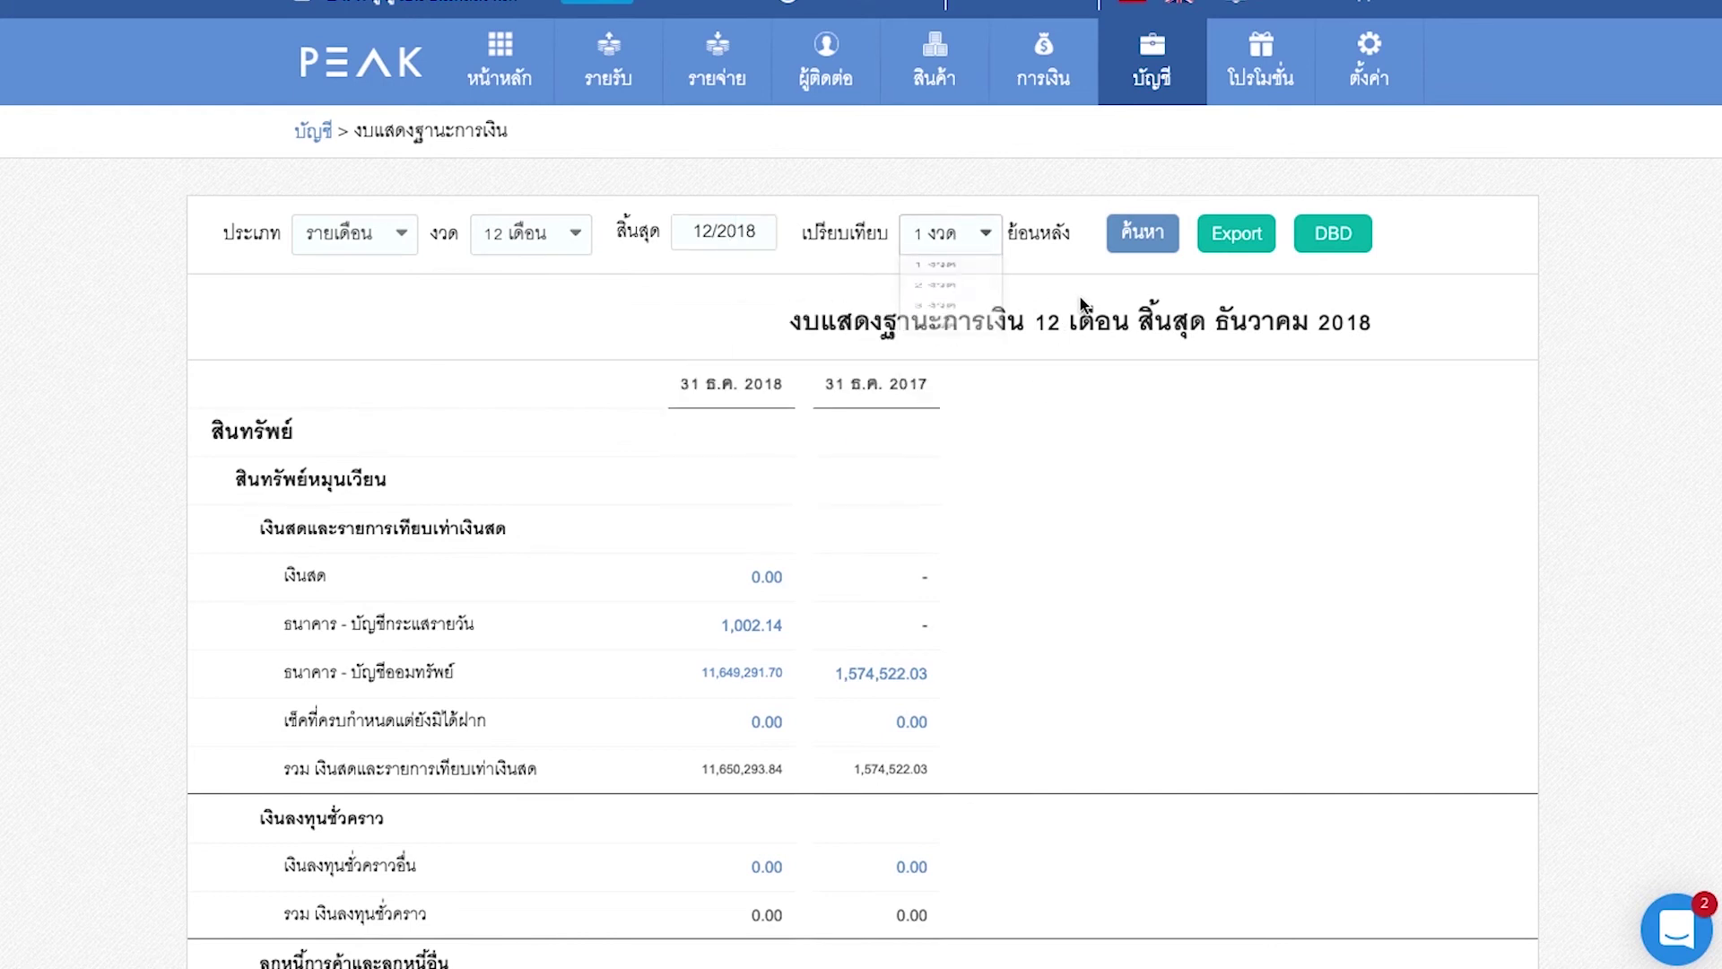
click(1154, 252)
Review the statement and start its DBD export, accepting the reporting periods 01/01/2018–31/12/2018 and 01/01/2017–31/12/2017.
scroll(1136, 296, down, 20)
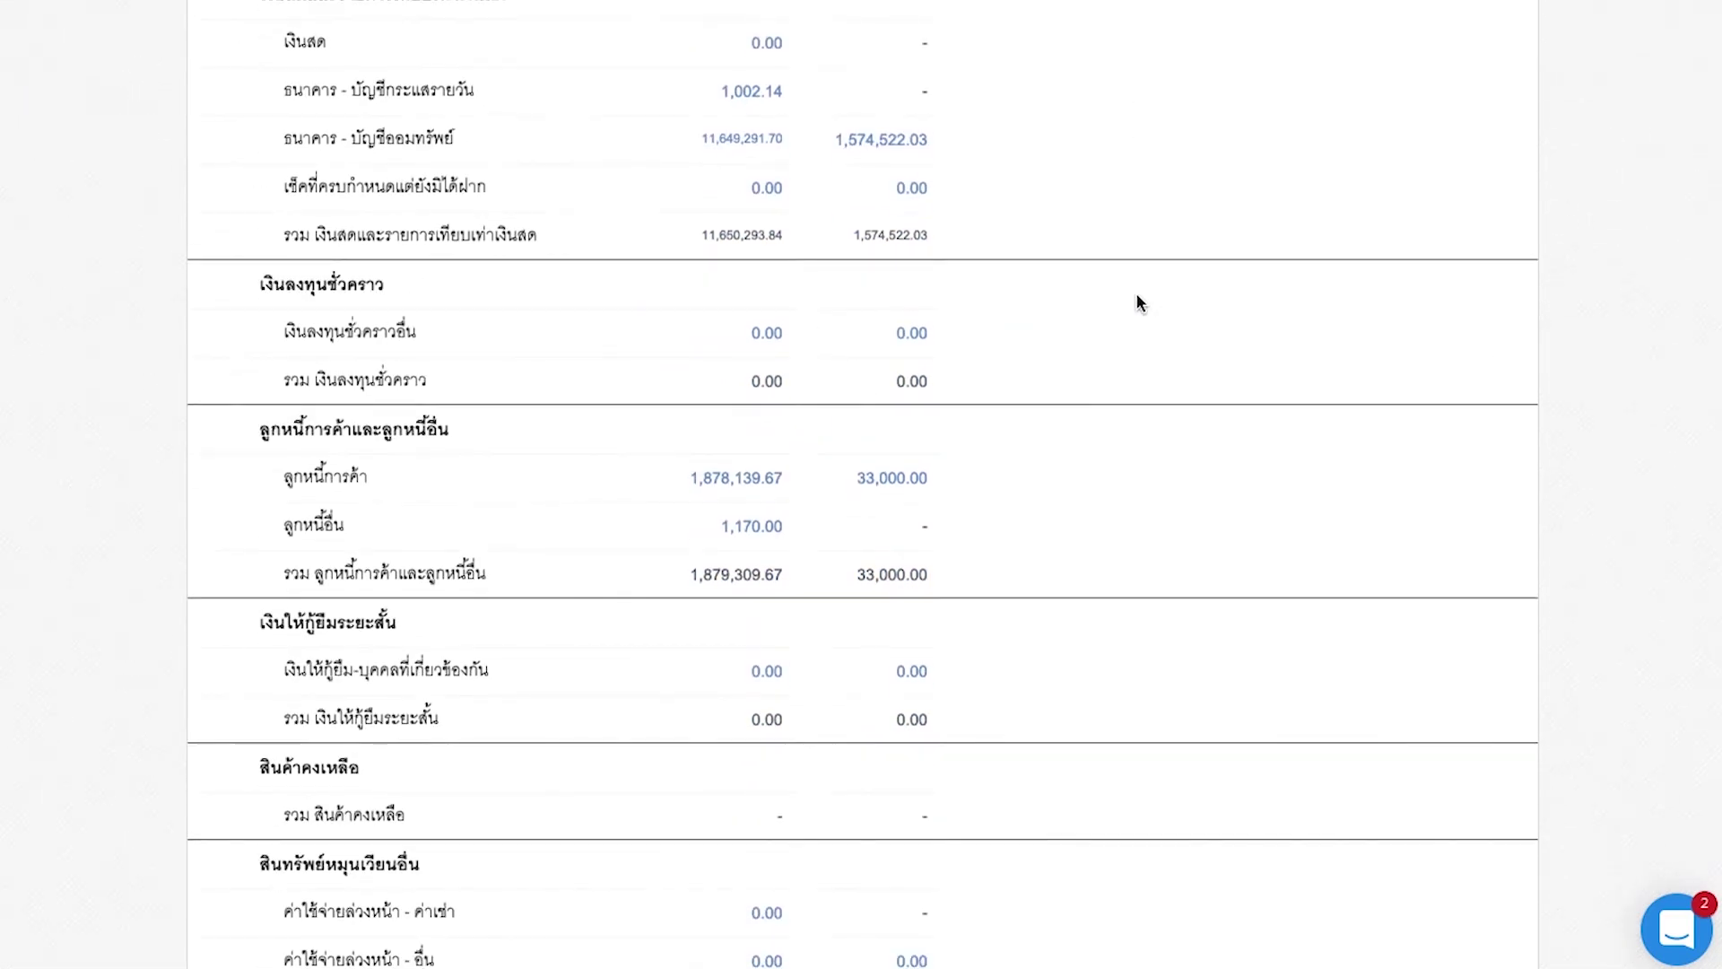
scroll(1137, 296, down, 20)
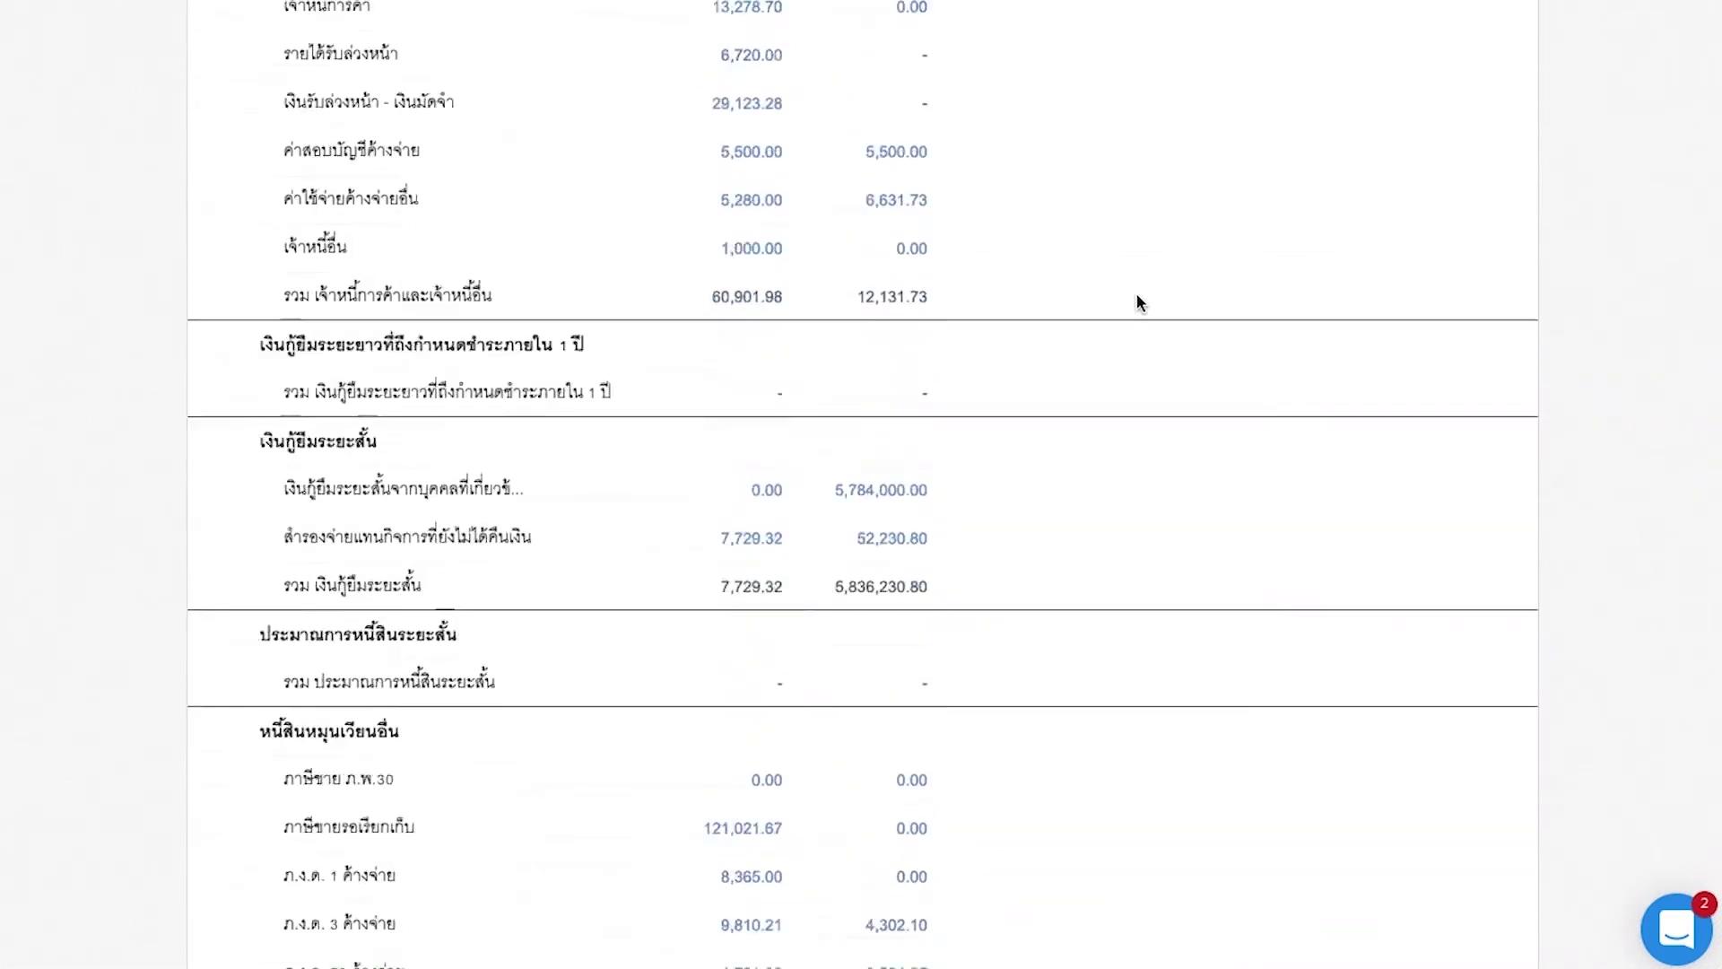
scroll(1137, 296, up, 15)
scroll(1138, 296, up, 20)
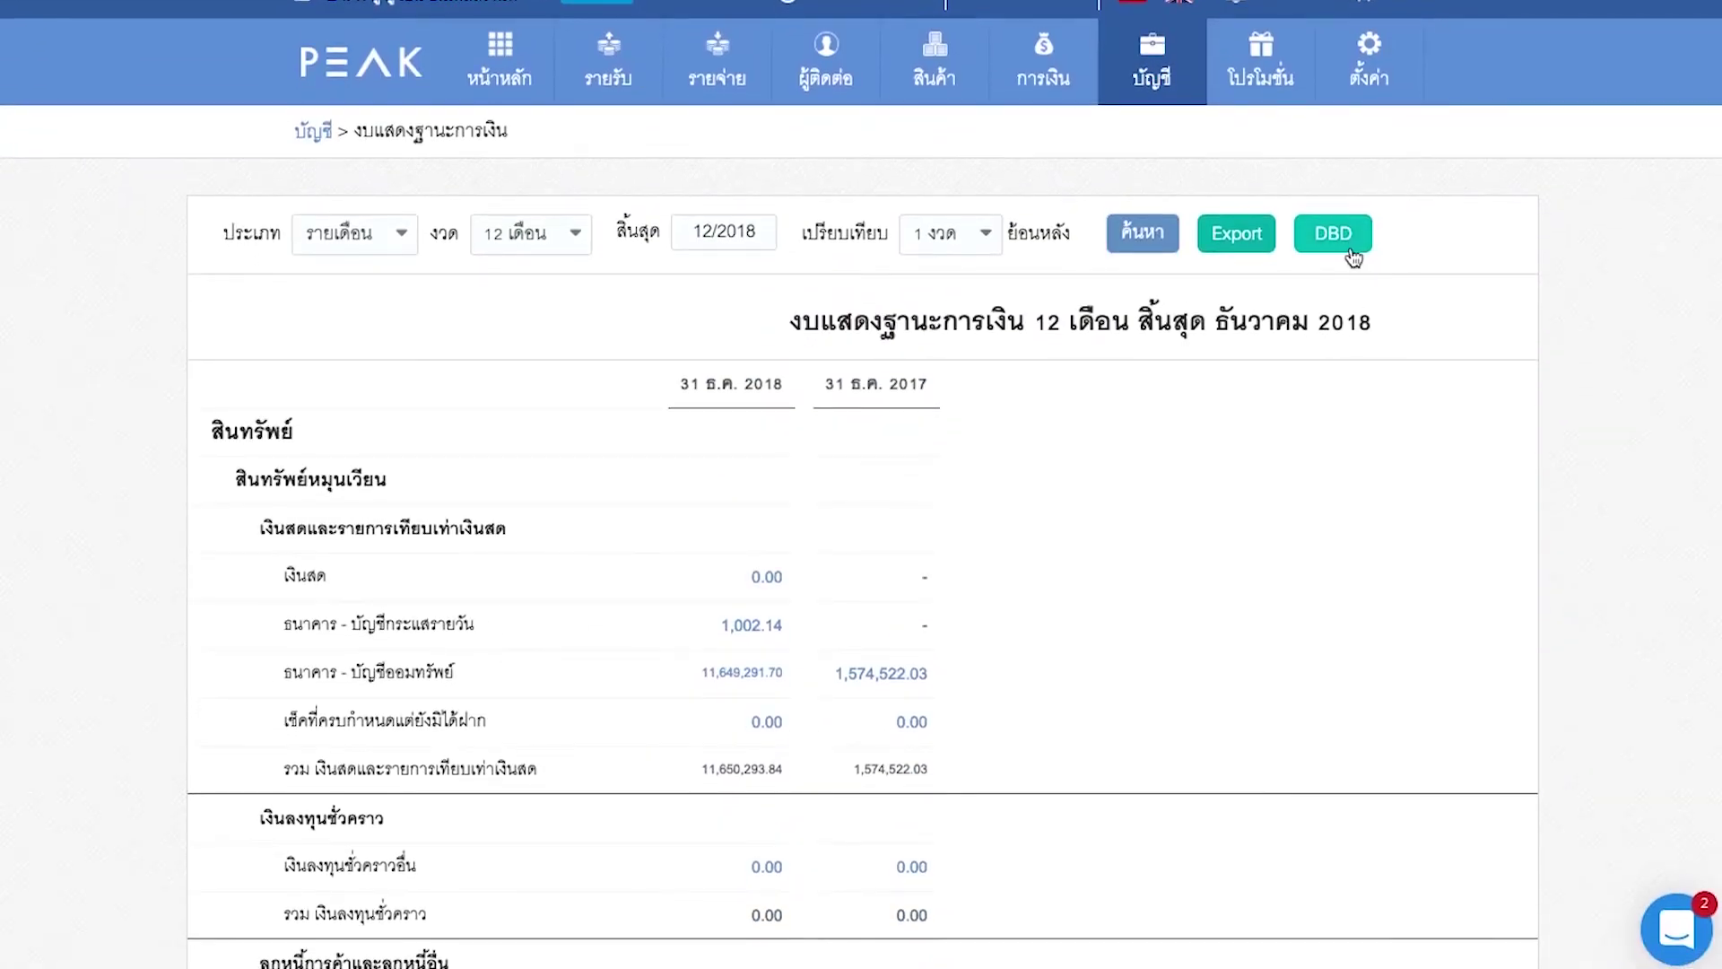
click(1353, 257)
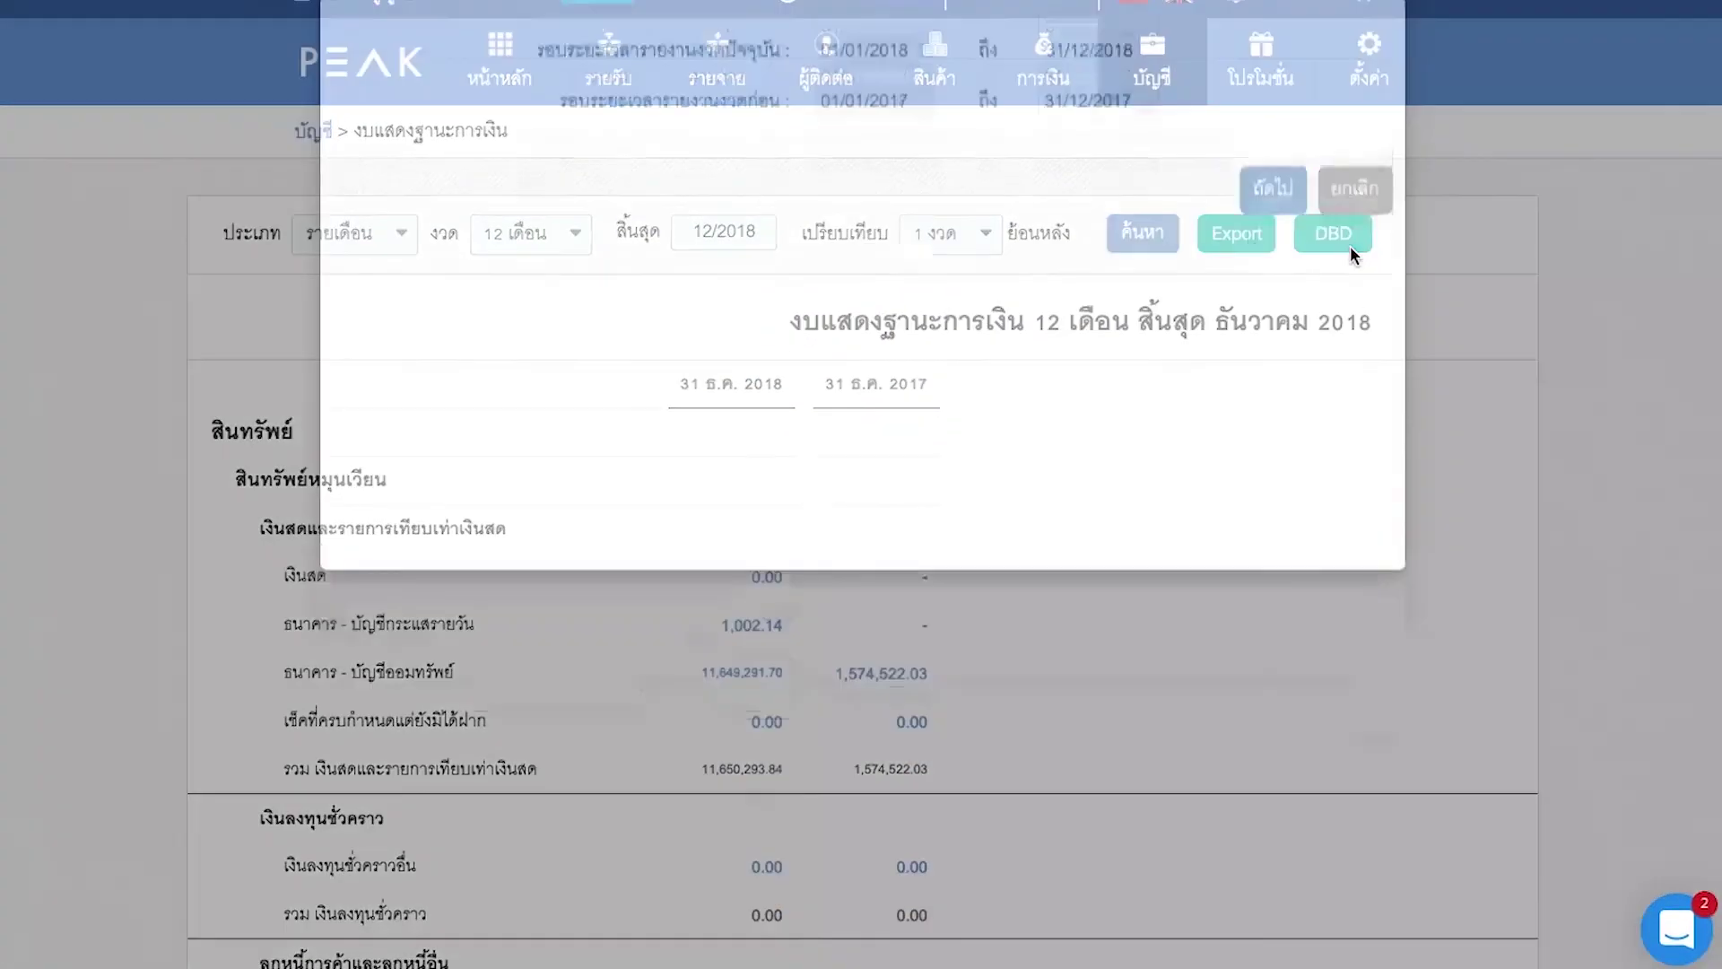
click(1274, 282)
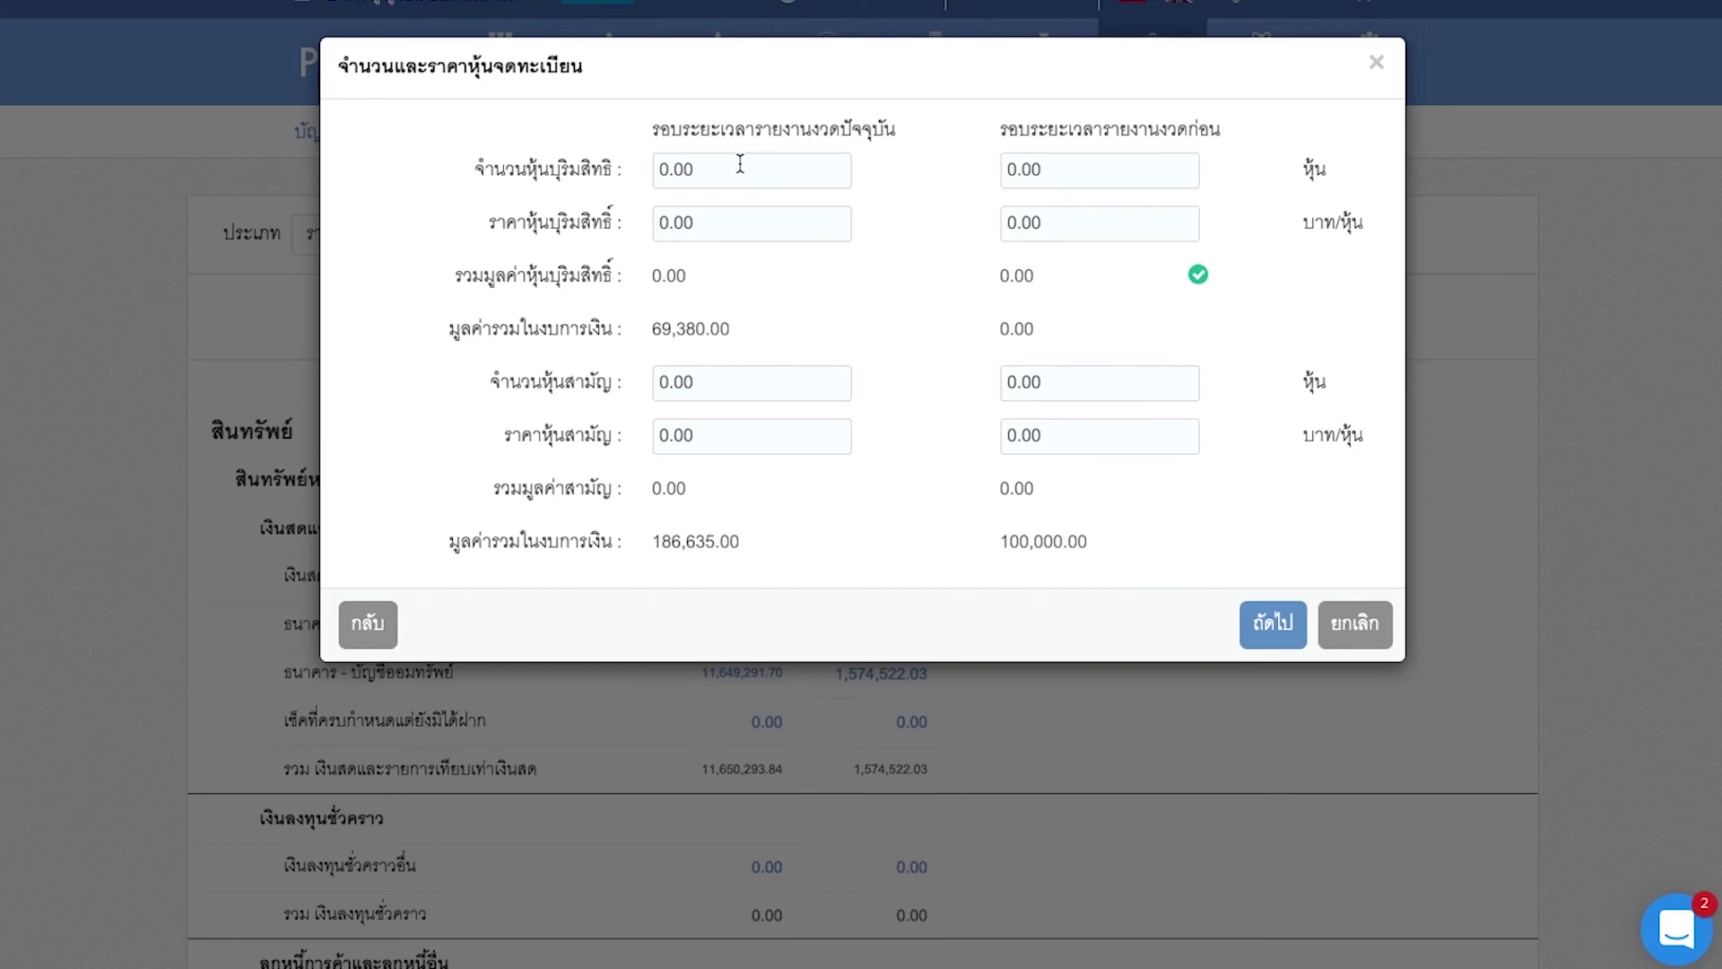
Enter 13,876 preferred shares at 5 baht per share for the current reporting period.
click(740, 165)
text(13876)
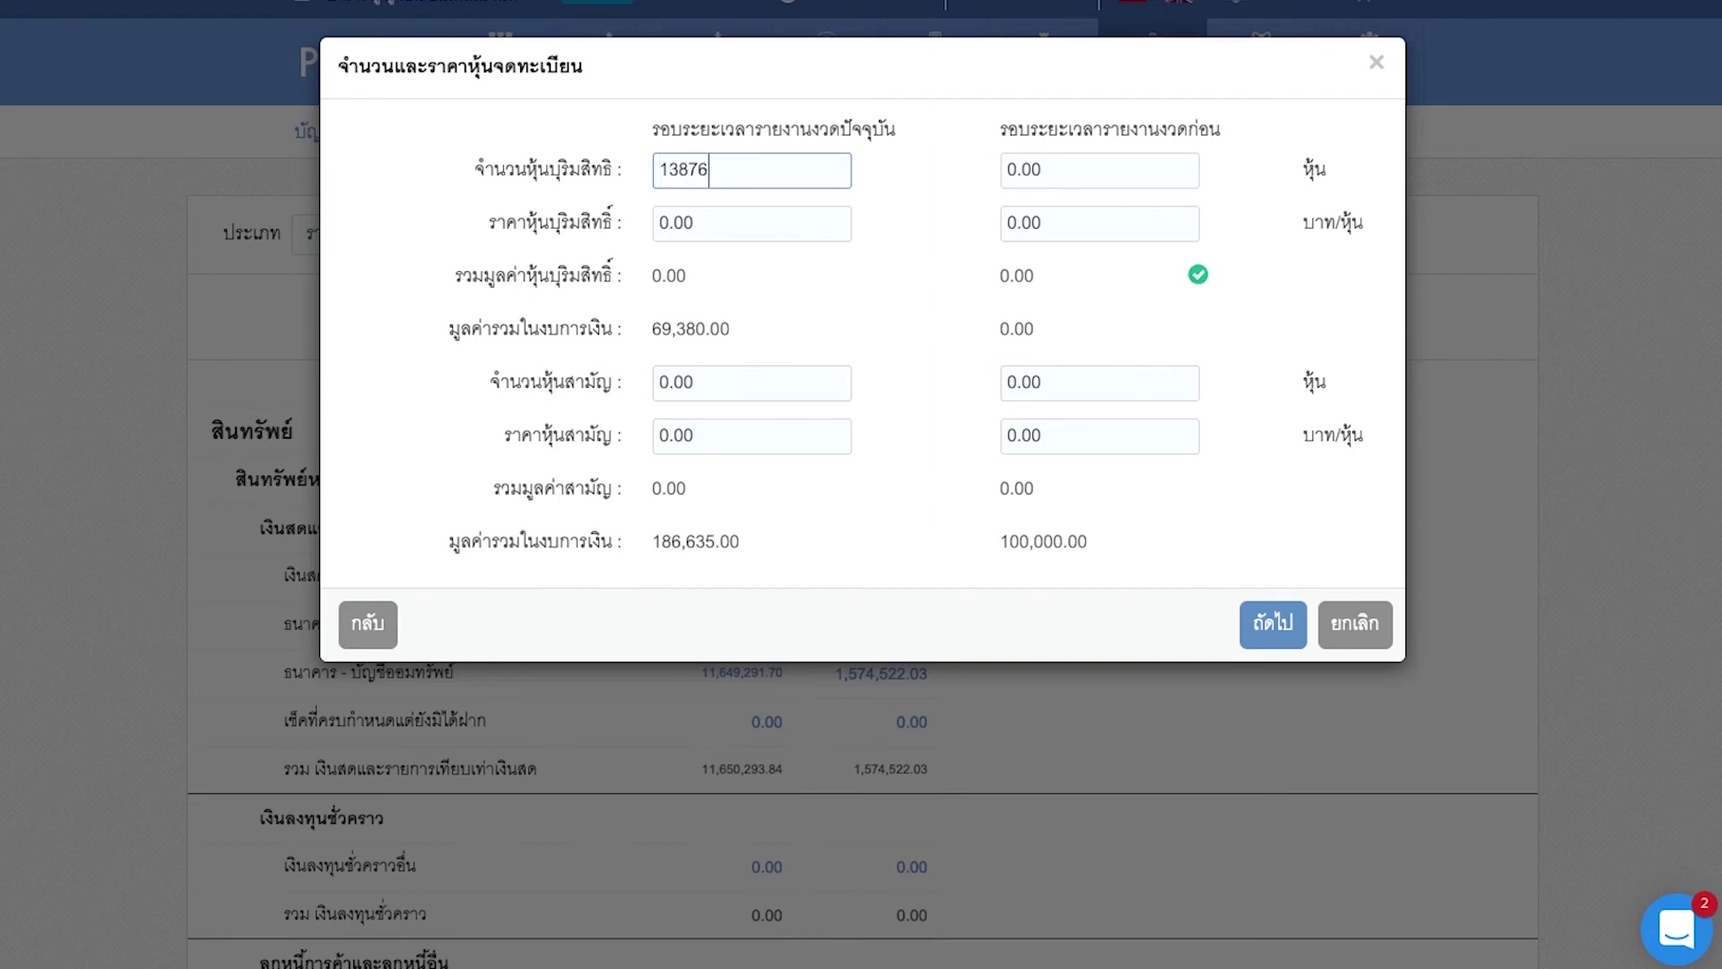
click(762, 221)
text(5)
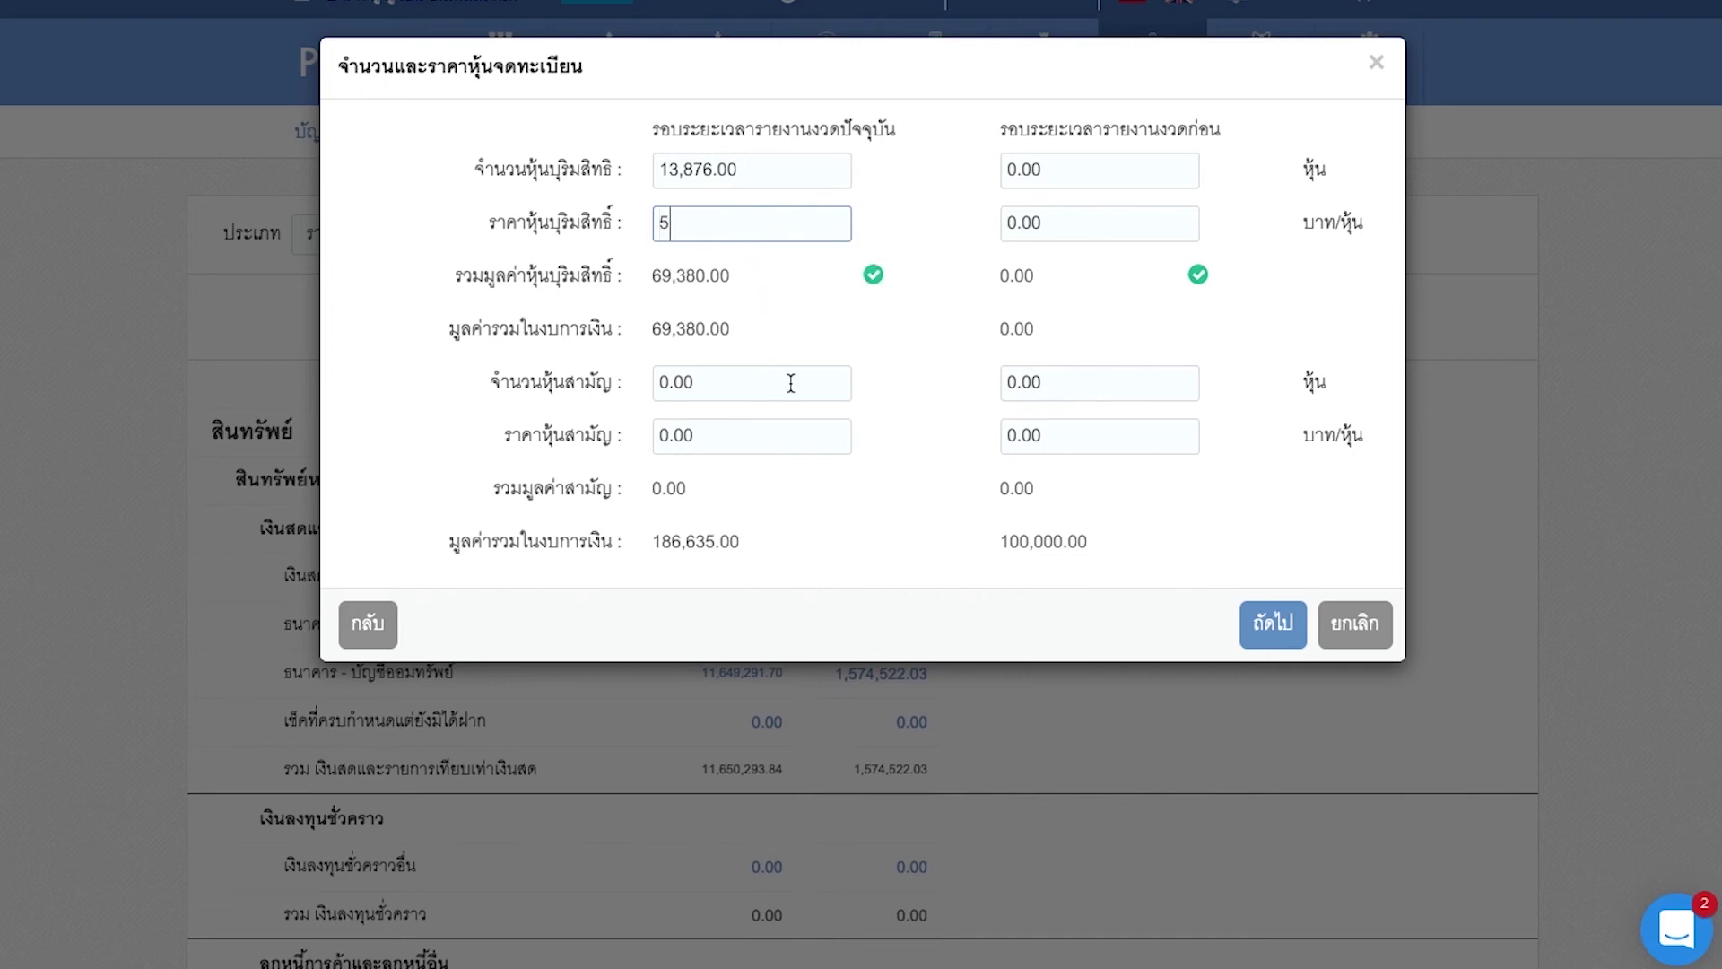
Enter 37,327 ordinary shares at 5 baht per share for the current reporting period.
click(791, 388)
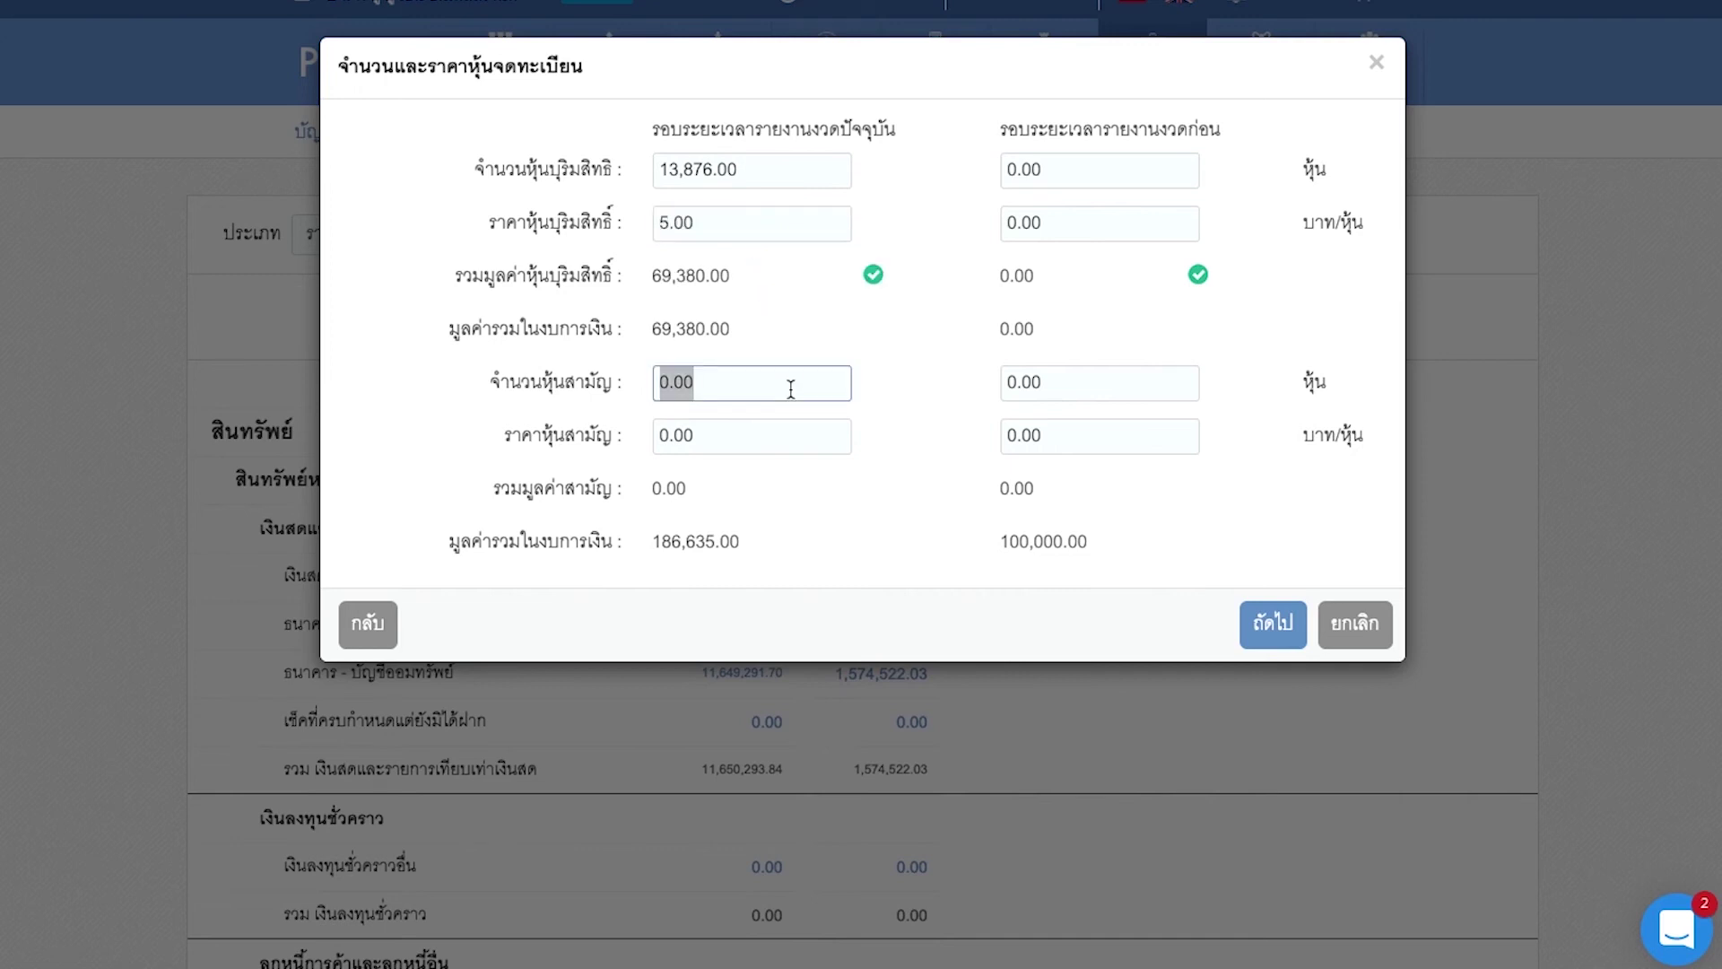
text(37,)
text(327)
click(772, 437)
text(5)
Enter 20,000 ordinary shares at 5 baht per share for the previous period and continue to the general statement information.
click(1040, 384)
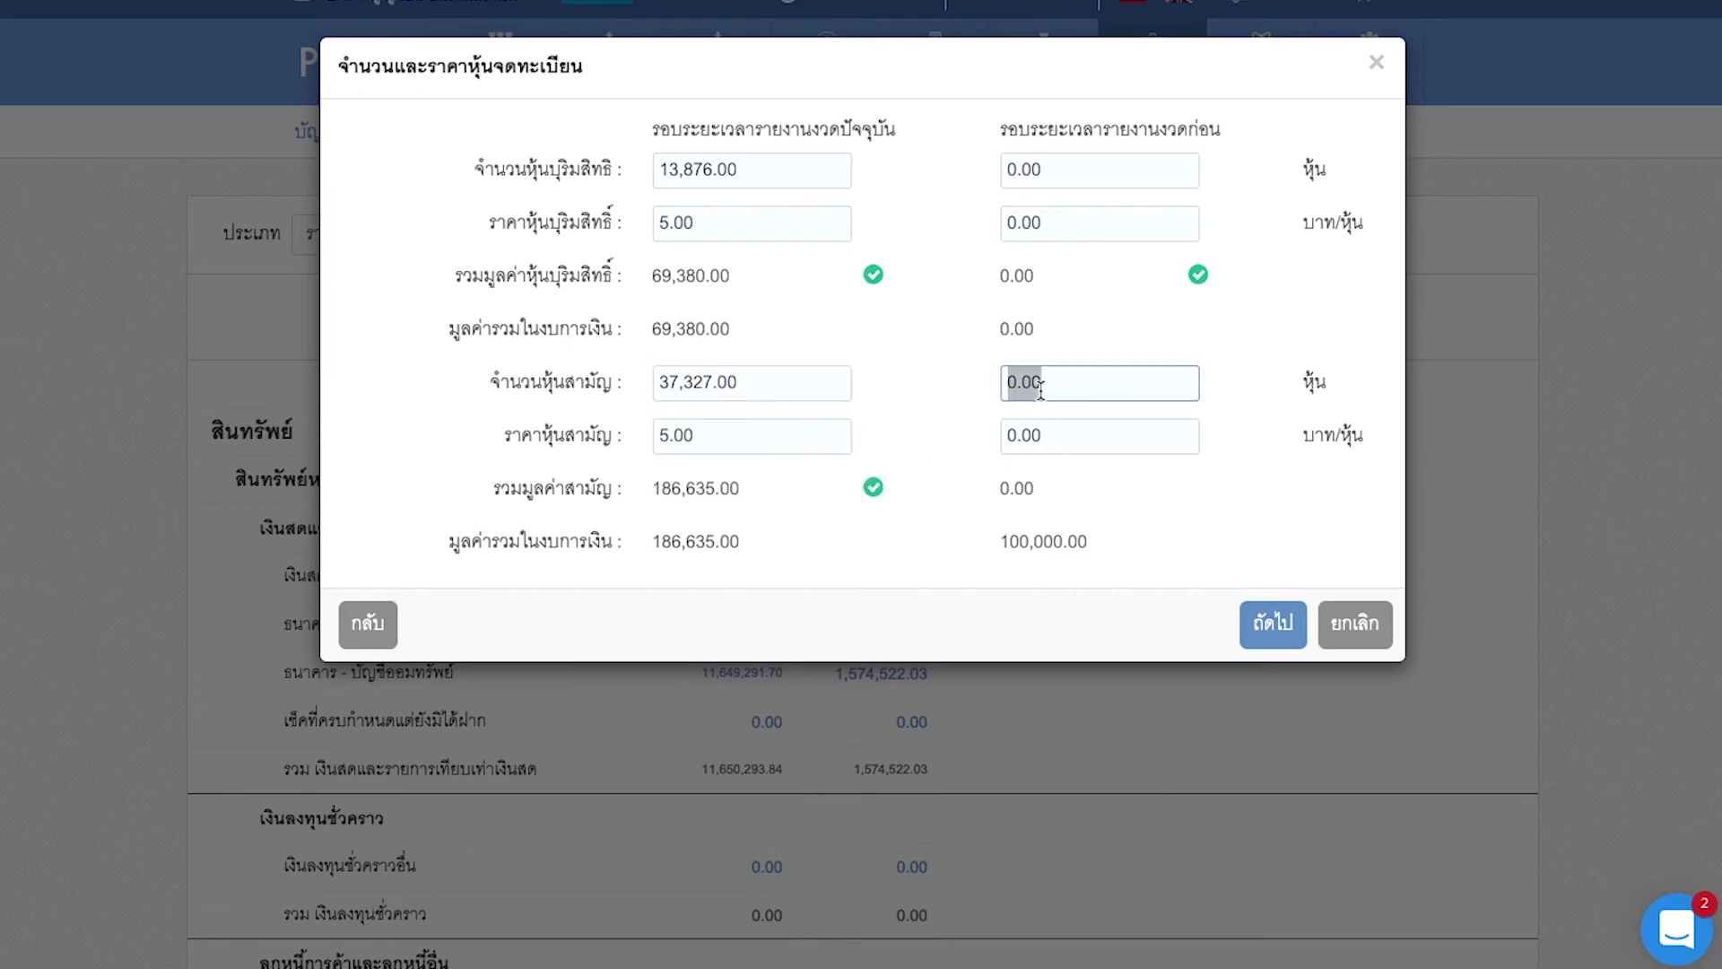
text(20000)
click(1088, 434)
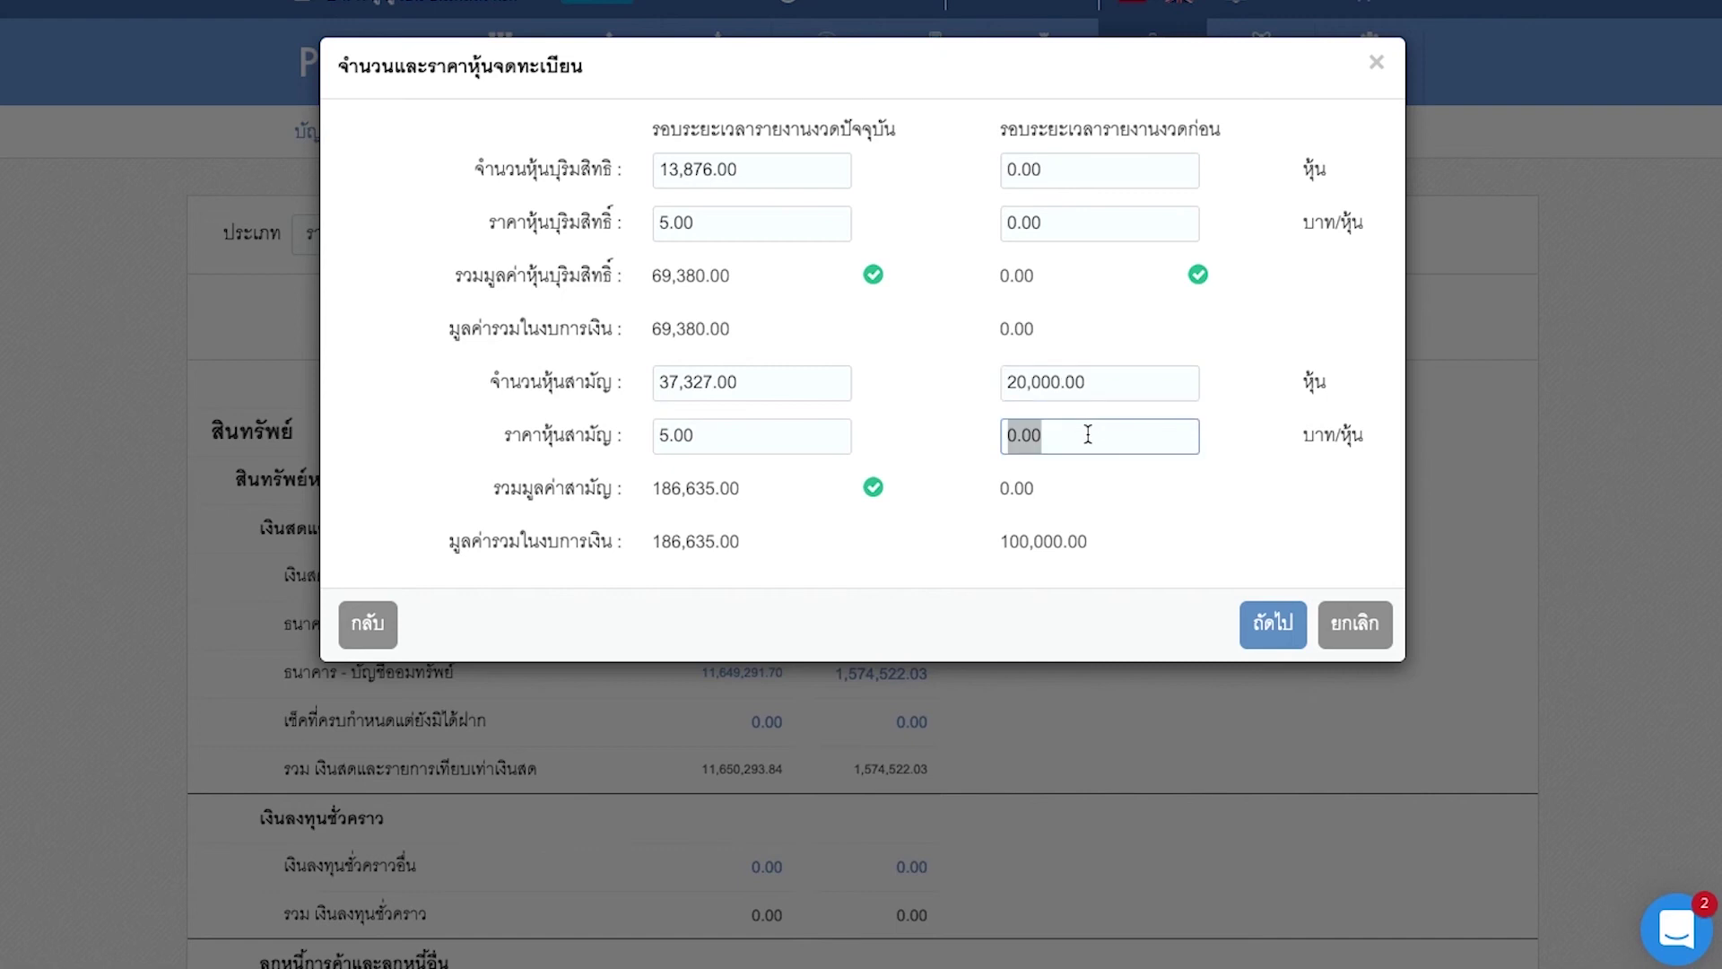
text(5)
click(1274, 625)
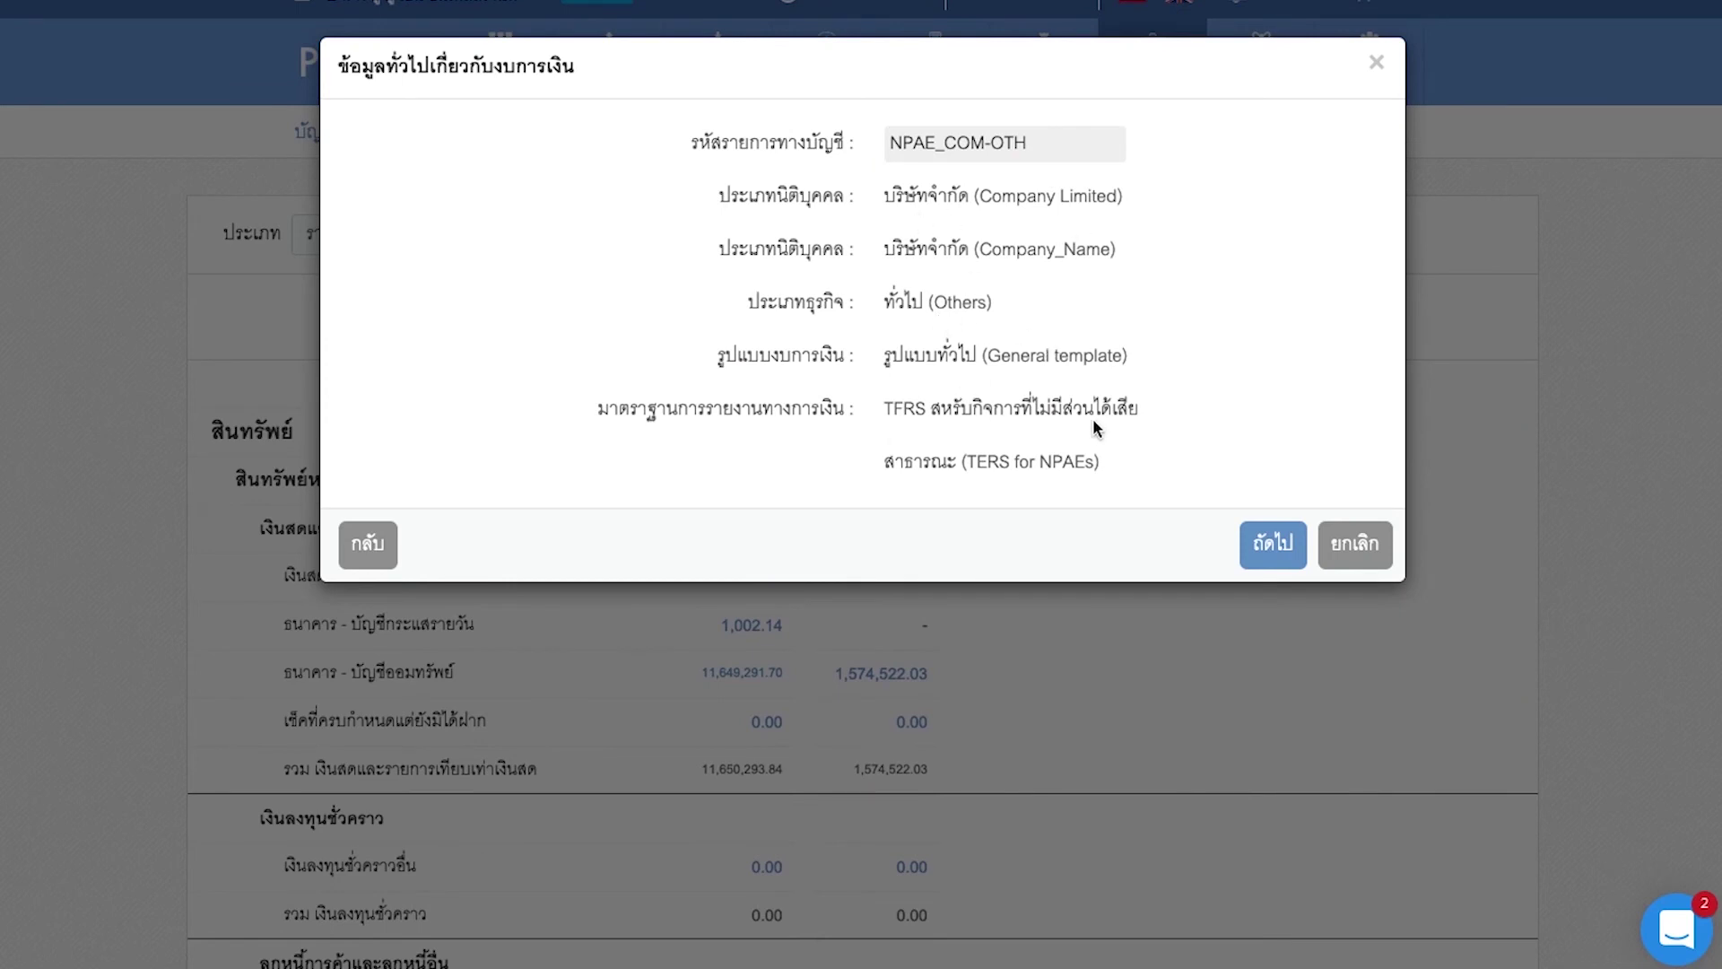
Verify the E-Filing data using [240000] งบกำไรขาดทุนแบบจำแนกค่าใช้จ่าย as the income statement, and print the report.
click(1285, 538)
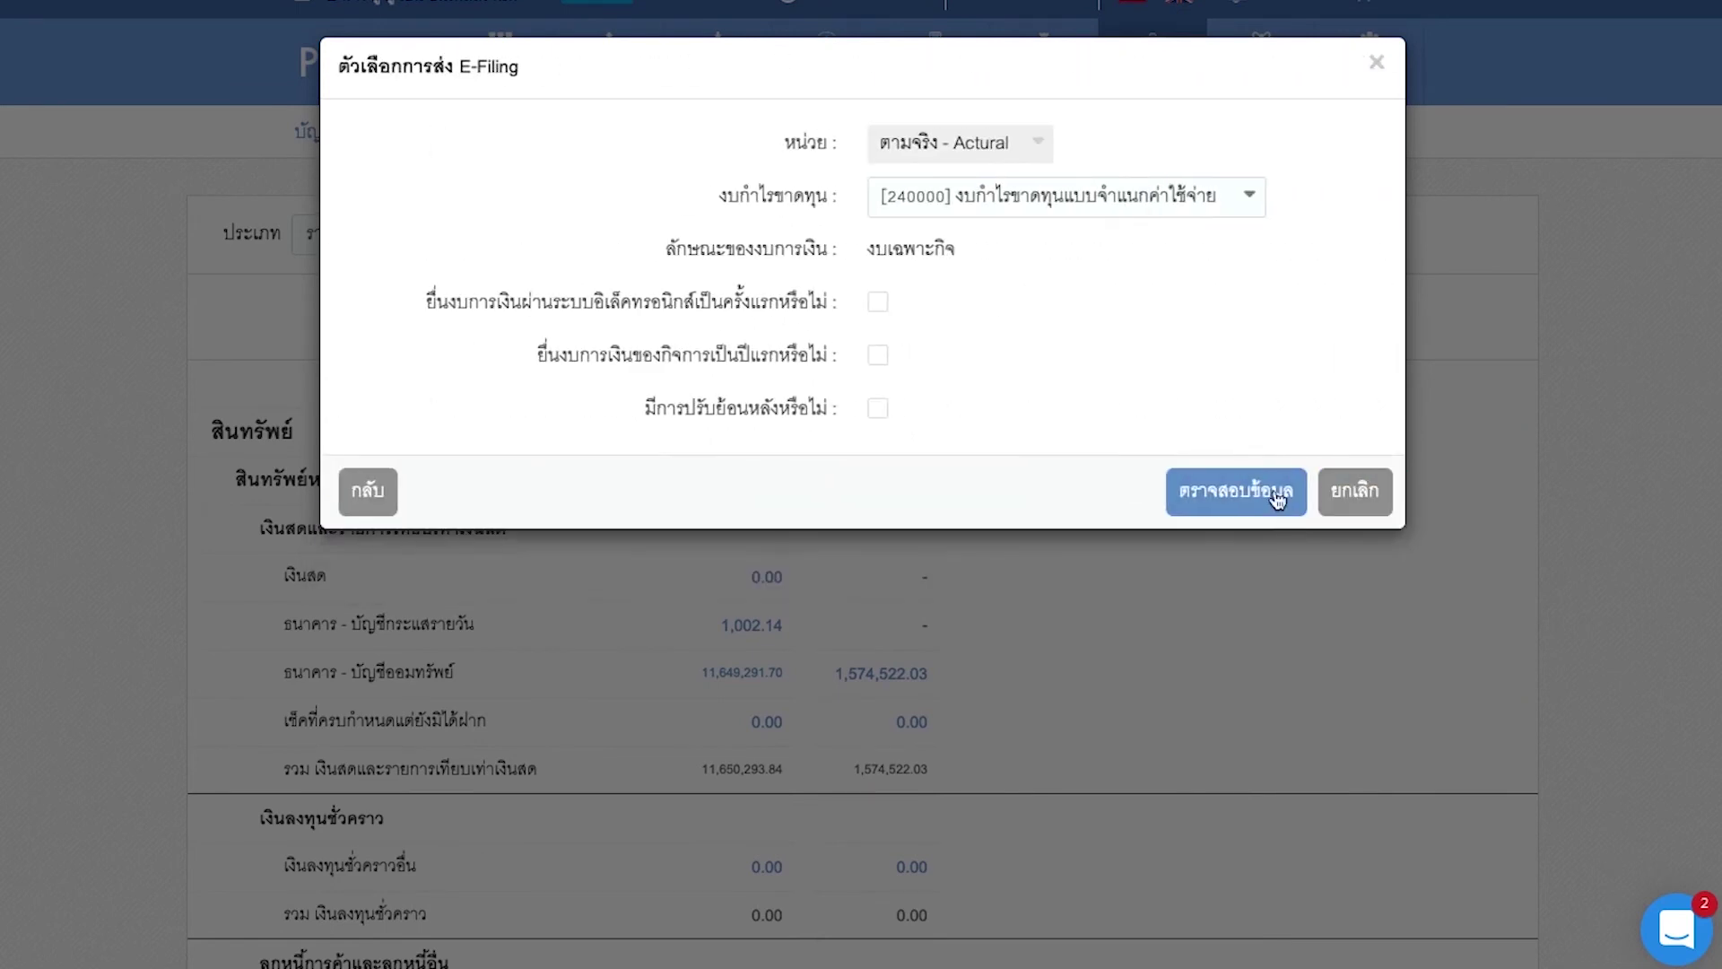
click(1284, 493)
click(1238, 199)
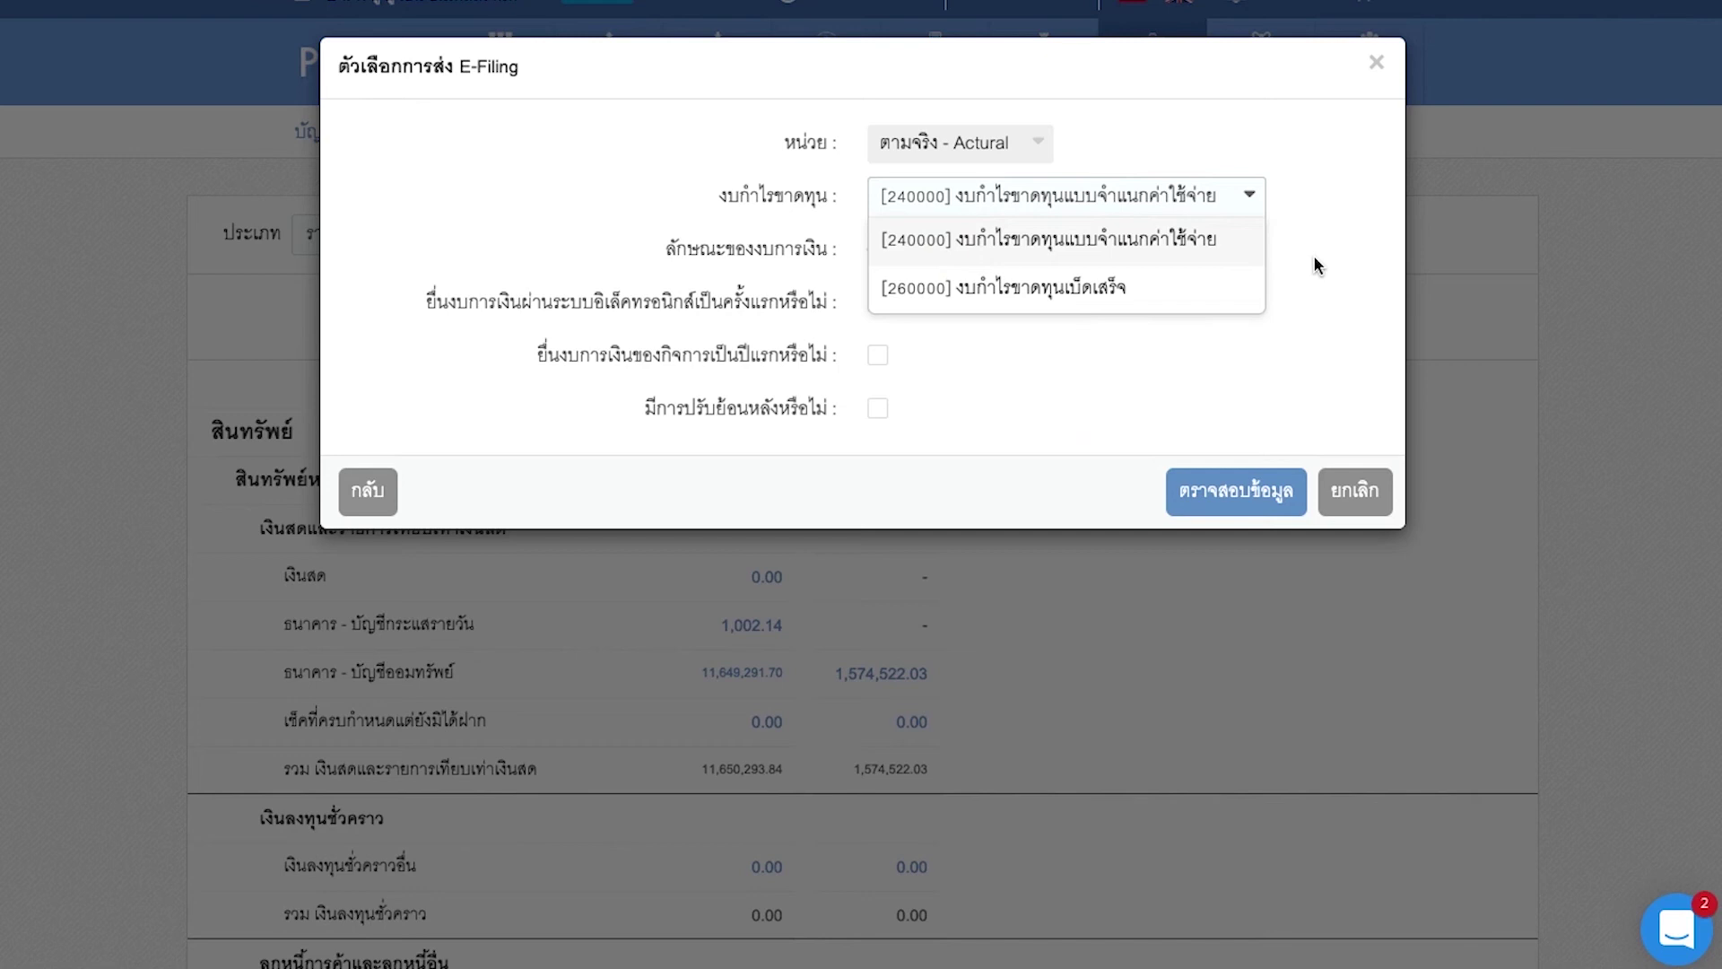
click(1313, 256)
click(1235, 494)
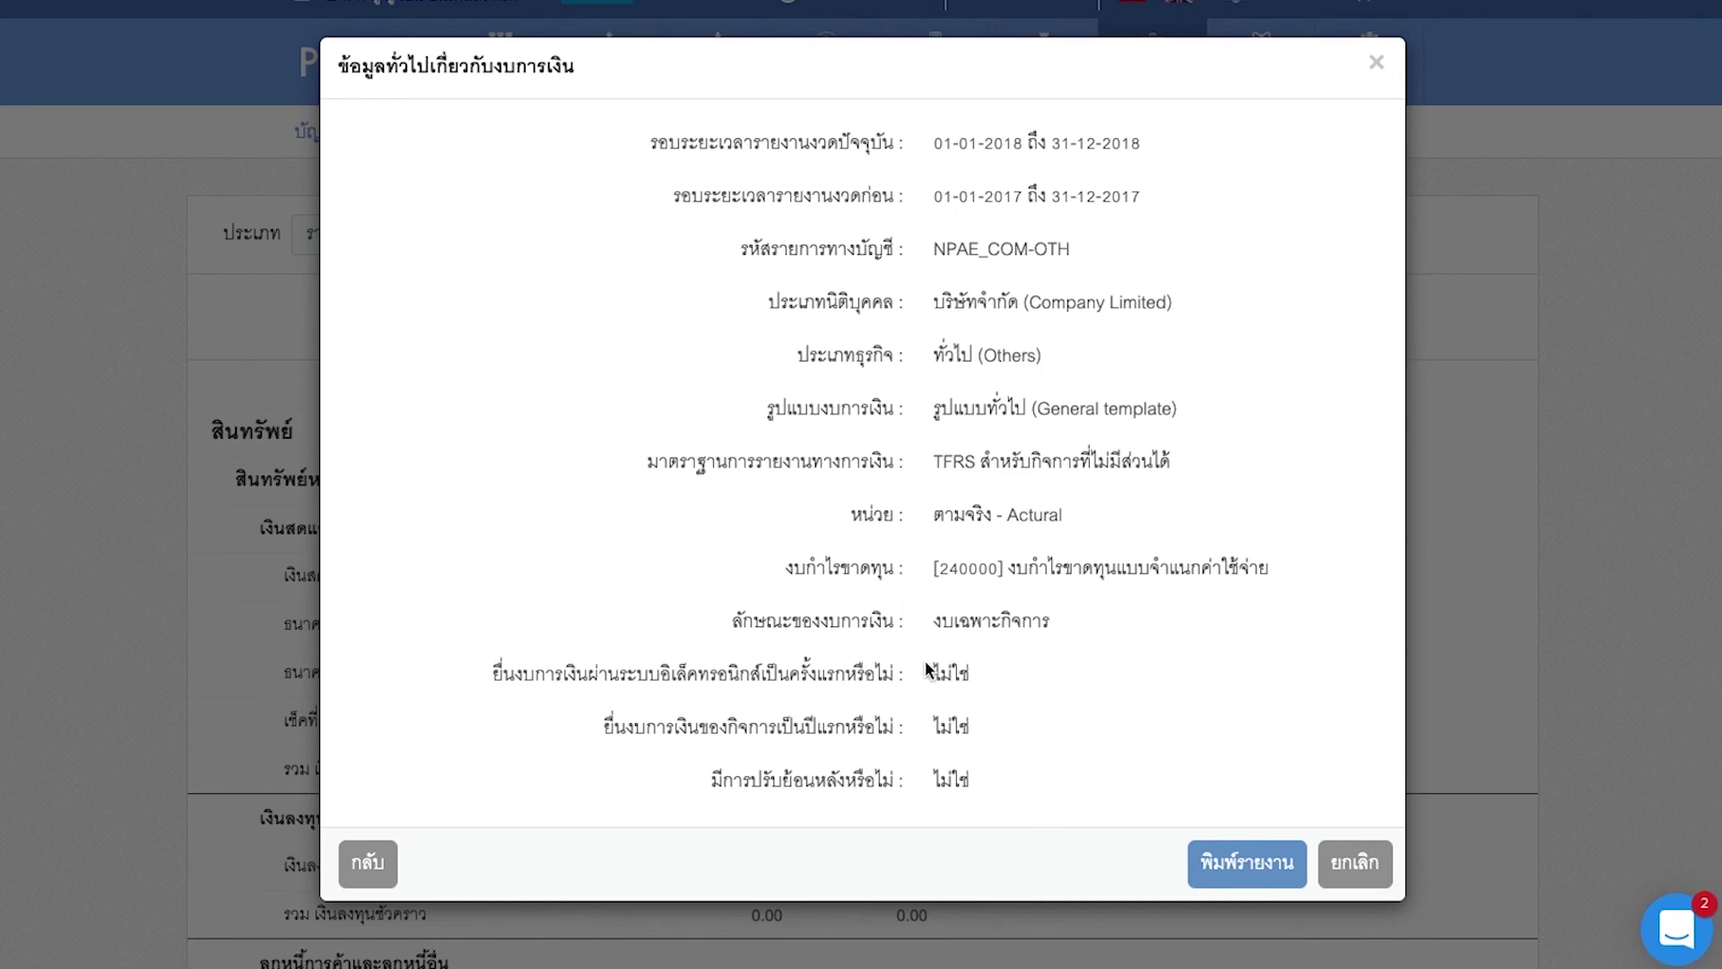
click(1247, 863)
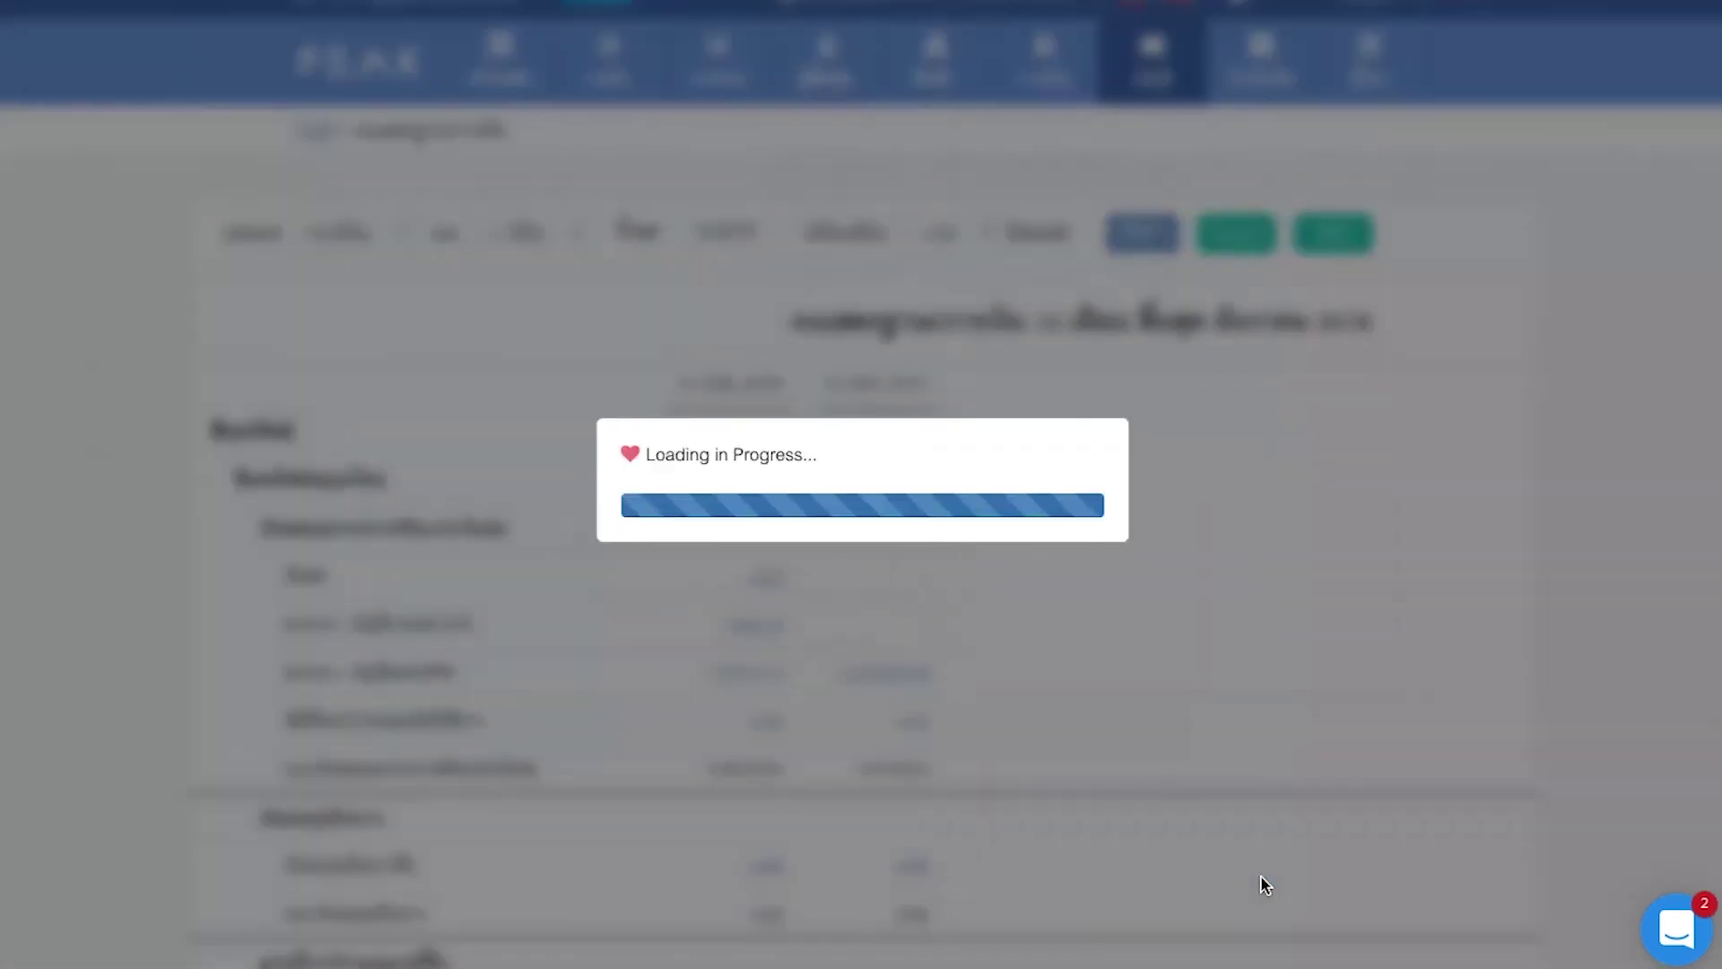